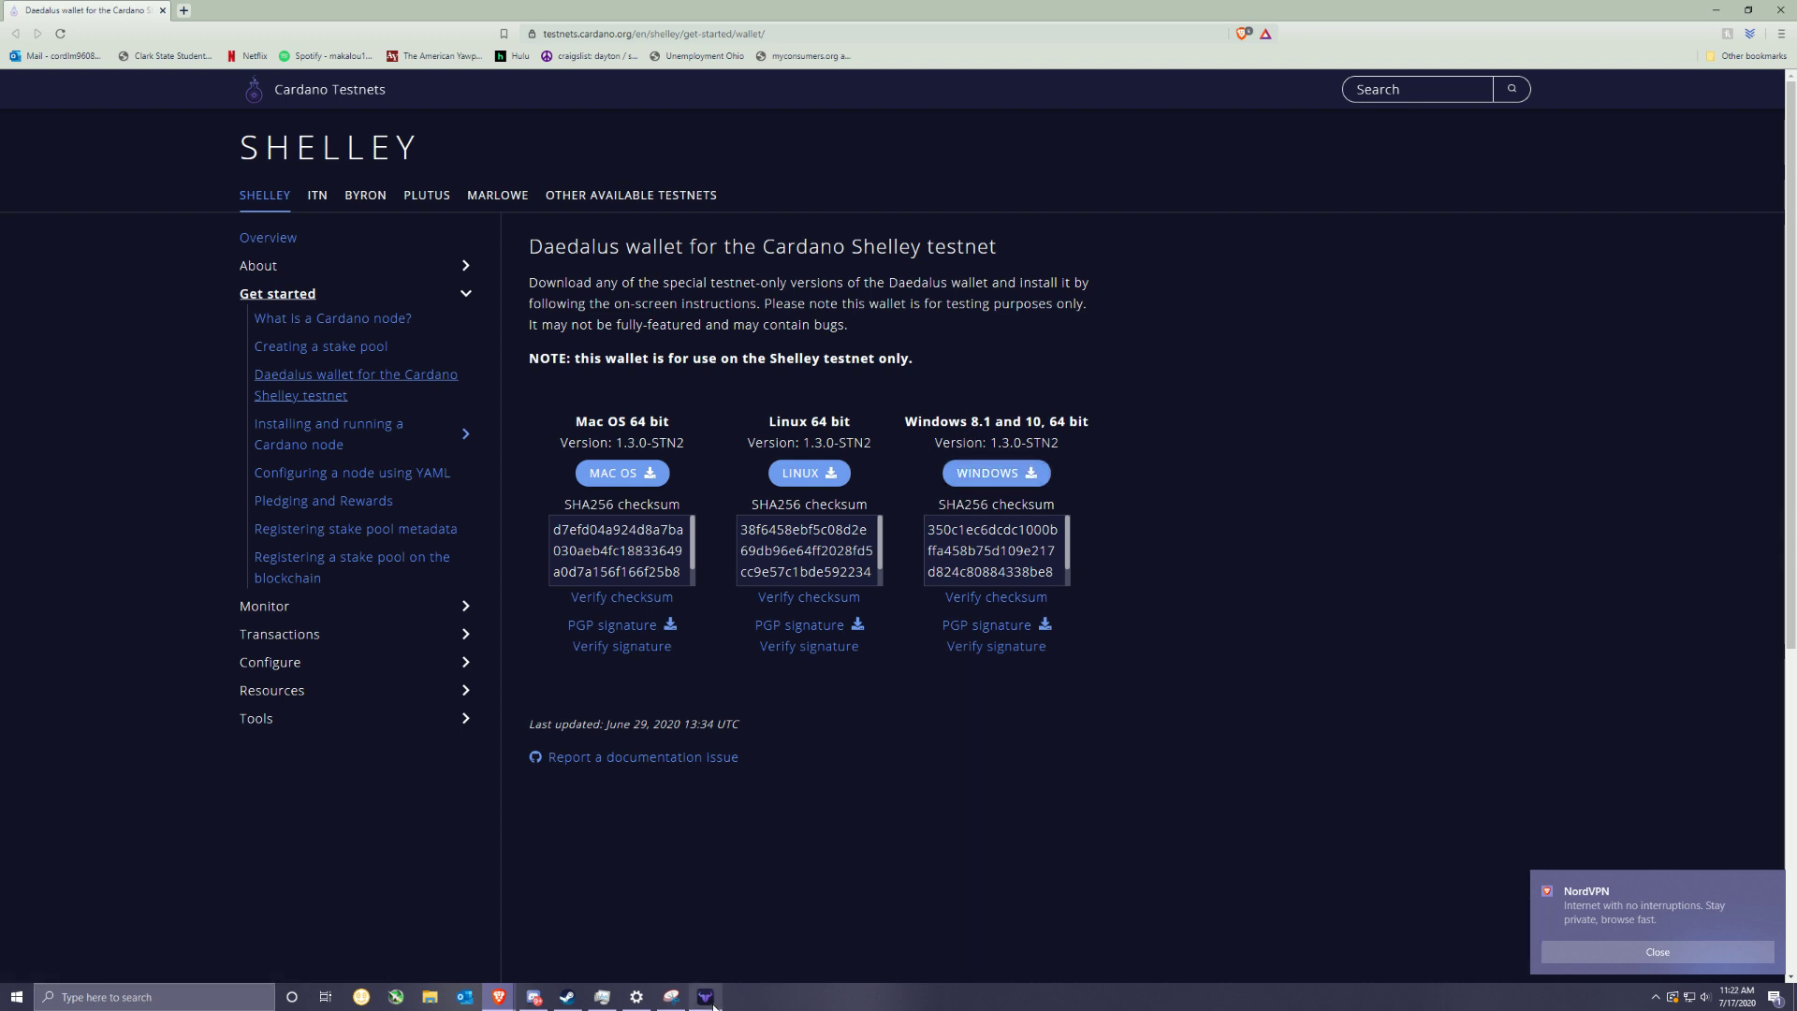
Step: Switch to the Daedalus Shelley Testnet wallet, start creating a new wallet and name it "bigpey"
{"action": "mouse_move", "coordinate": [709, 1000]}
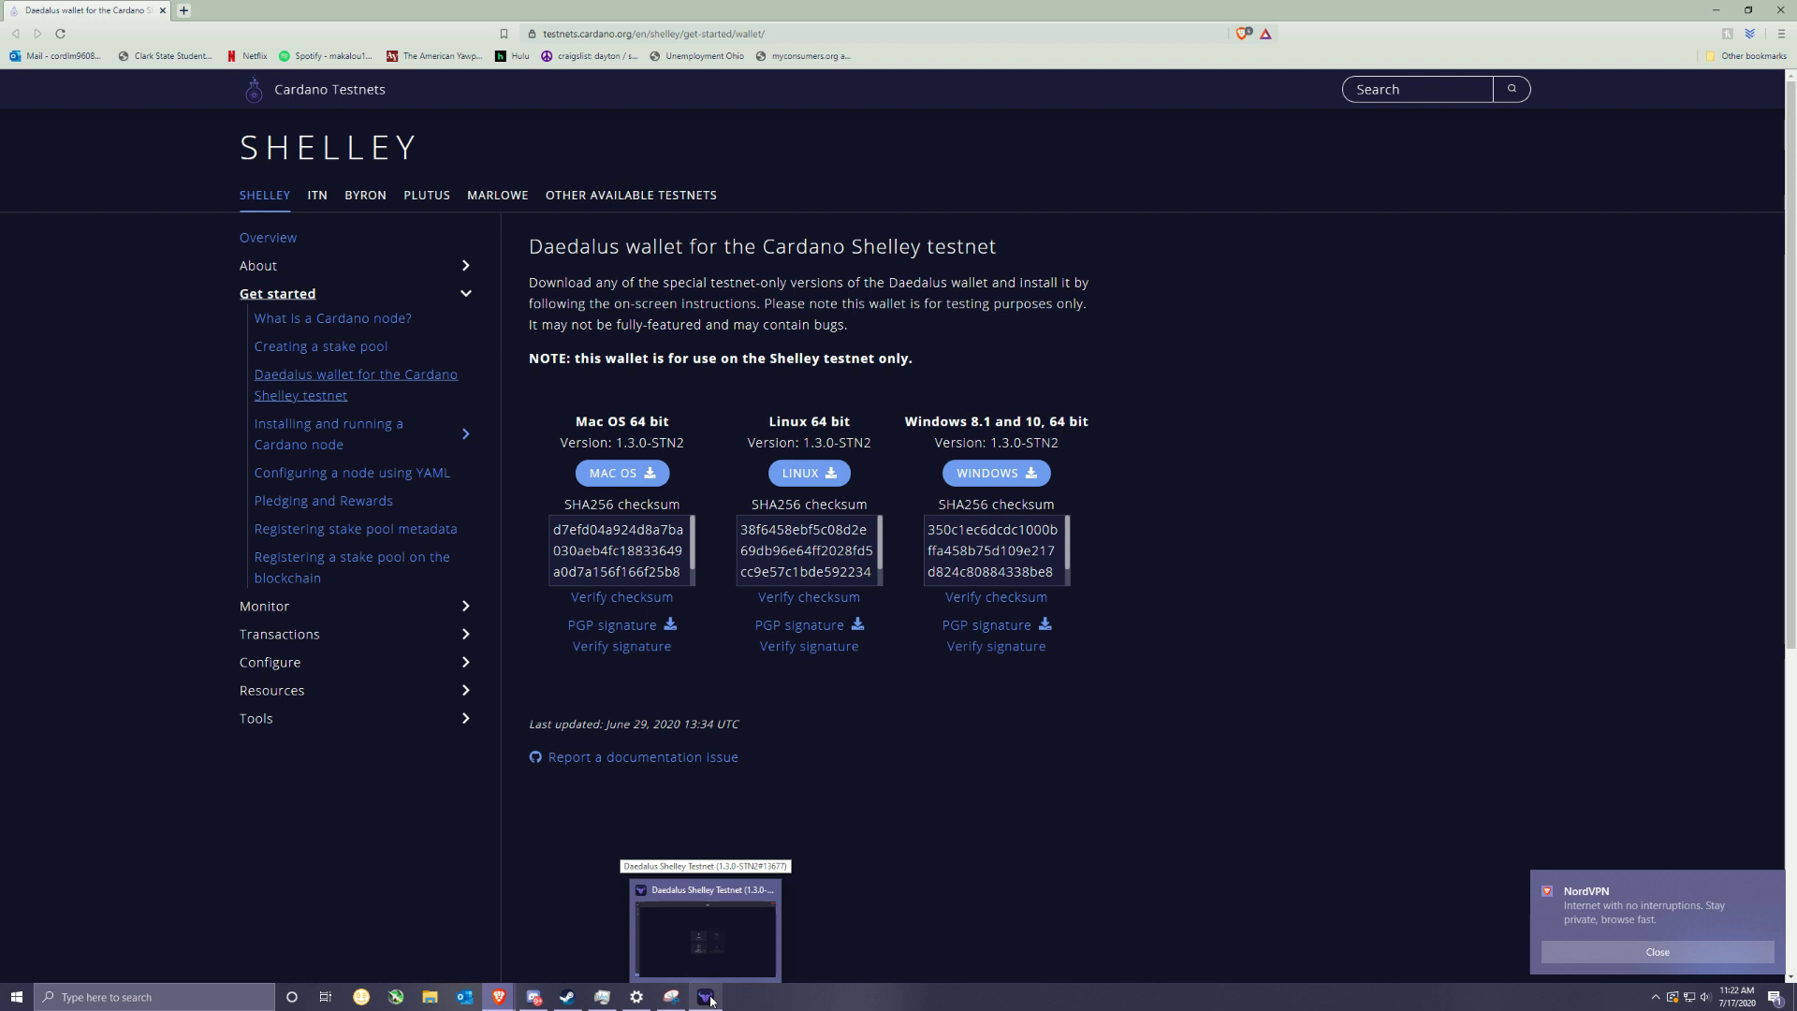
{"action": "left_click", "coordinate": [710, 998]}
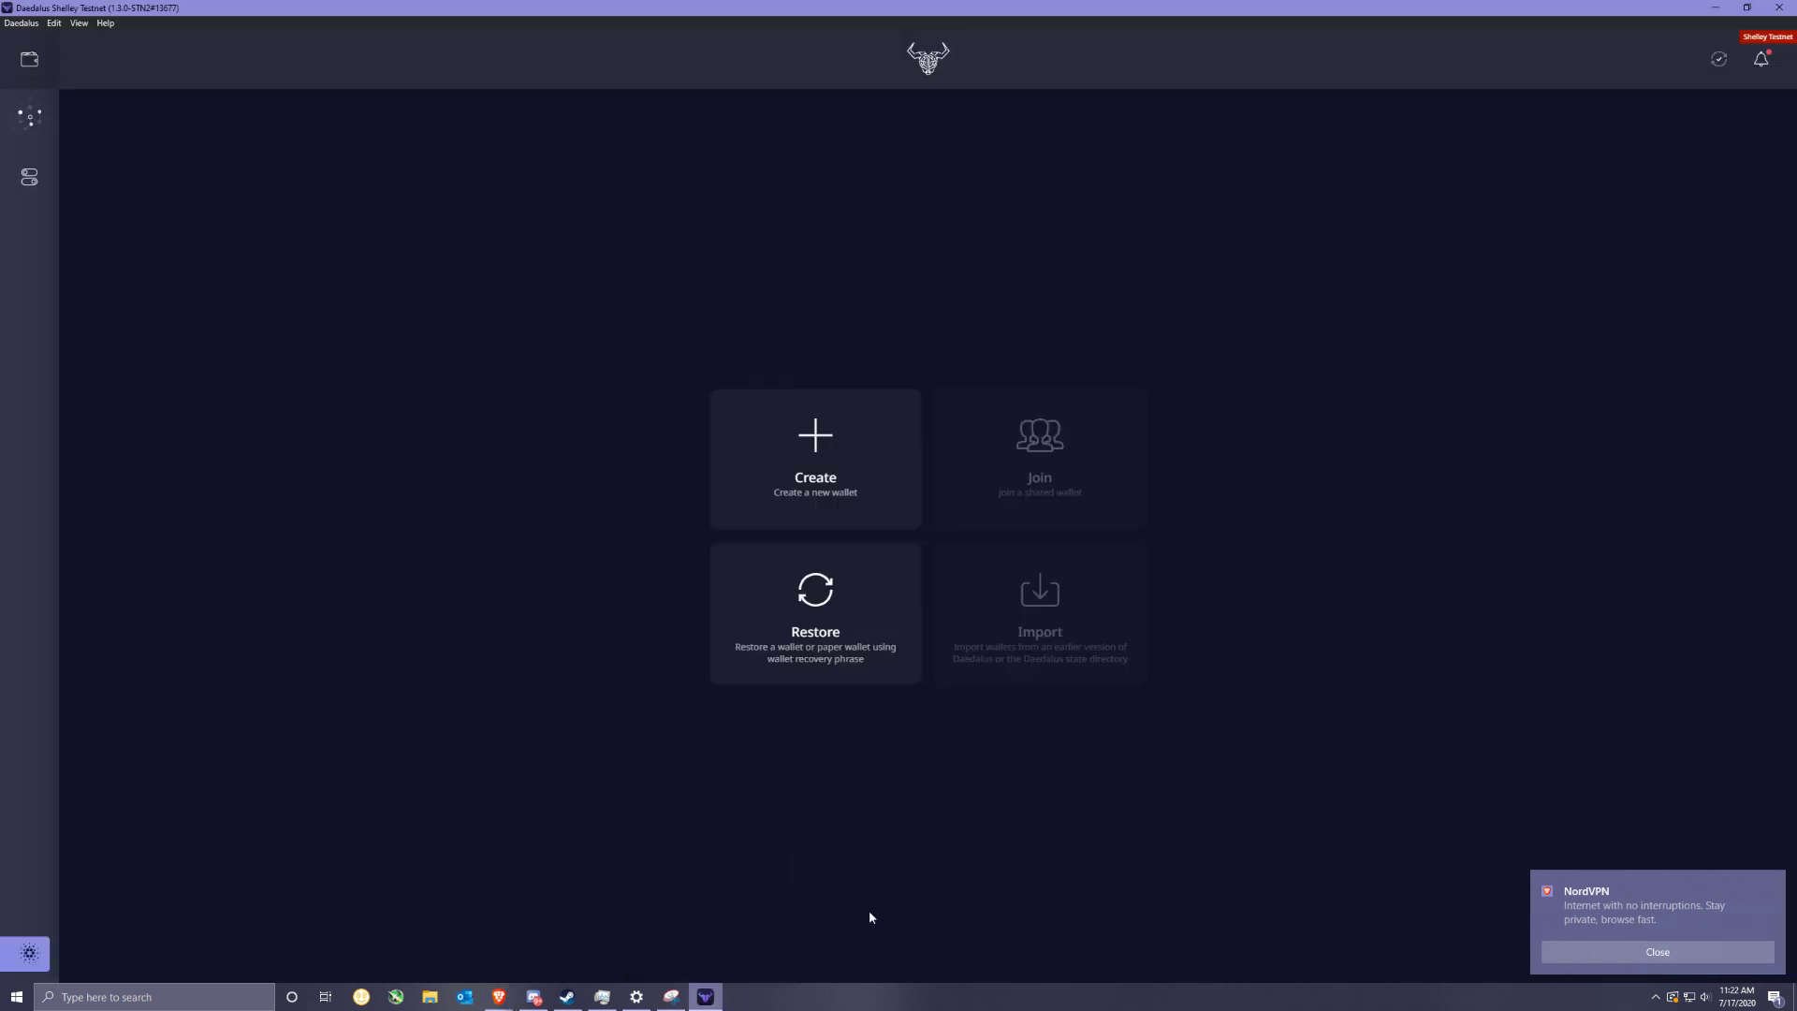
{"action": "left_click", "coordinate": [776, 456]}
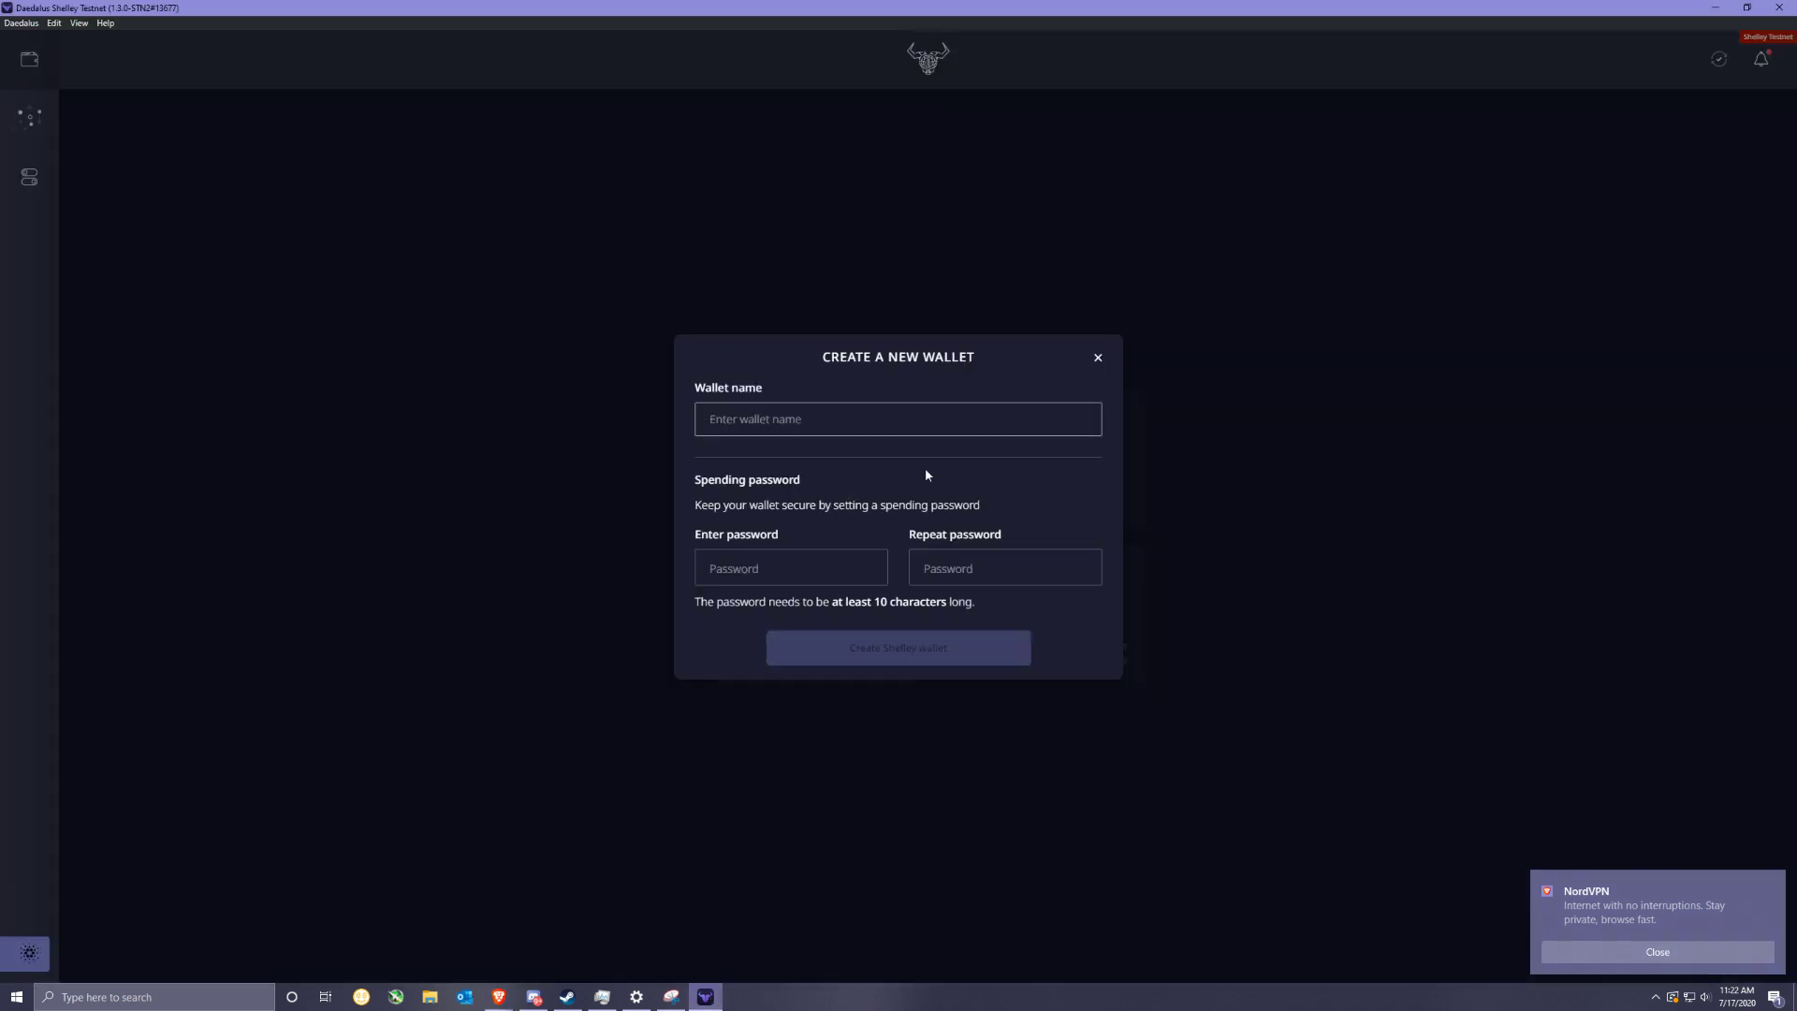
{"action": "type", "text": "D"}
{"action": "key", "text": "BackSpace"}
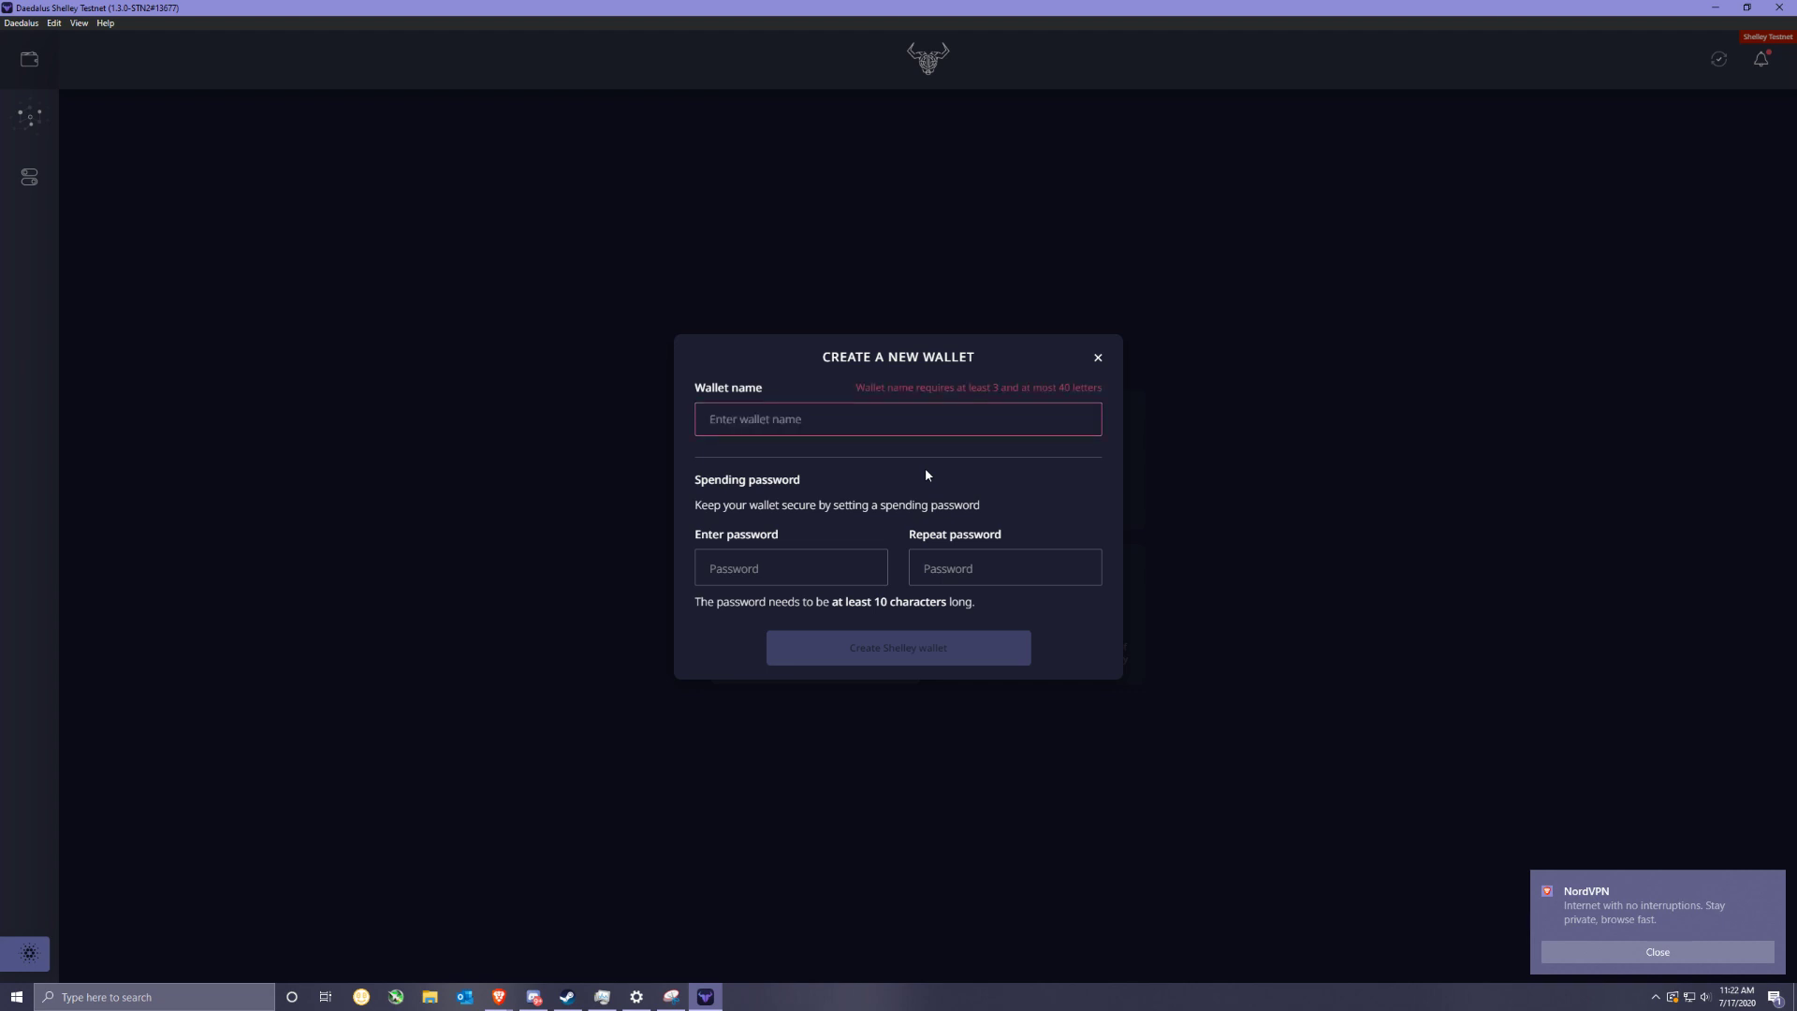
{"action": "type", "text": "bing"}
{"action": "key", "text": "BackSpace"}
{"action": "key", "text": "BackSpace"}
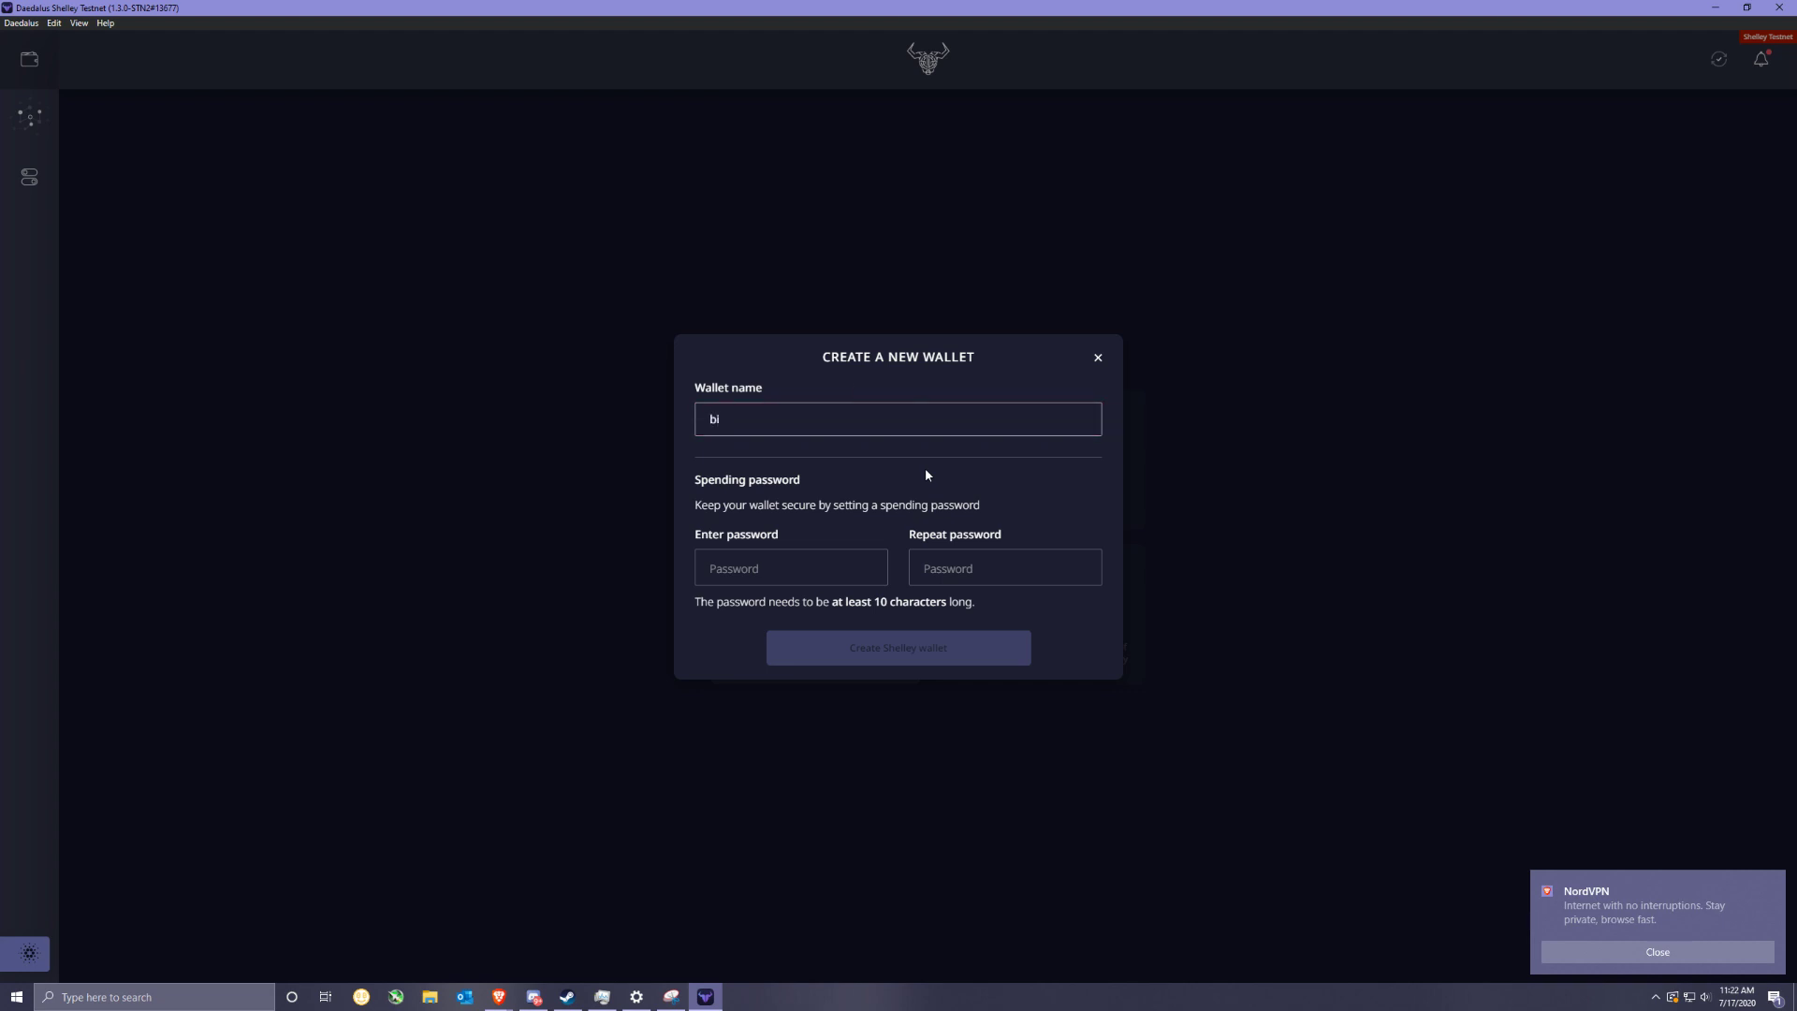
{"action": "type", "text": "gpey"}
{"action": "key", "text": "Tab"}
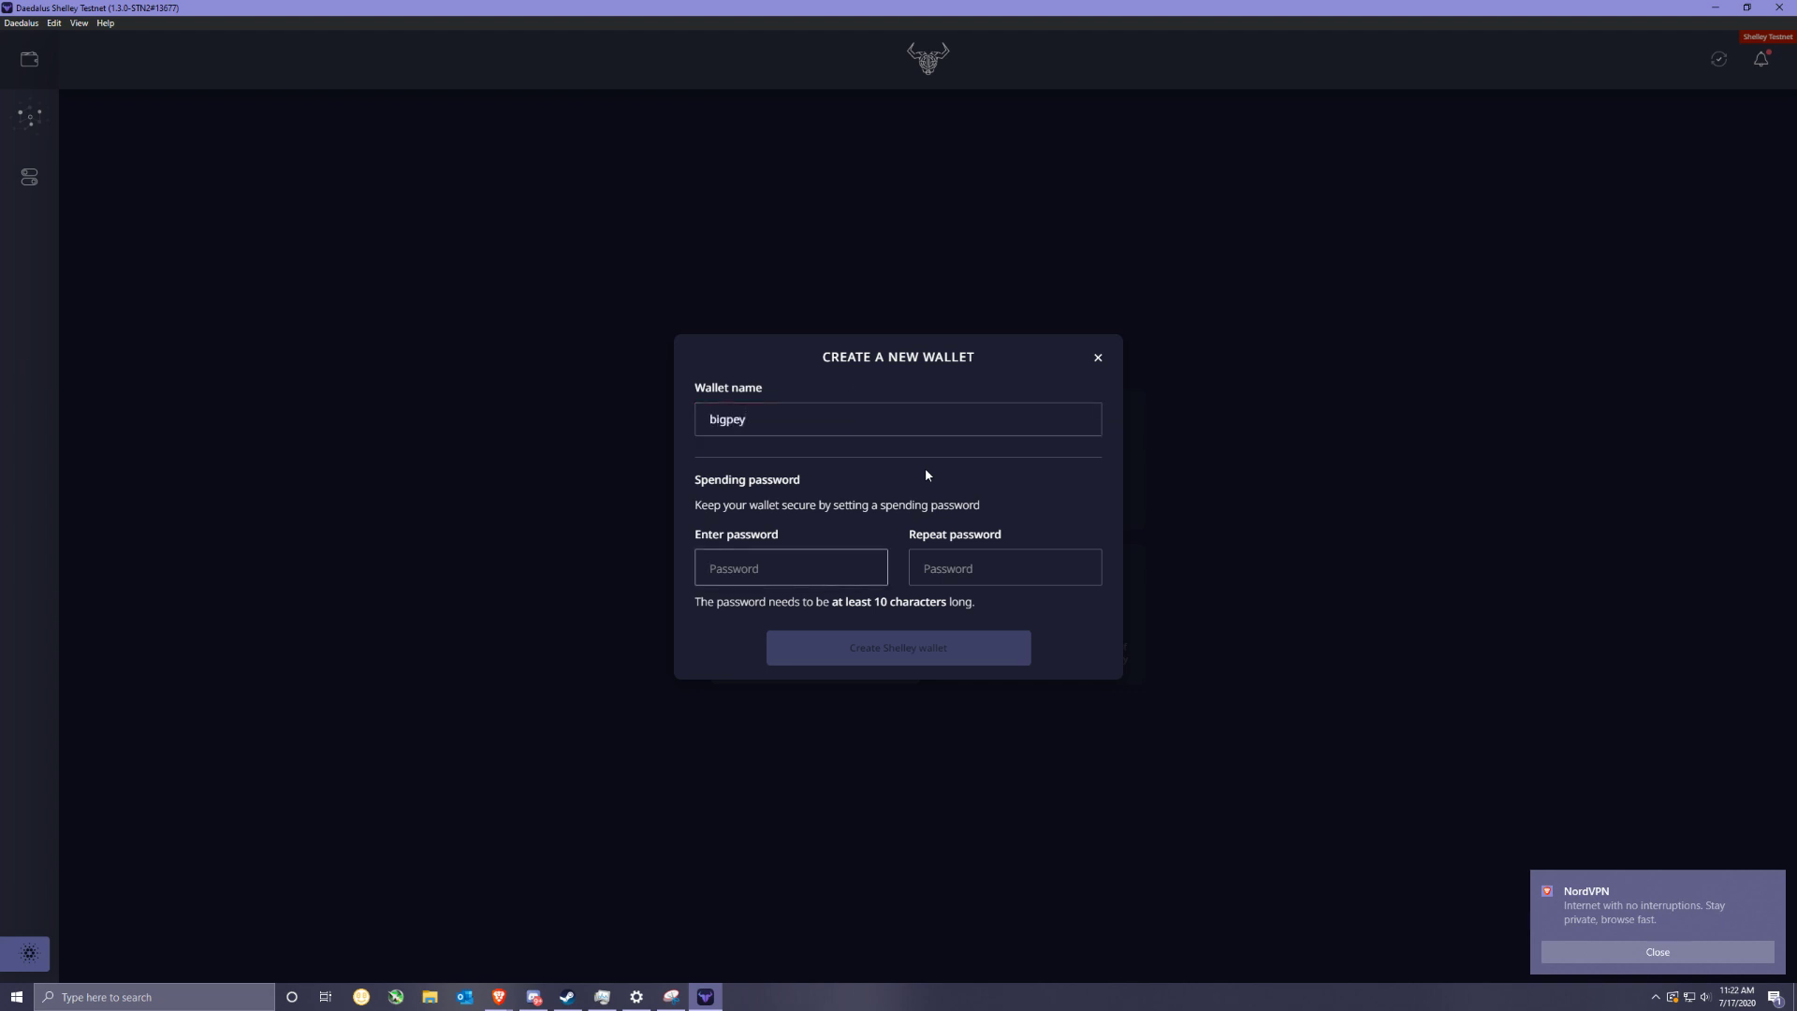
Step: Enter and repeat the spending password for the new wallet, and submit the Shelley wallet form
{"action": "type", "text": "***********"}
{"action": "key", "text": "Tab"}
{"action": "type", "text": "****"}
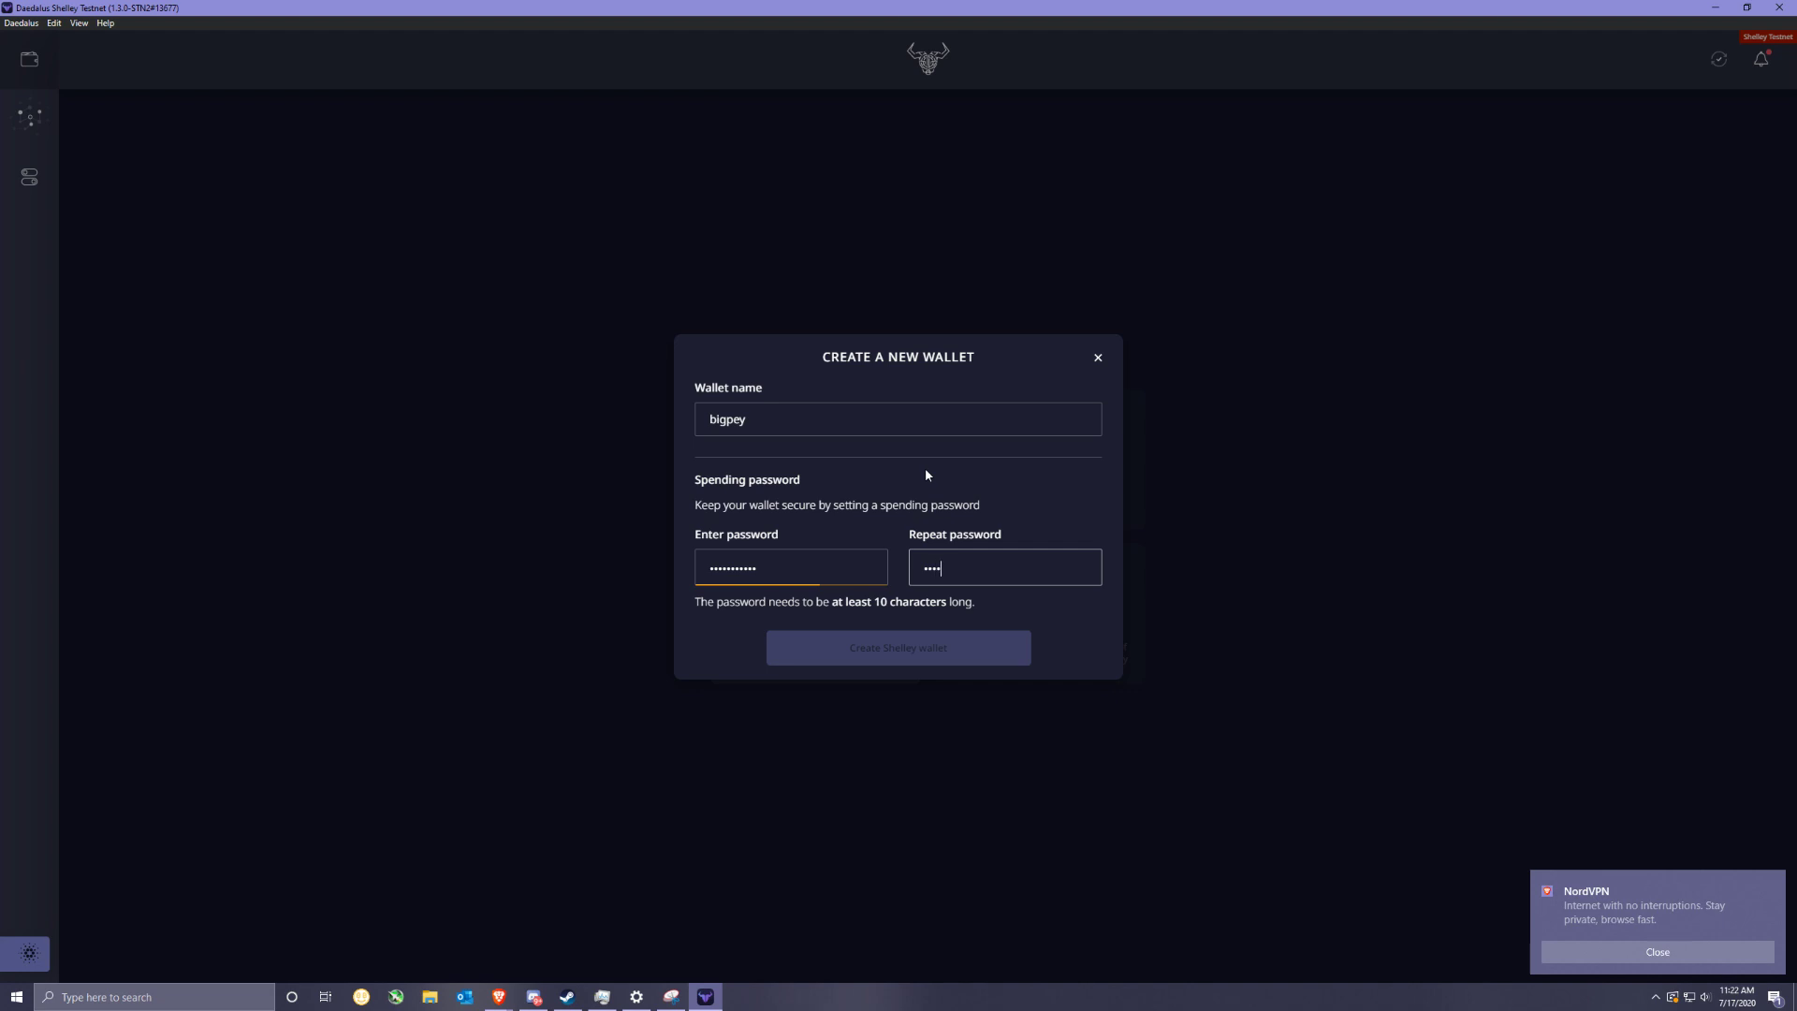
{"action": "type", "text": "*******"}
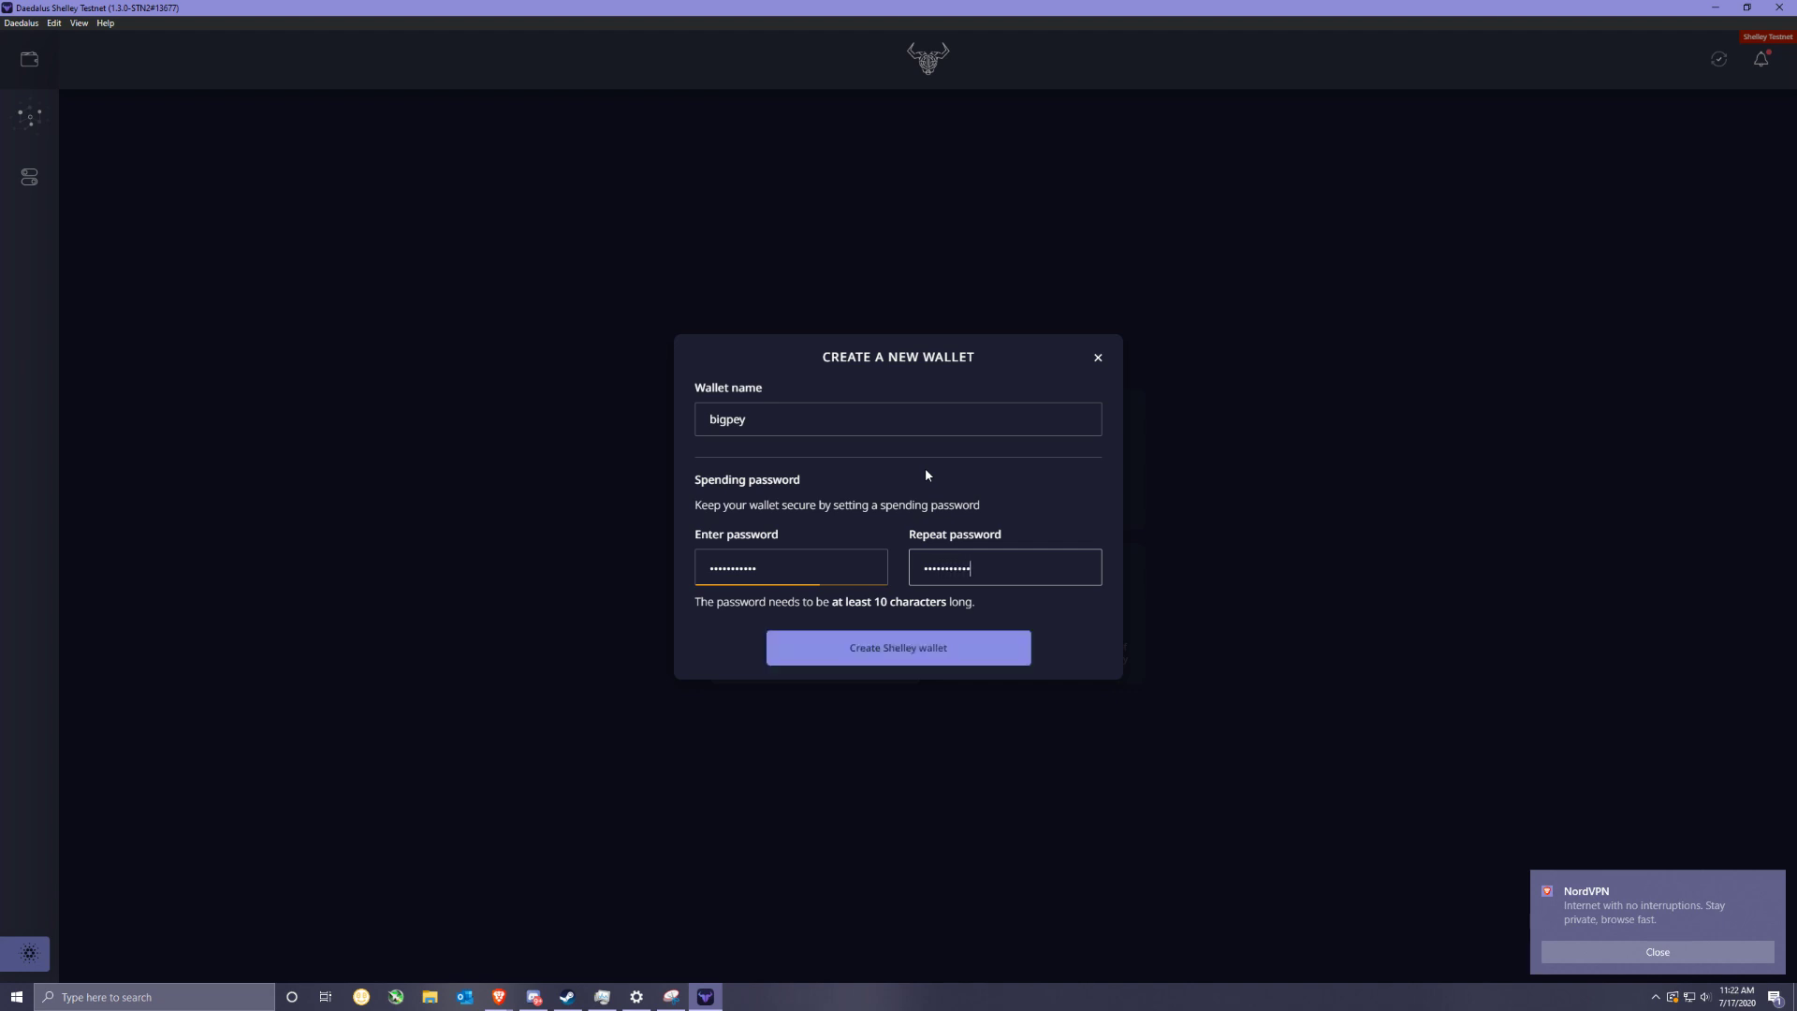
{"action": "left_click", "coordinate": [902, 642]}
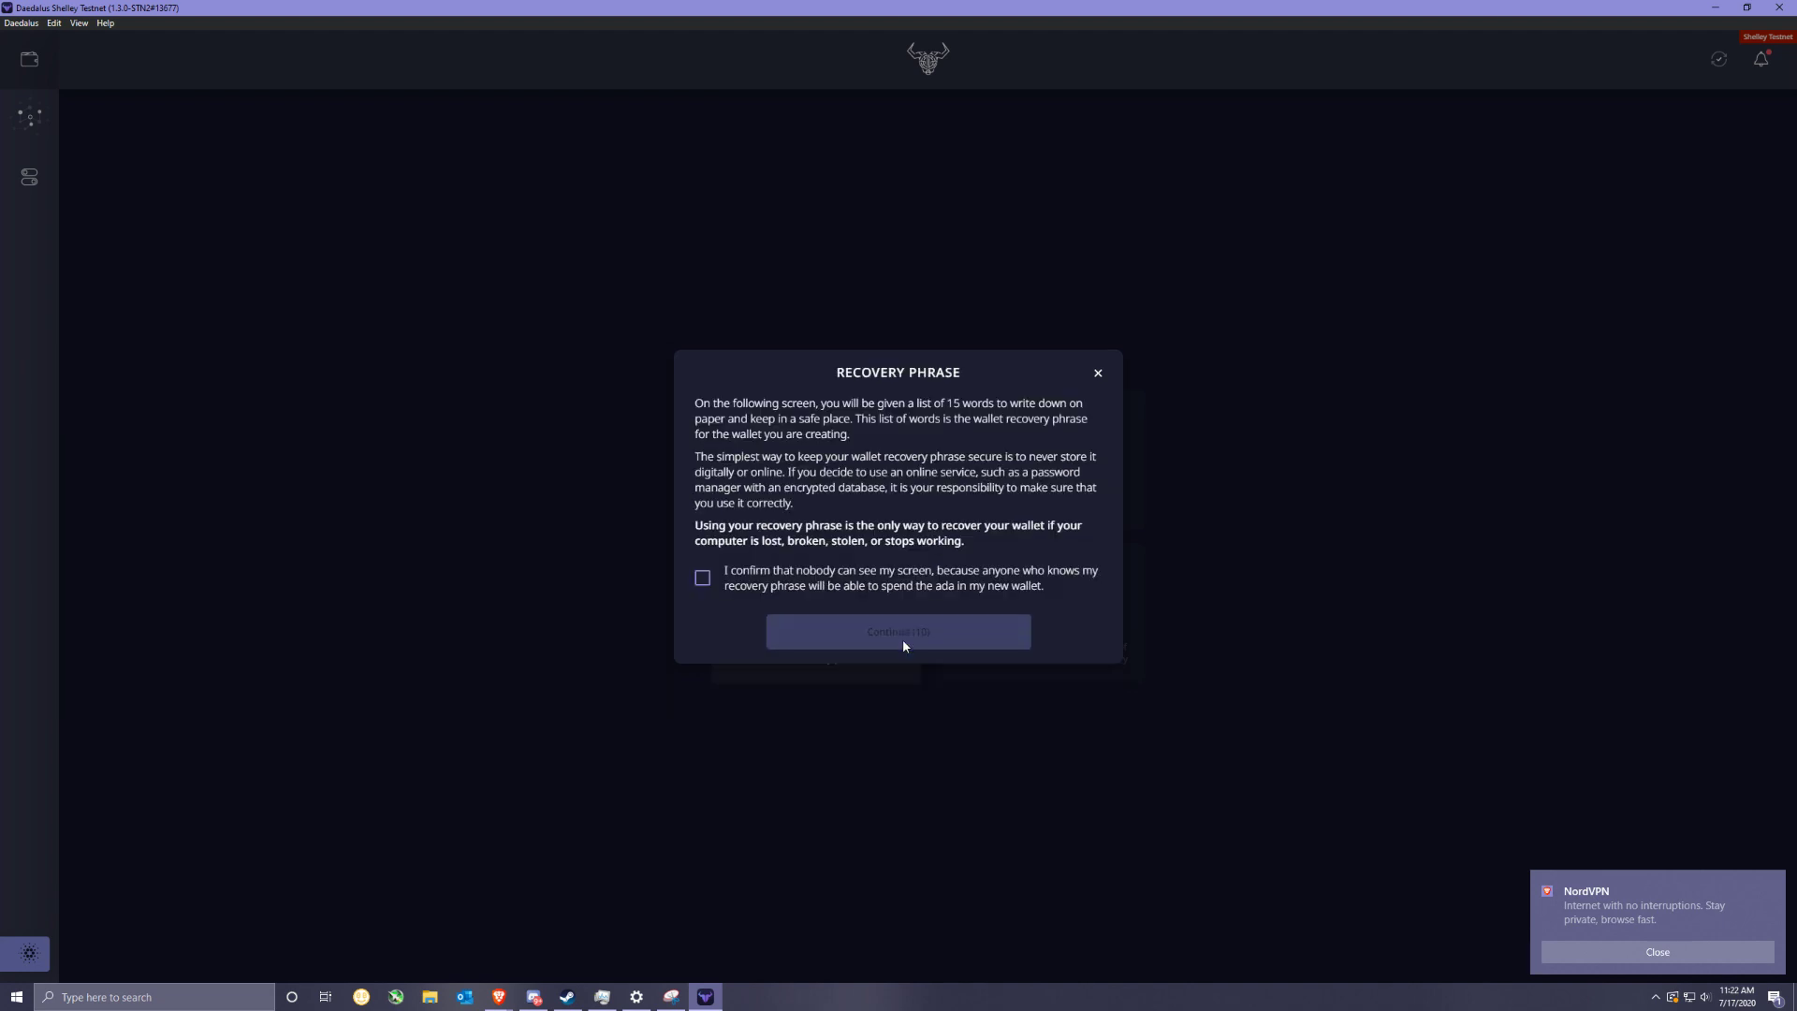
Step: Confirm that nobody can see the screen, dismiss the NordVPN notification and continue to the wallet recovery phrase
{"action": "left_click", "coordinate": [790, 582]}
{"action": "left_click", "coordinate": [1658, 952]}
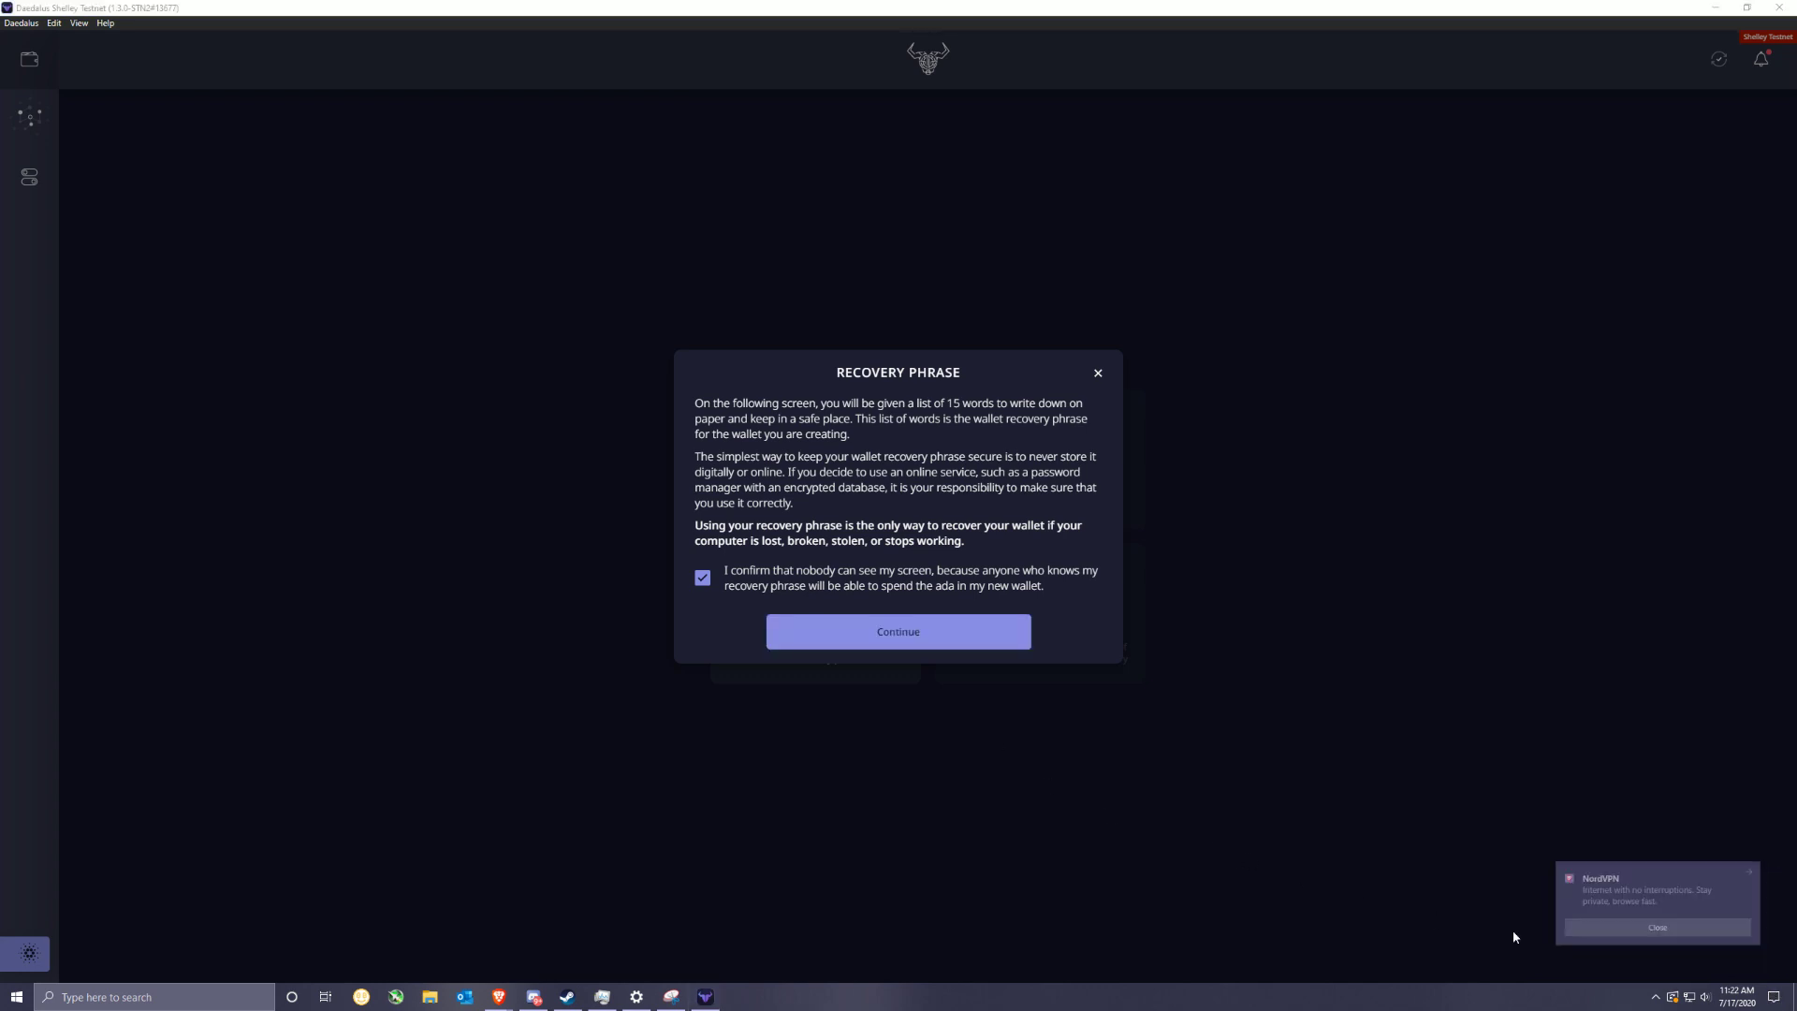
{"action": "left_click", "coordinate": [863, 632]}
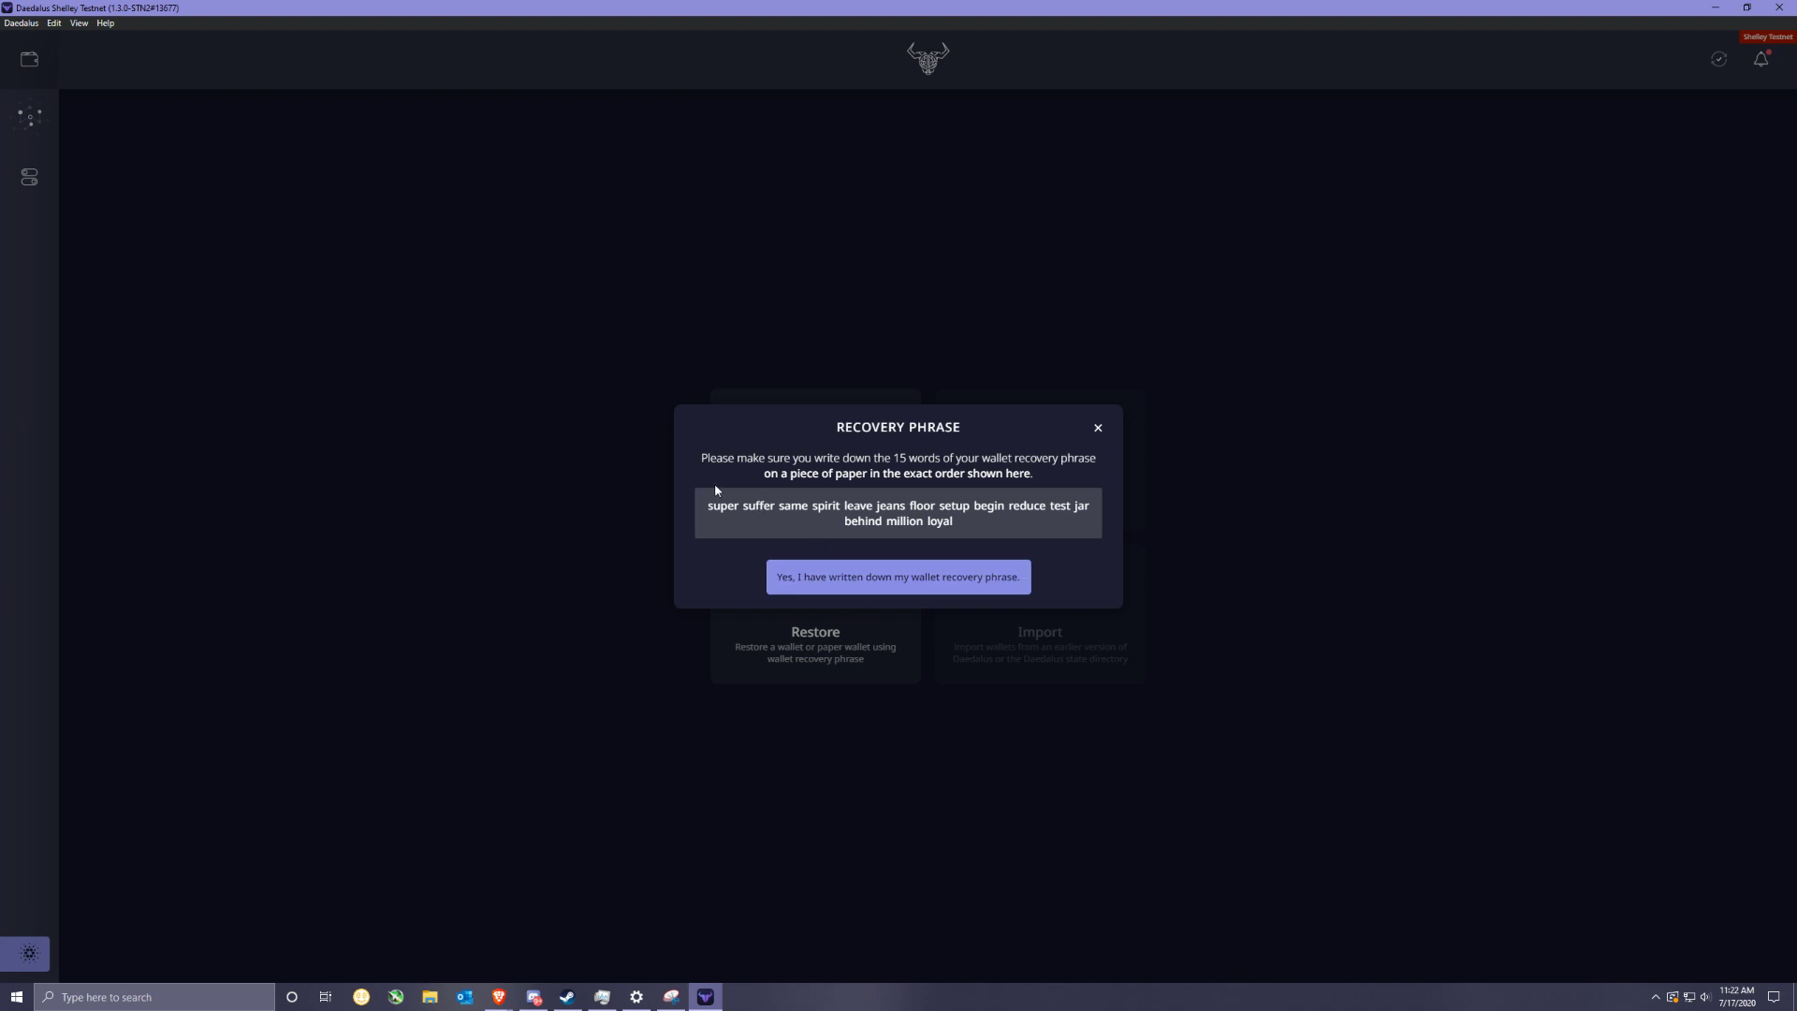
Step: Open Snipping Tool, capture the recovery phrase dialog and move the snip window out of the way
{"action": "key", "text": "super+s"}
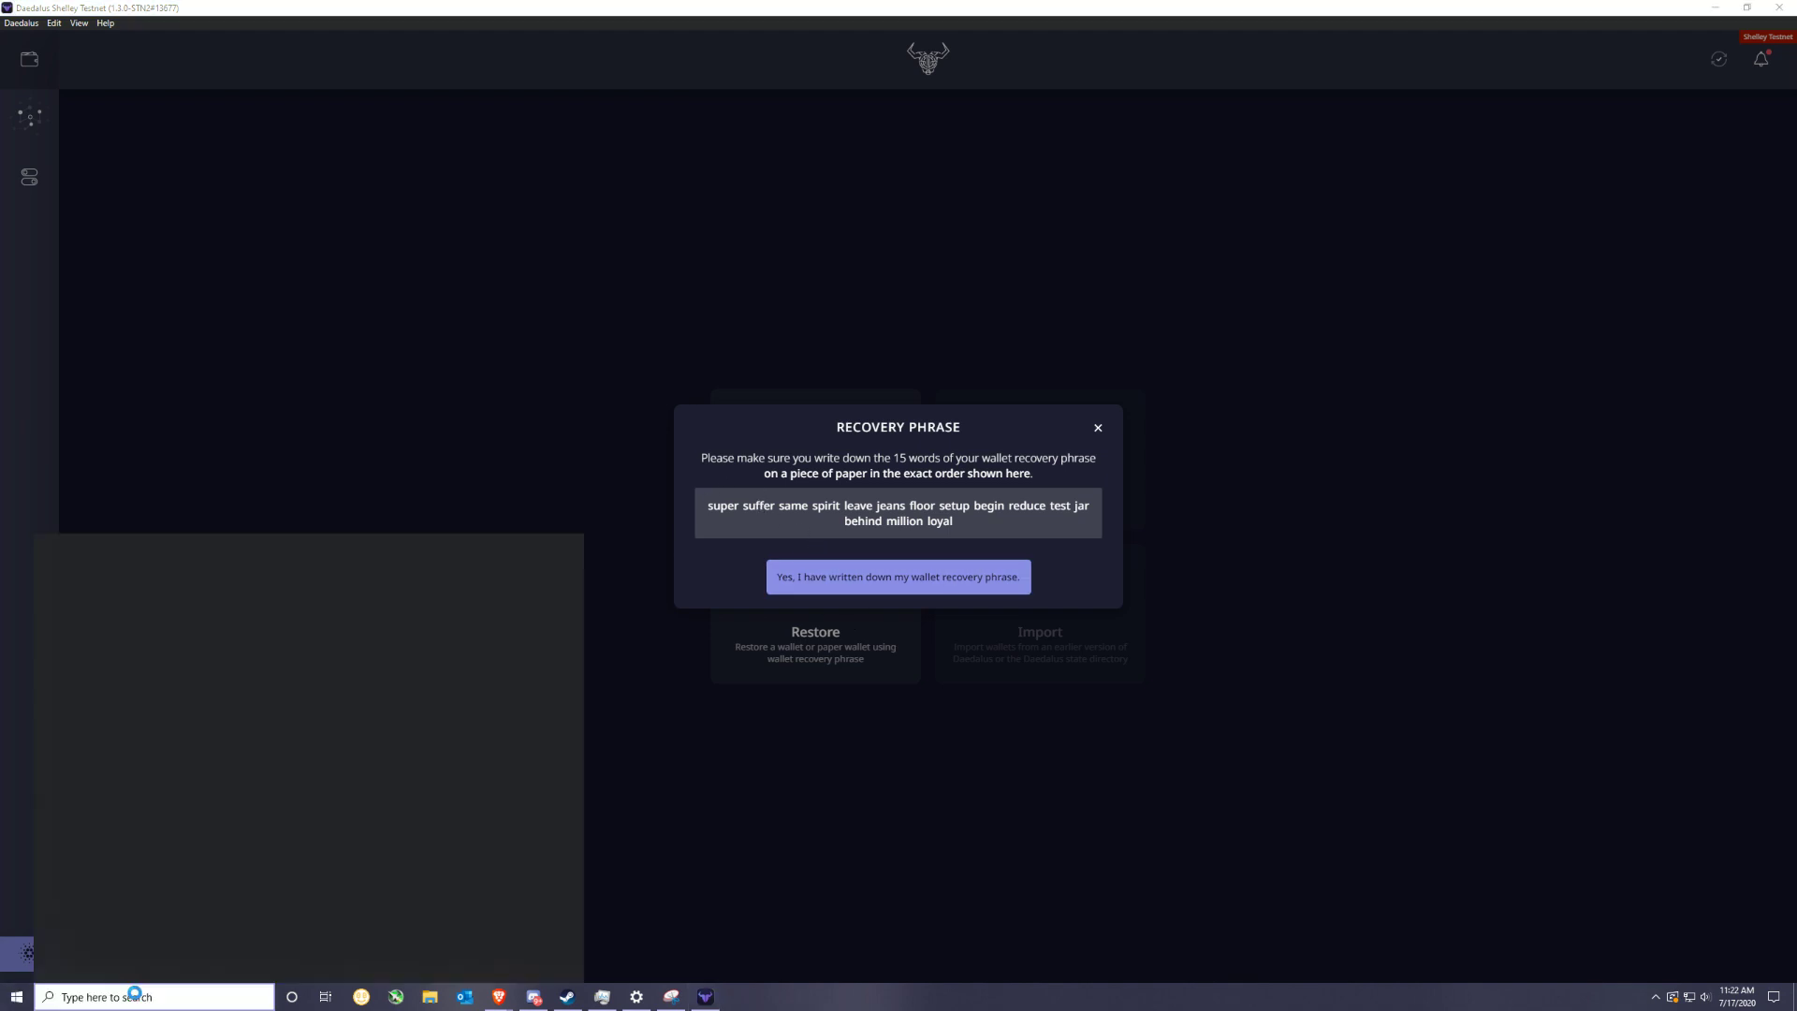
{"action": "type", "text": "snip"}
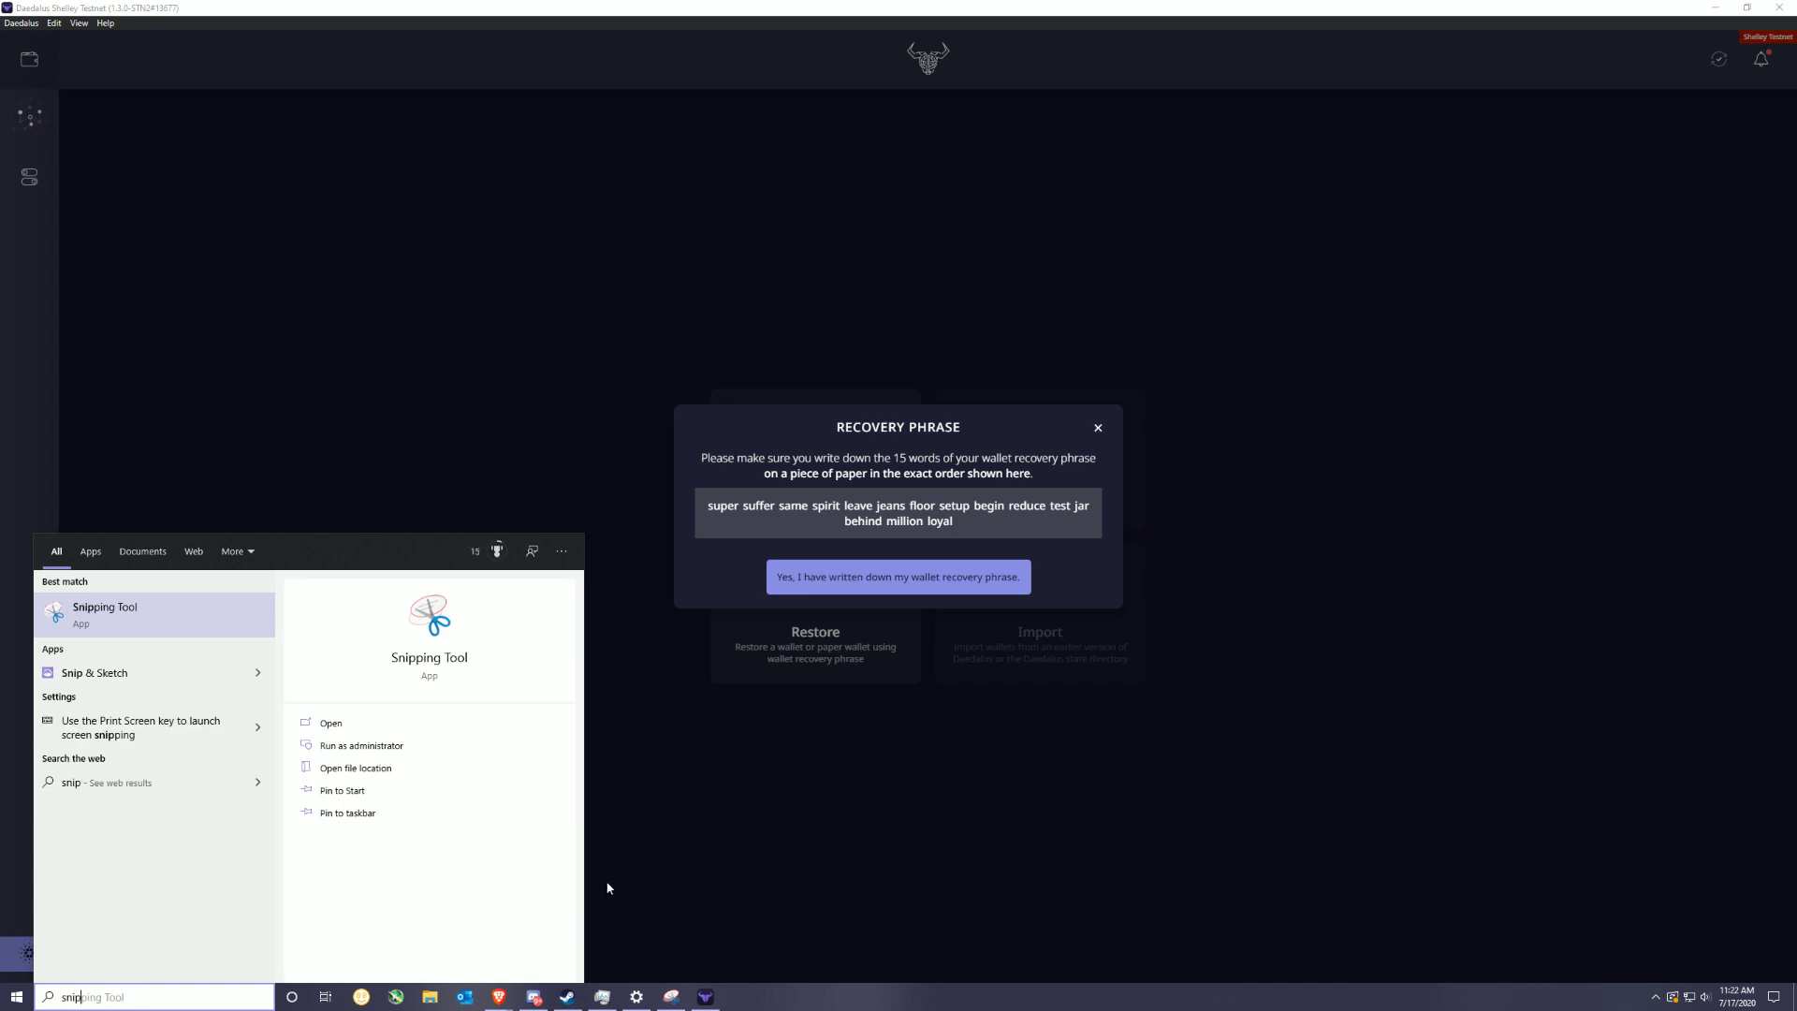
{"action": "left_click", "coordinate": [126, 607]}
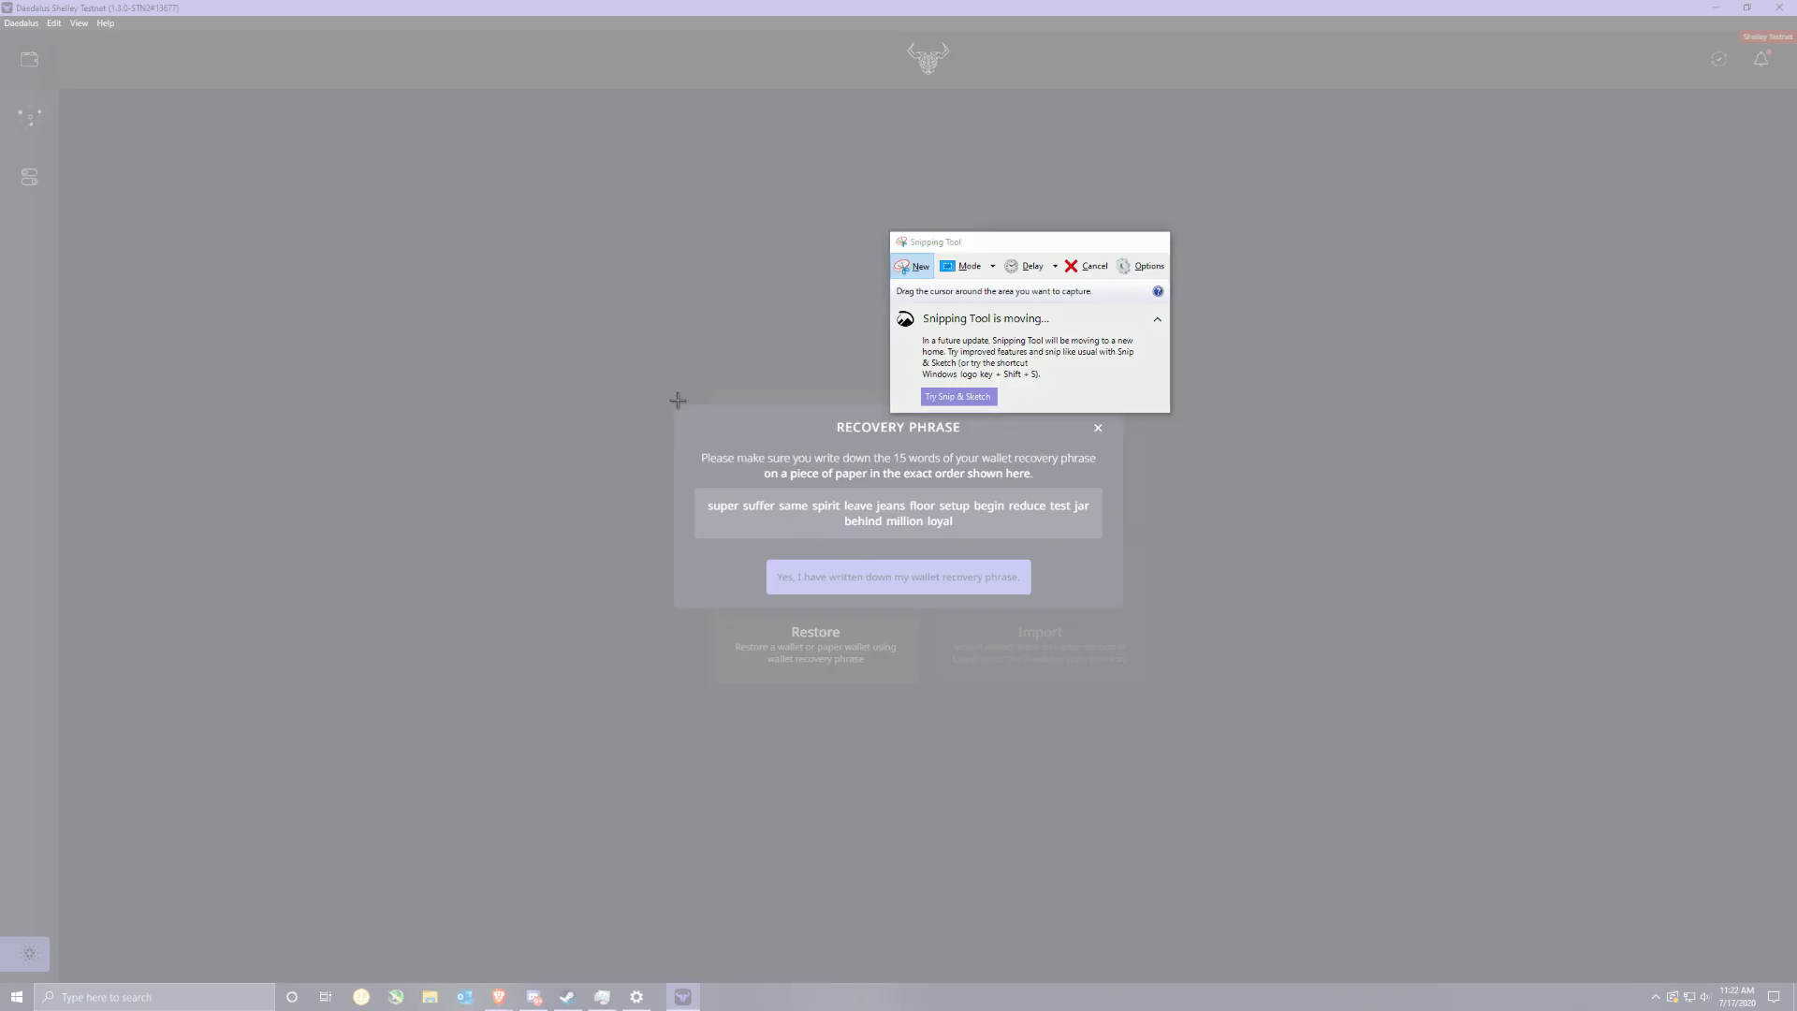
{"action": "left_click_drag", "start_coordinate": [677, 401], "coordinate": [1135, 614]}
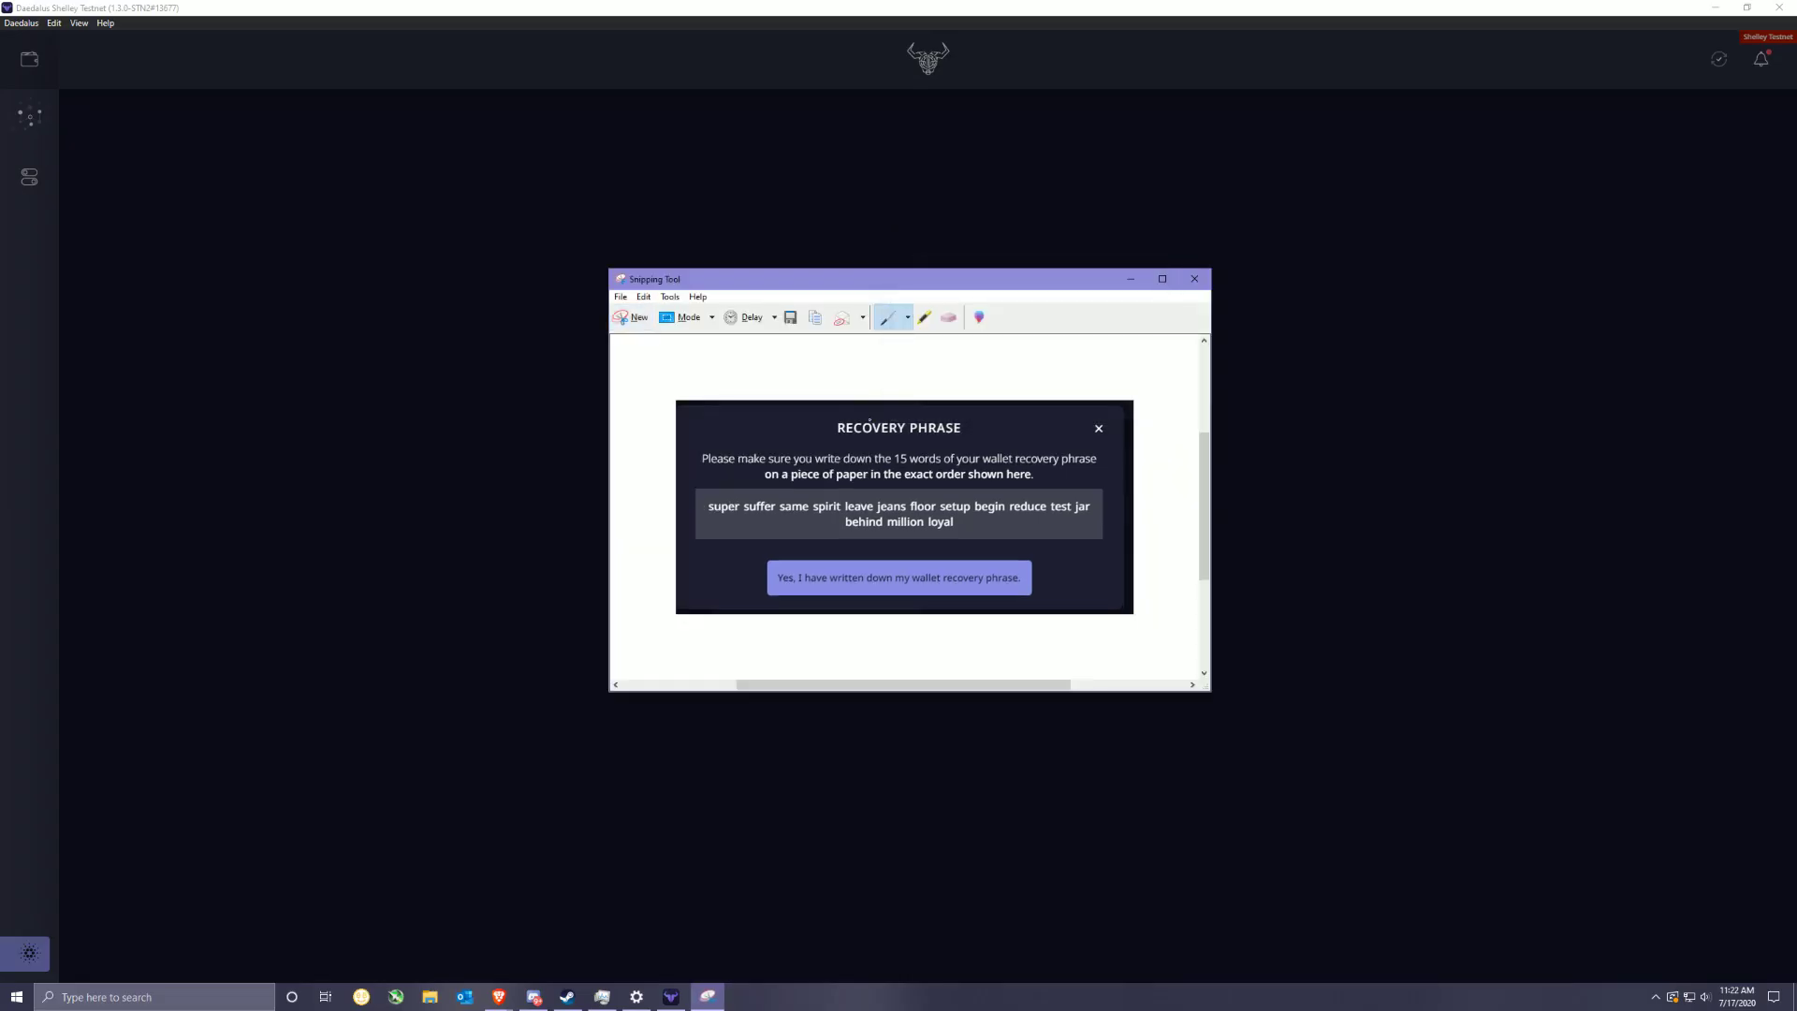
{"action": "left_click_drag", "start_coordinate": [803, 285], "coordinate": [9, 330]}
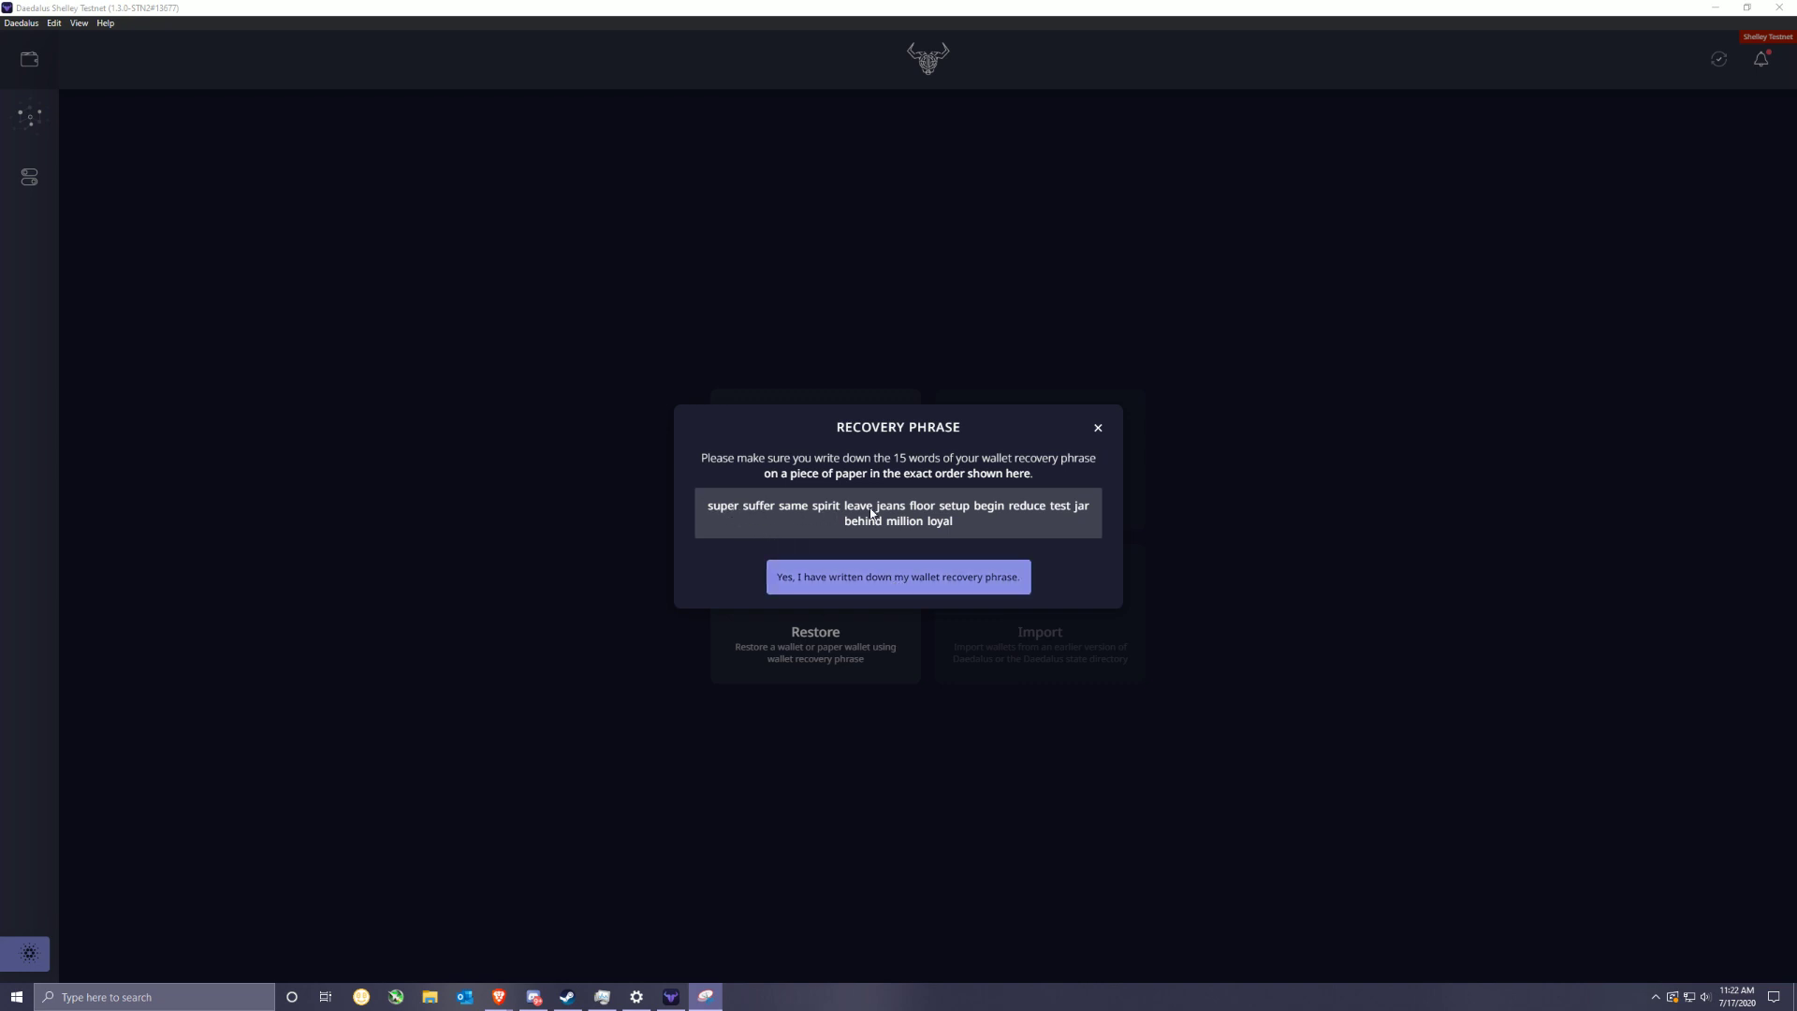
Step: Acknowledge that the recovery phrase is written down and verify it by choosing all 15 words in their original order
{"action": "left_click", "coordinate": [900, 574]}
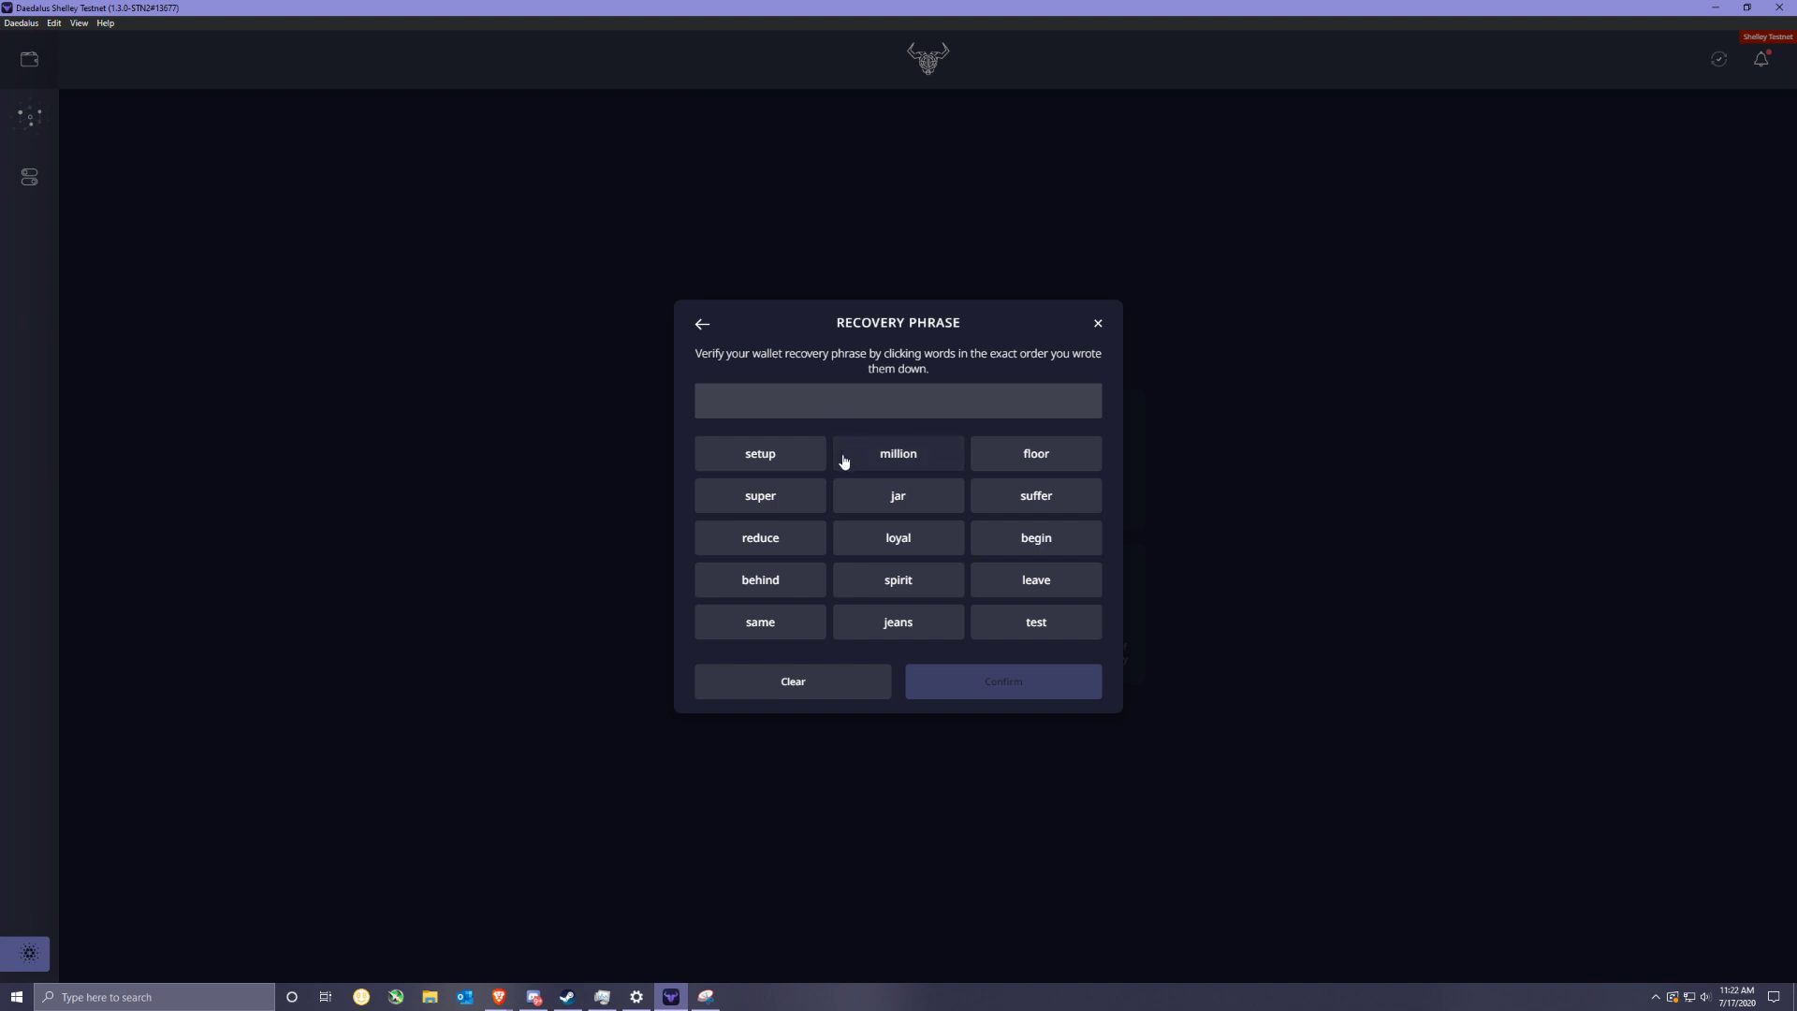
{"action": "left_click", "coordinate": [784, 501]}
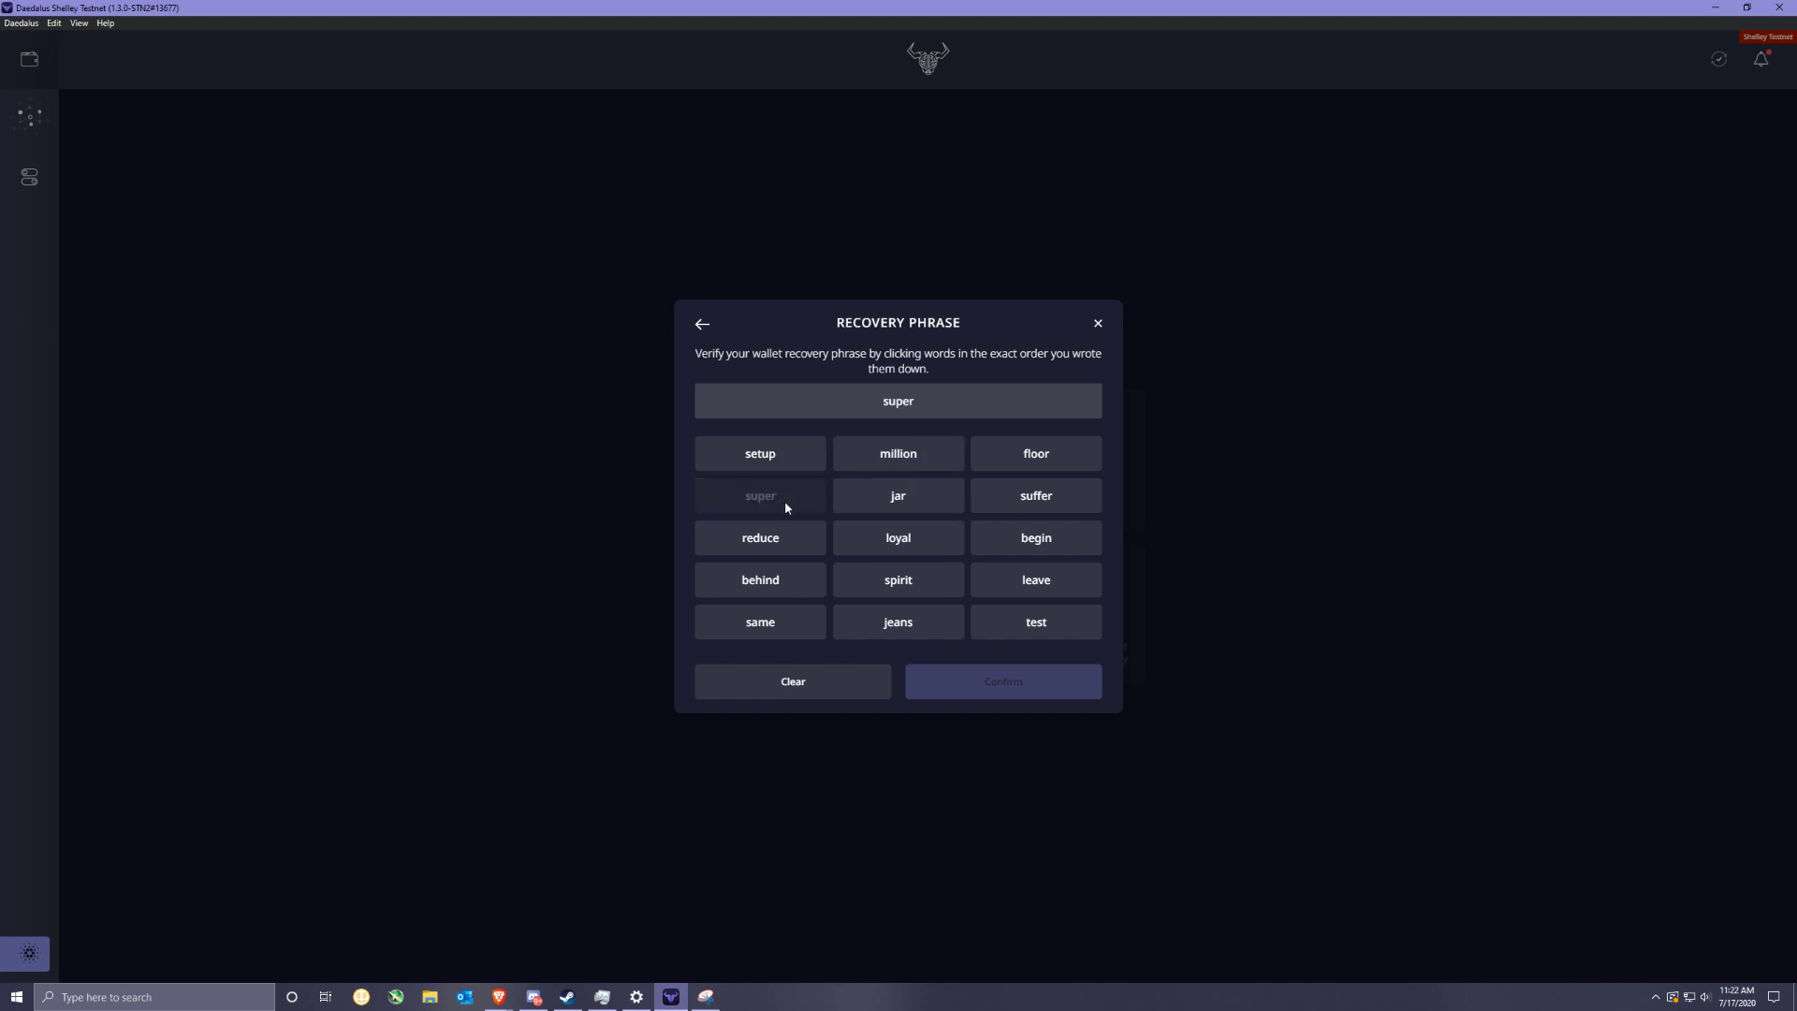
{"action": "left_click", "coordinate": [1028, 501]}
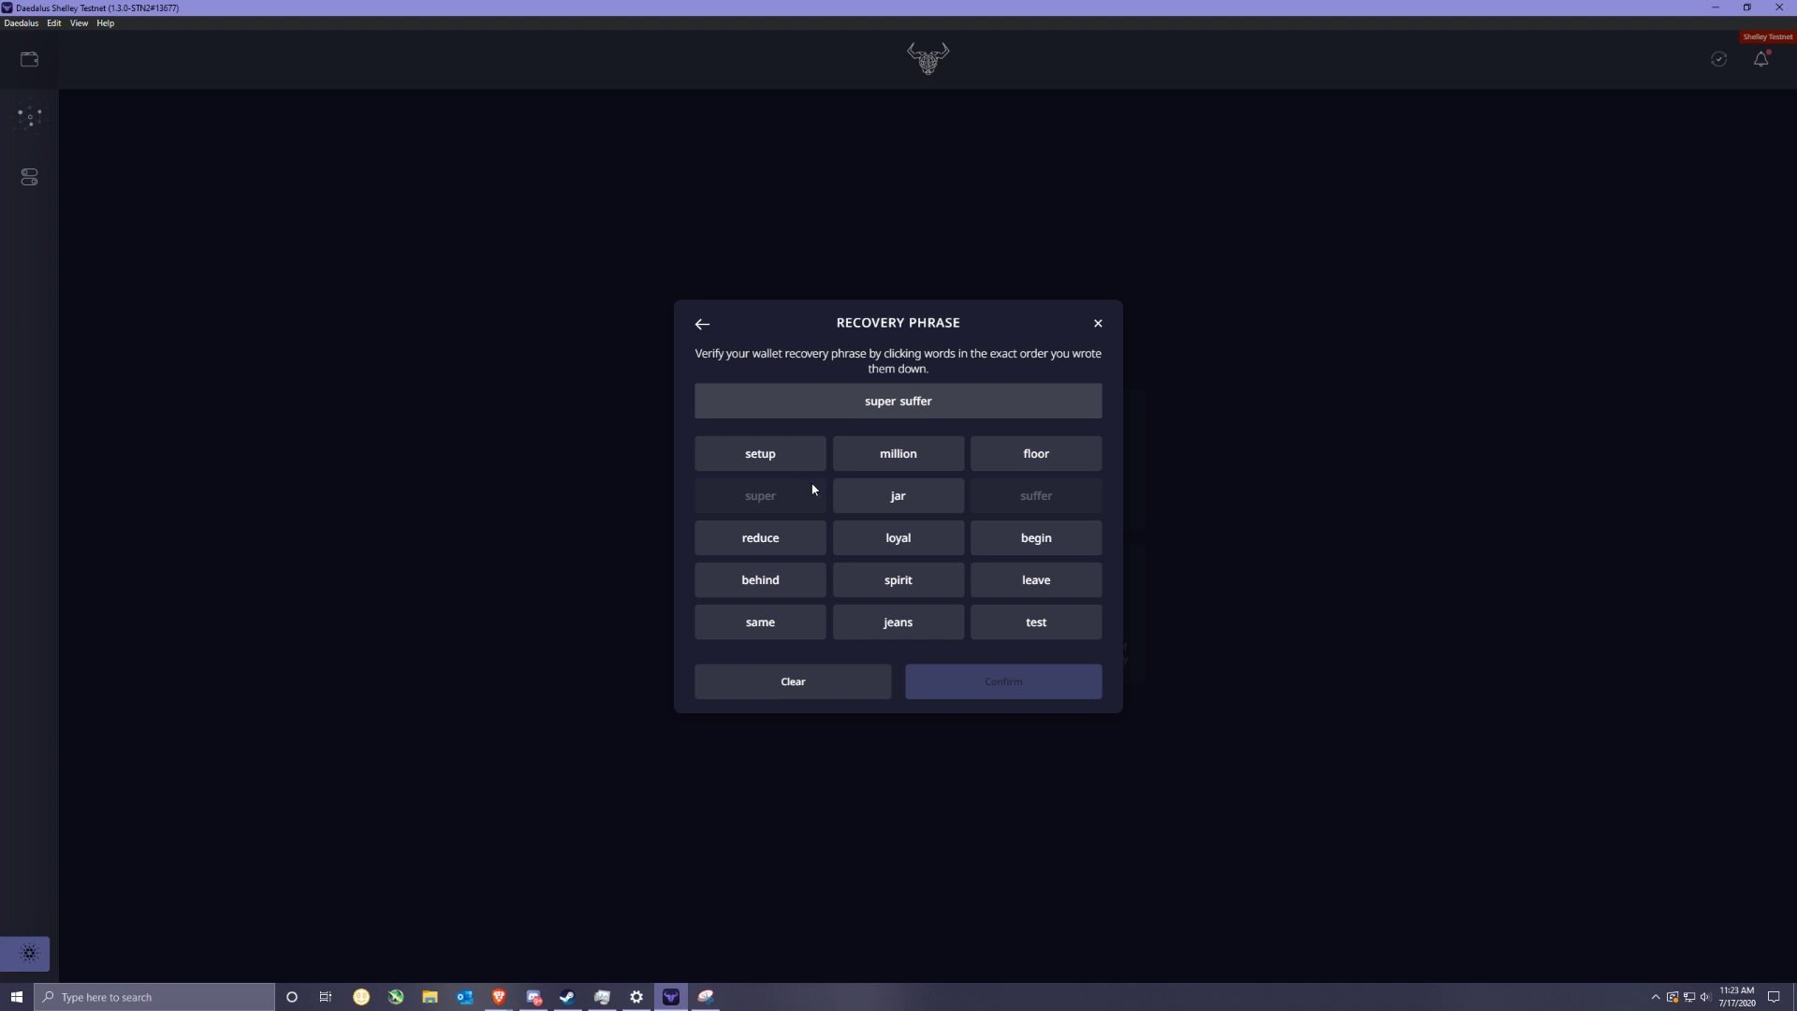
{"action": "left_click", "coordinate": [762, 622]}
{"action": "left_click", "coordinate": [940, 585]}
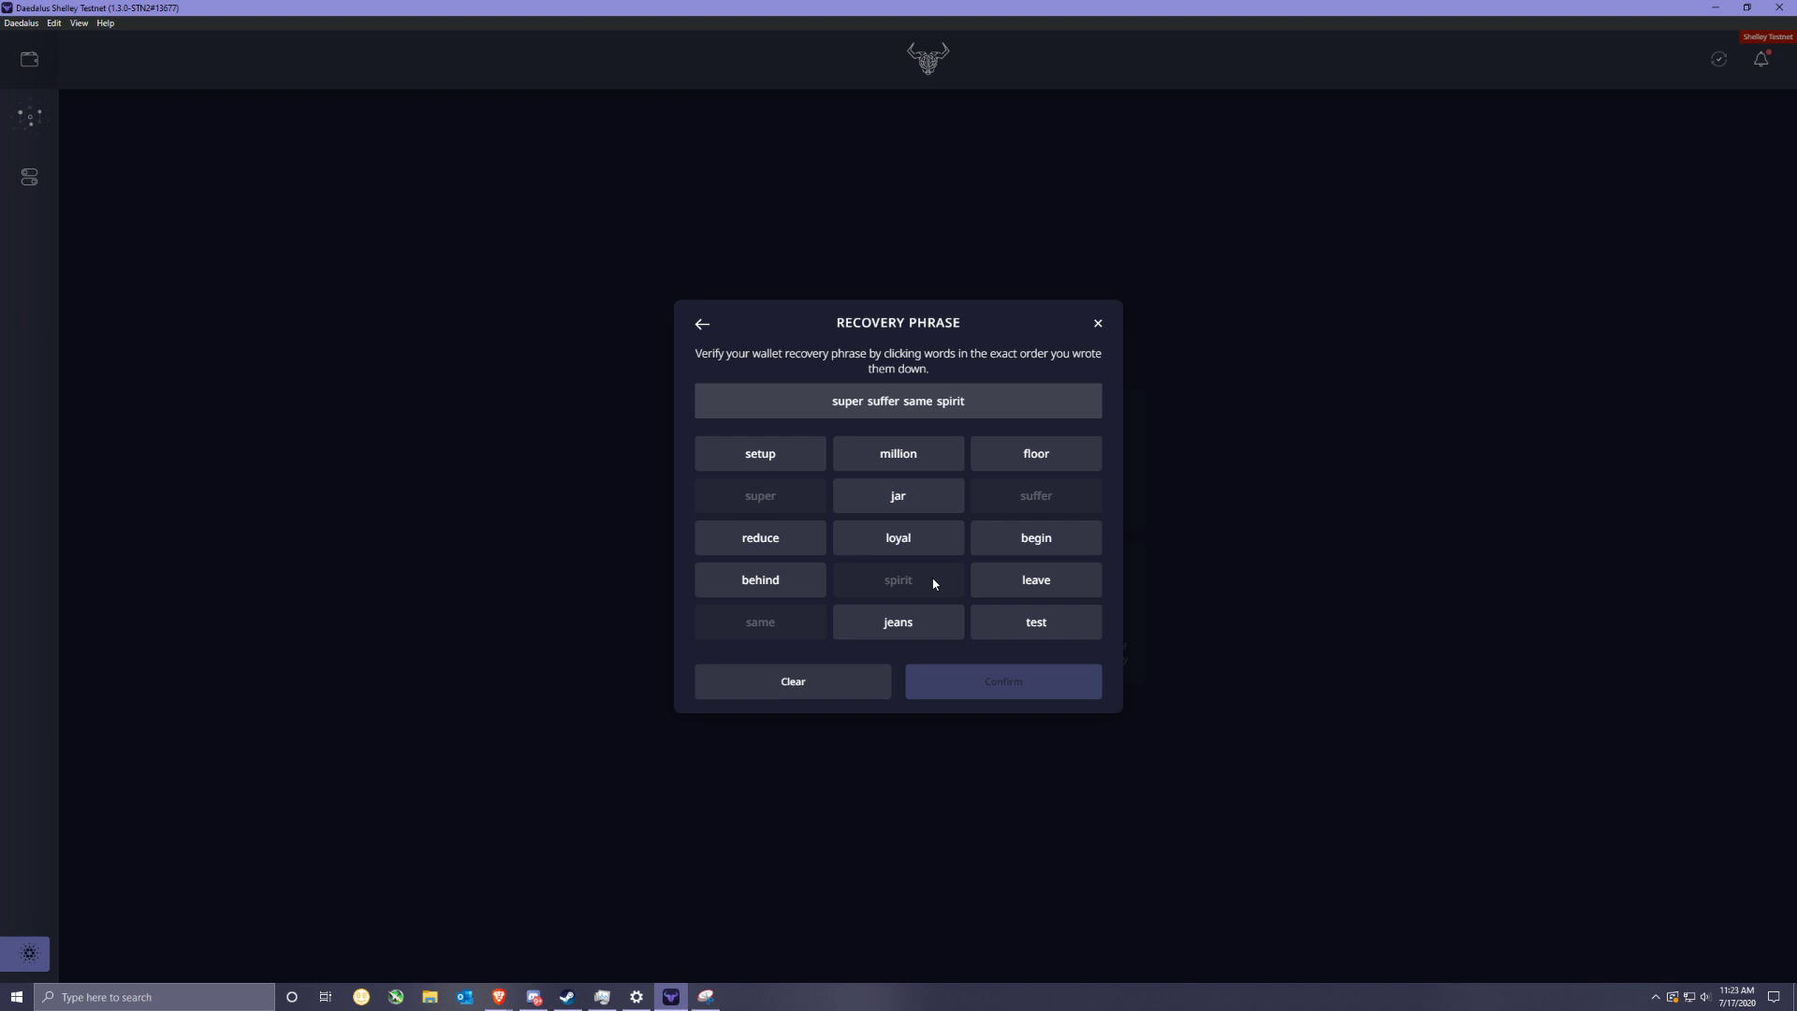
{"action": "left_click", "coordinate": [1034, 580]}
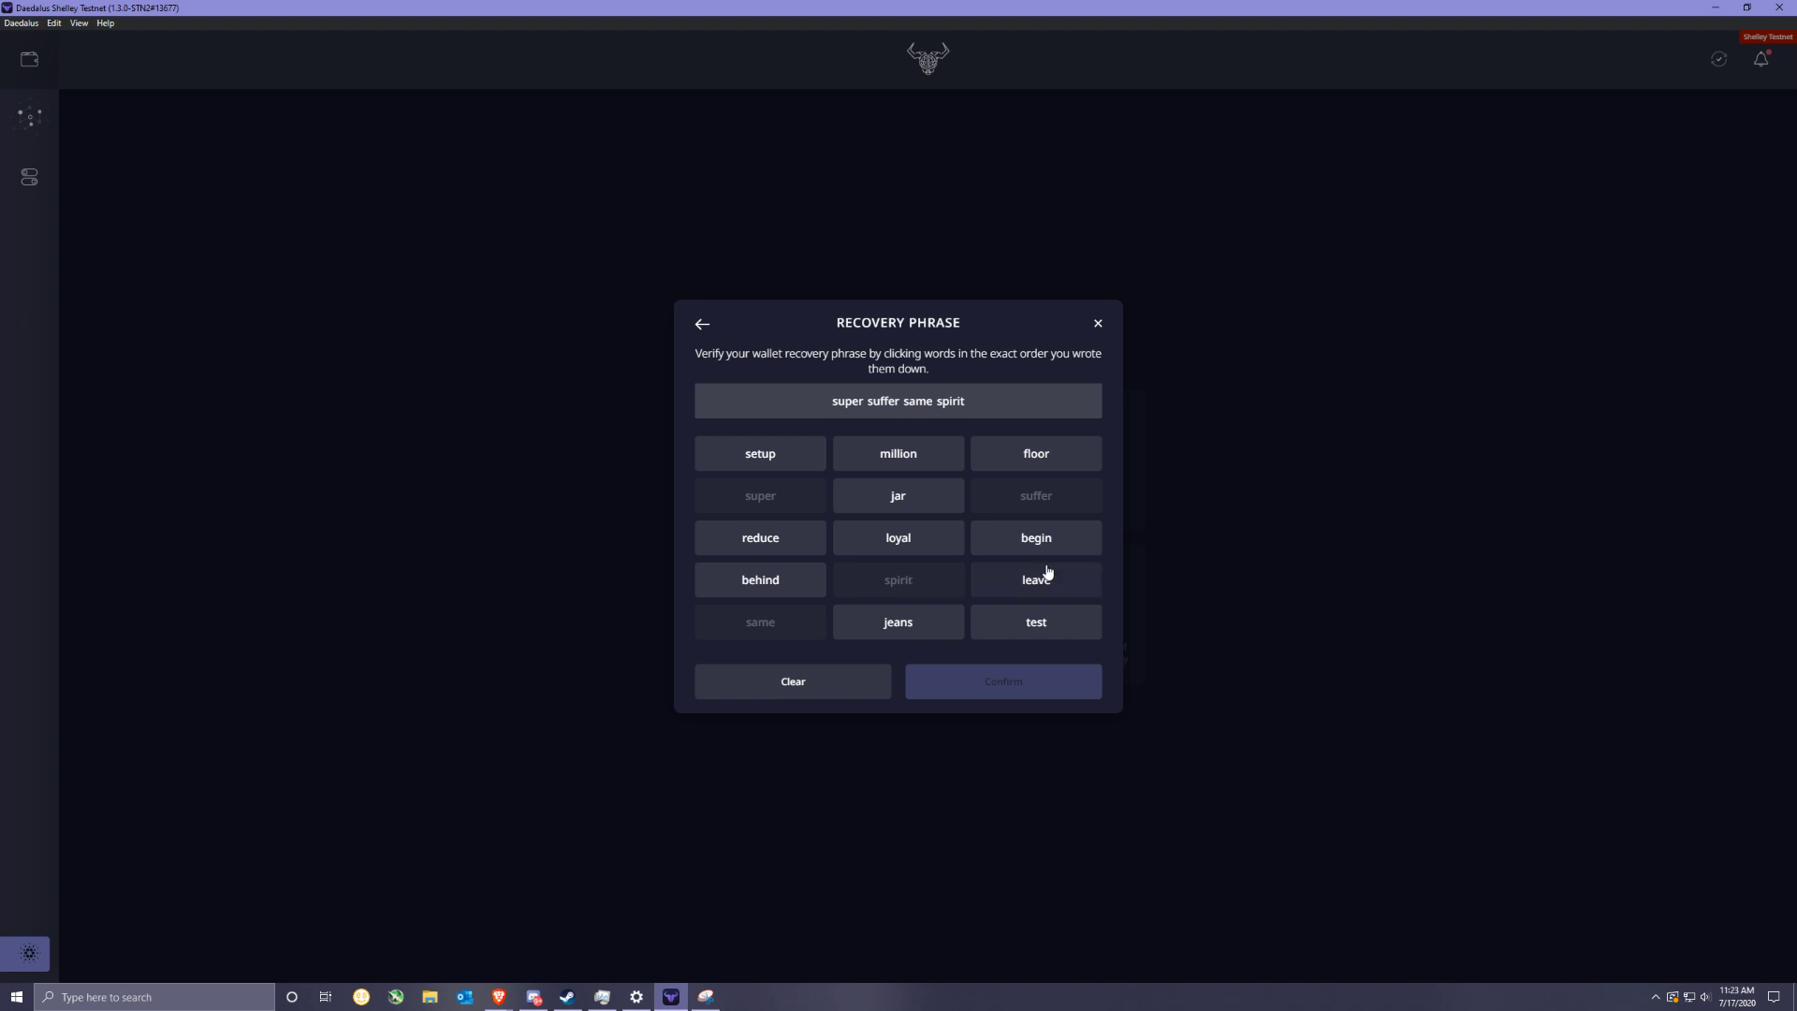
{"action": "left_click", "coordinate": [910, 622]}
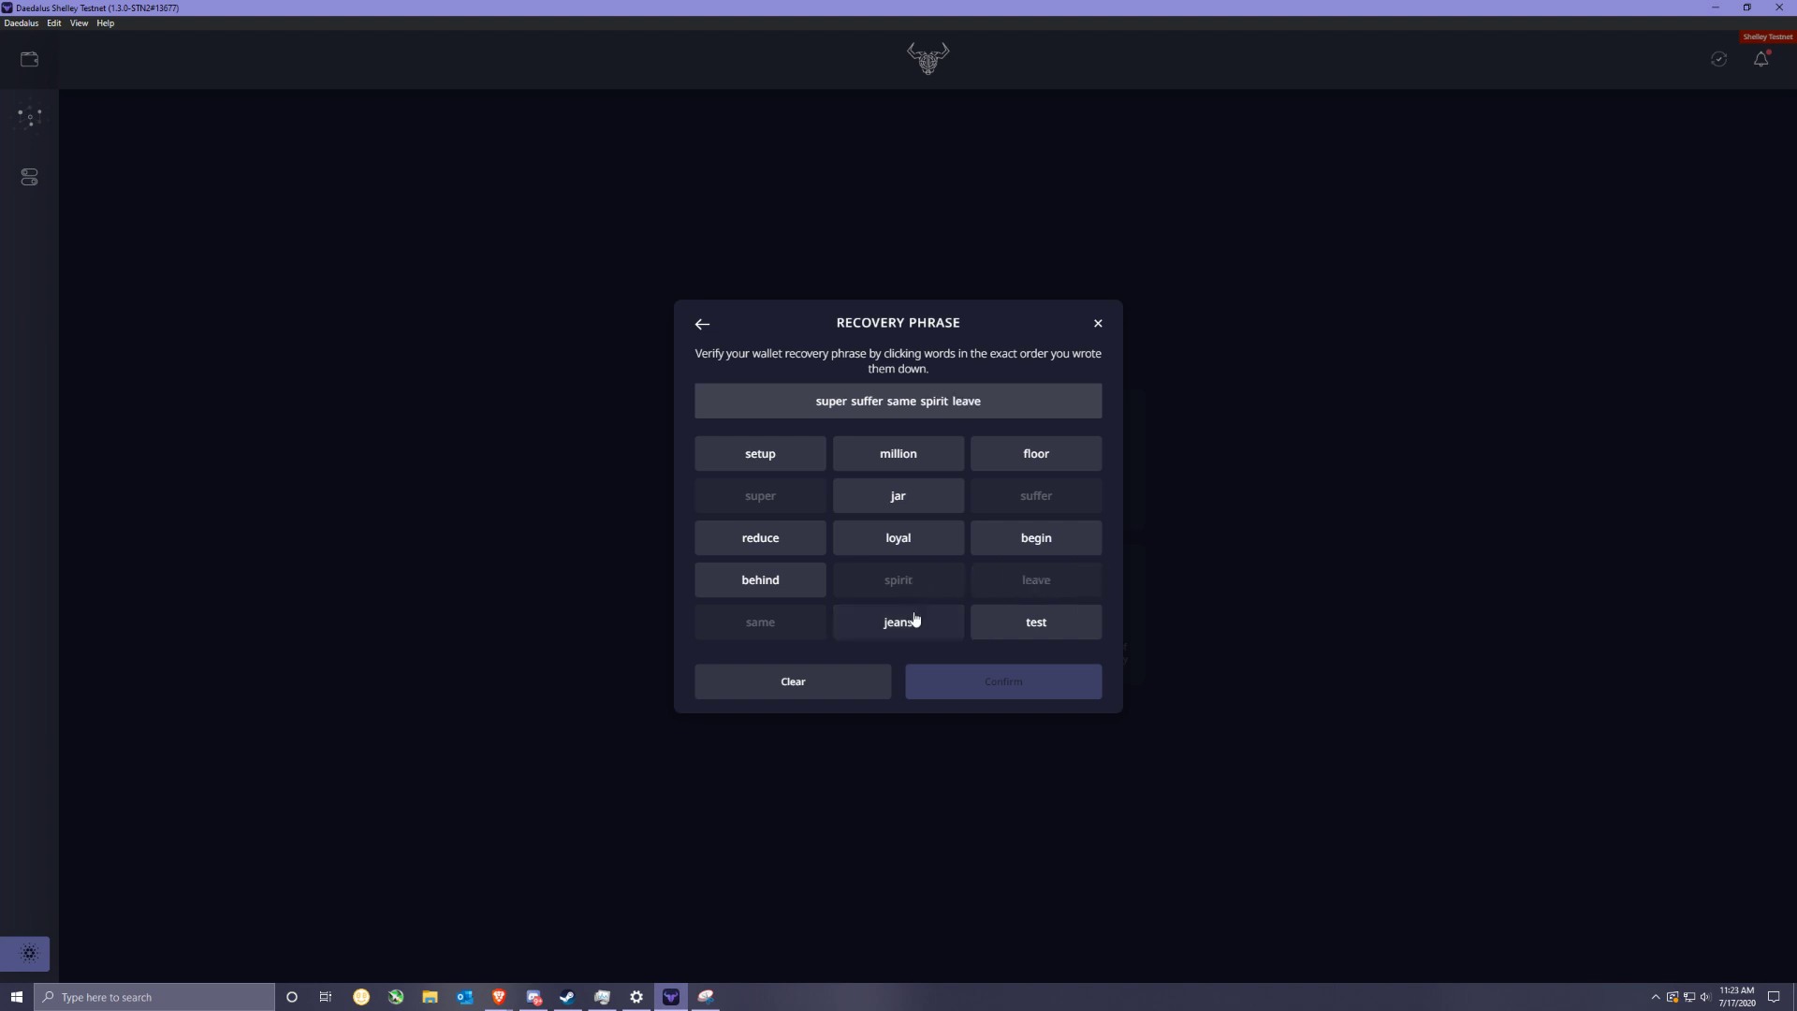
{"action": "left_click", "coordinate": [1019, 466]}
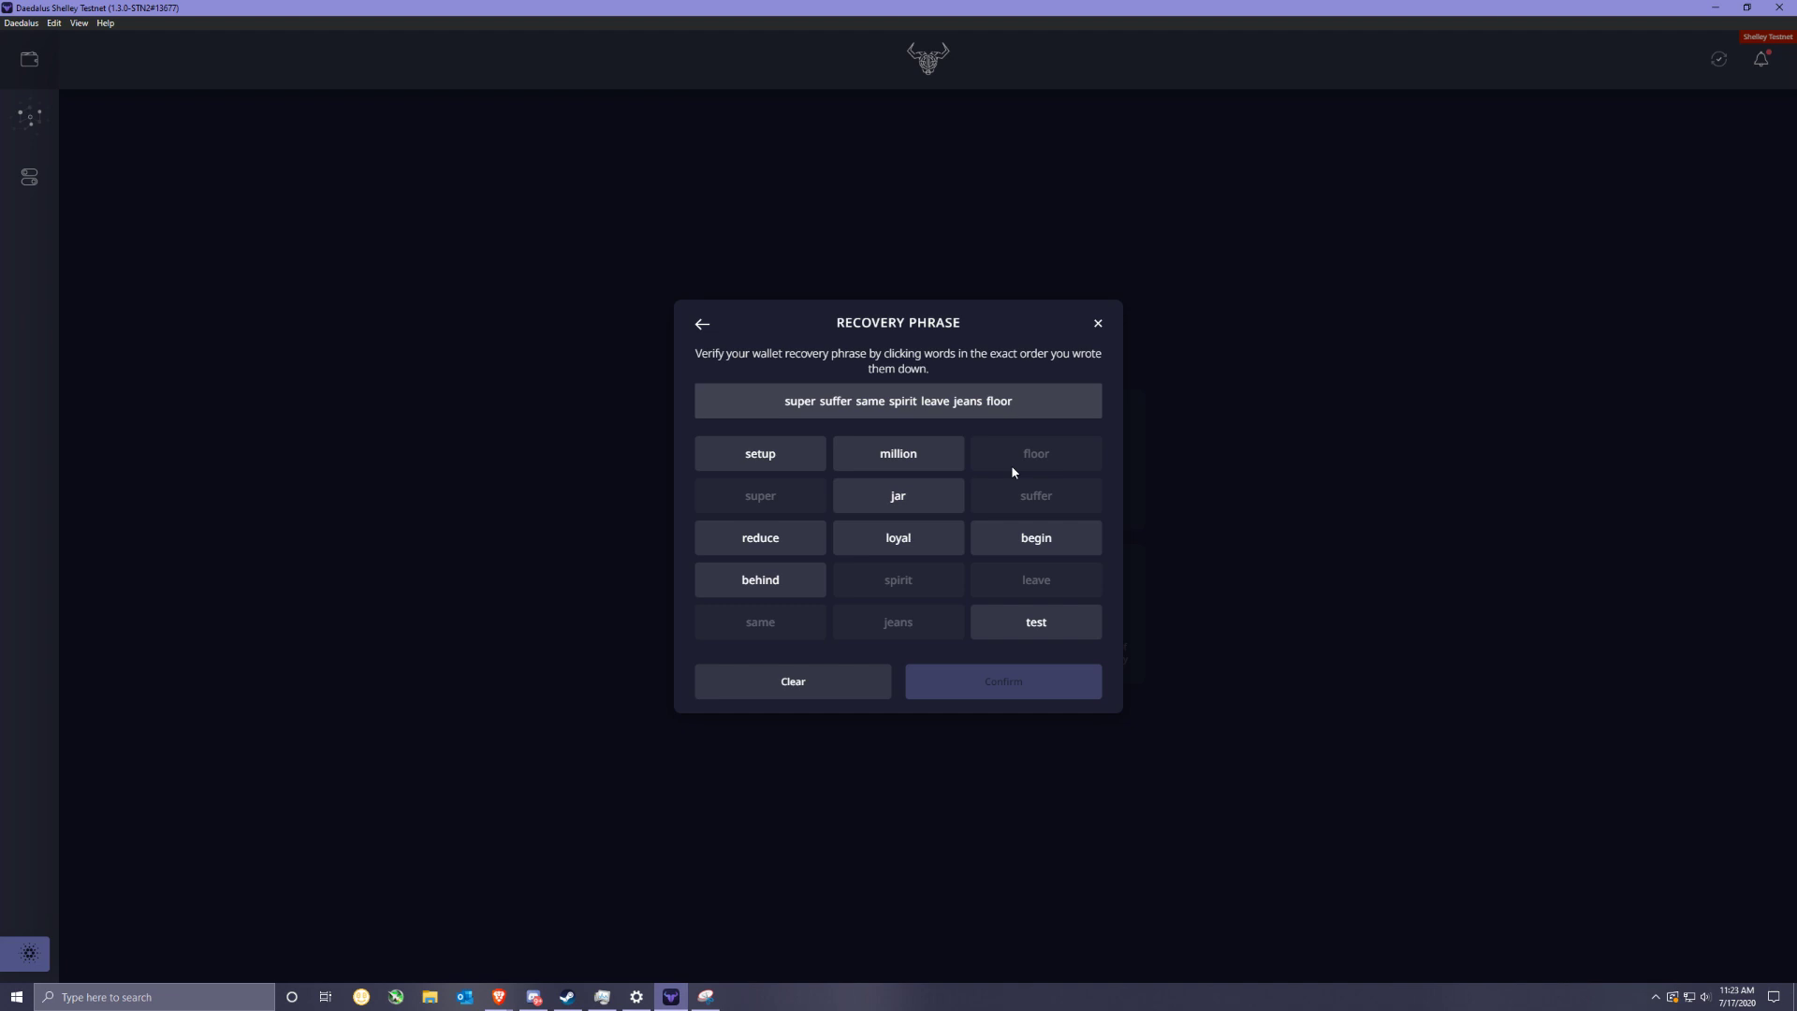
{"action": "left_click", "coordinate": [798, 468]}
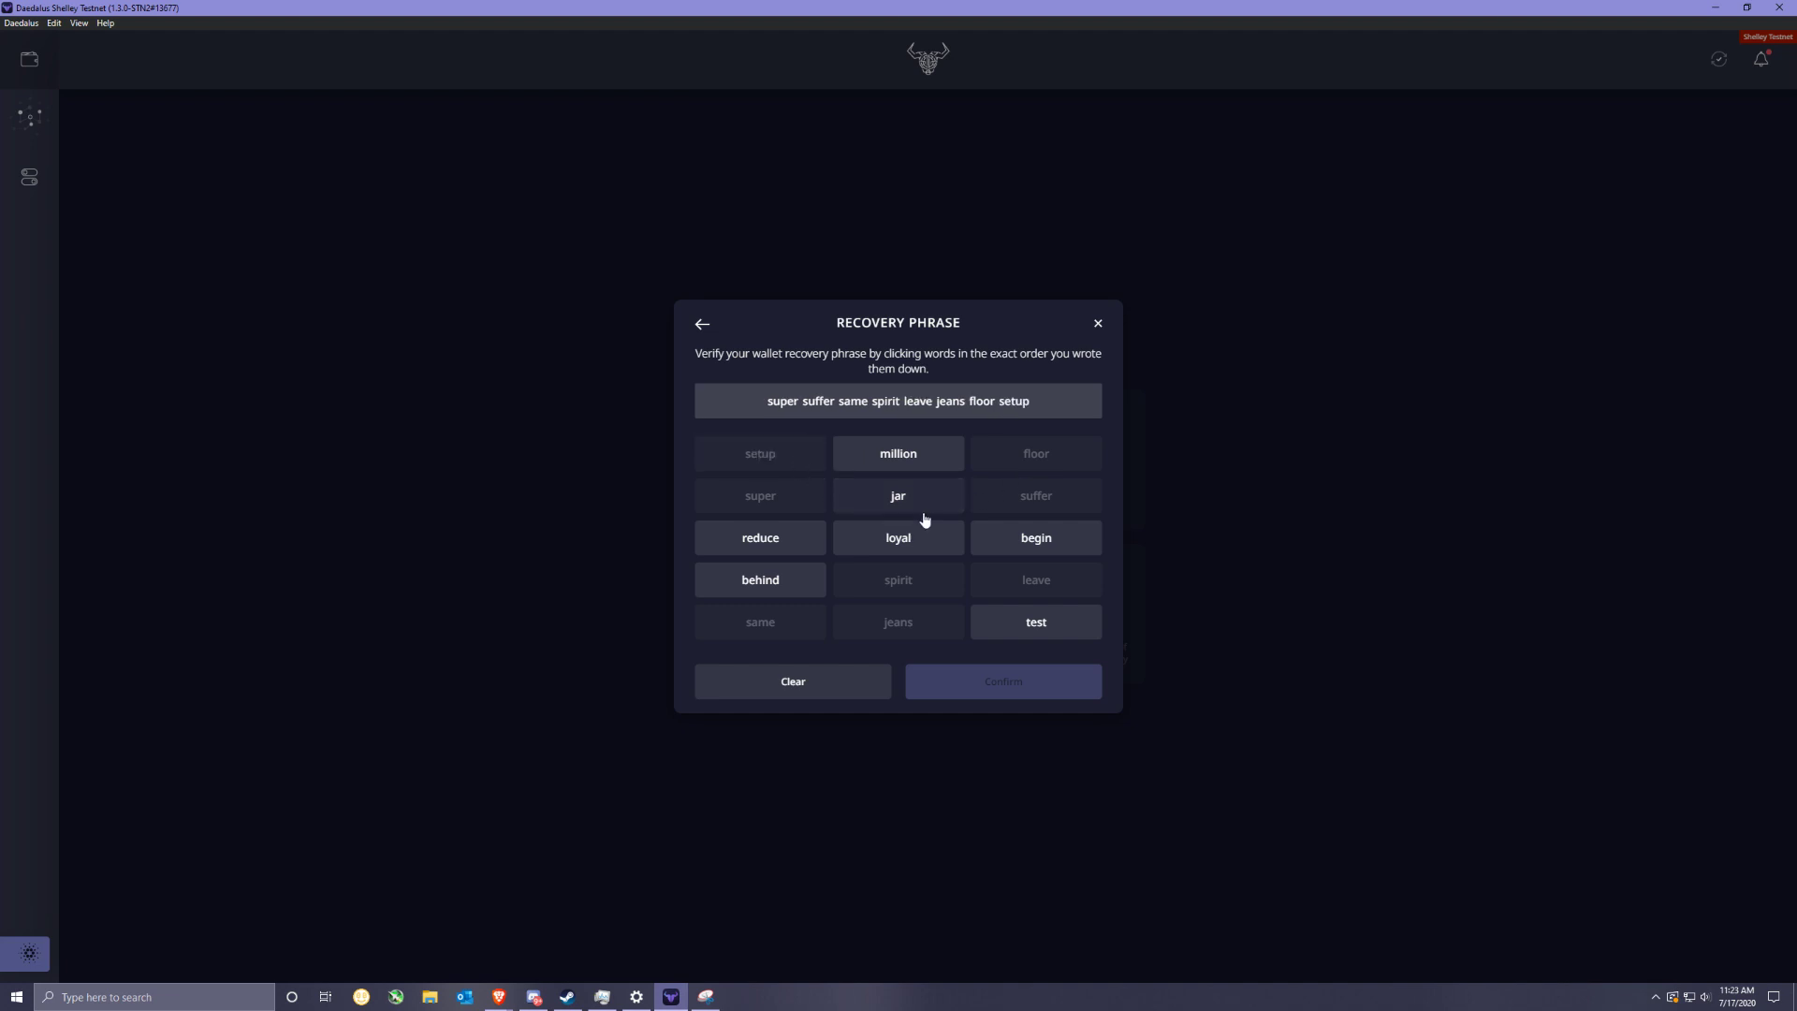
{"action": "left_click", "coordinate": [1054, 535]}
{"action": "left_click", "coordinate": [805, 548]}
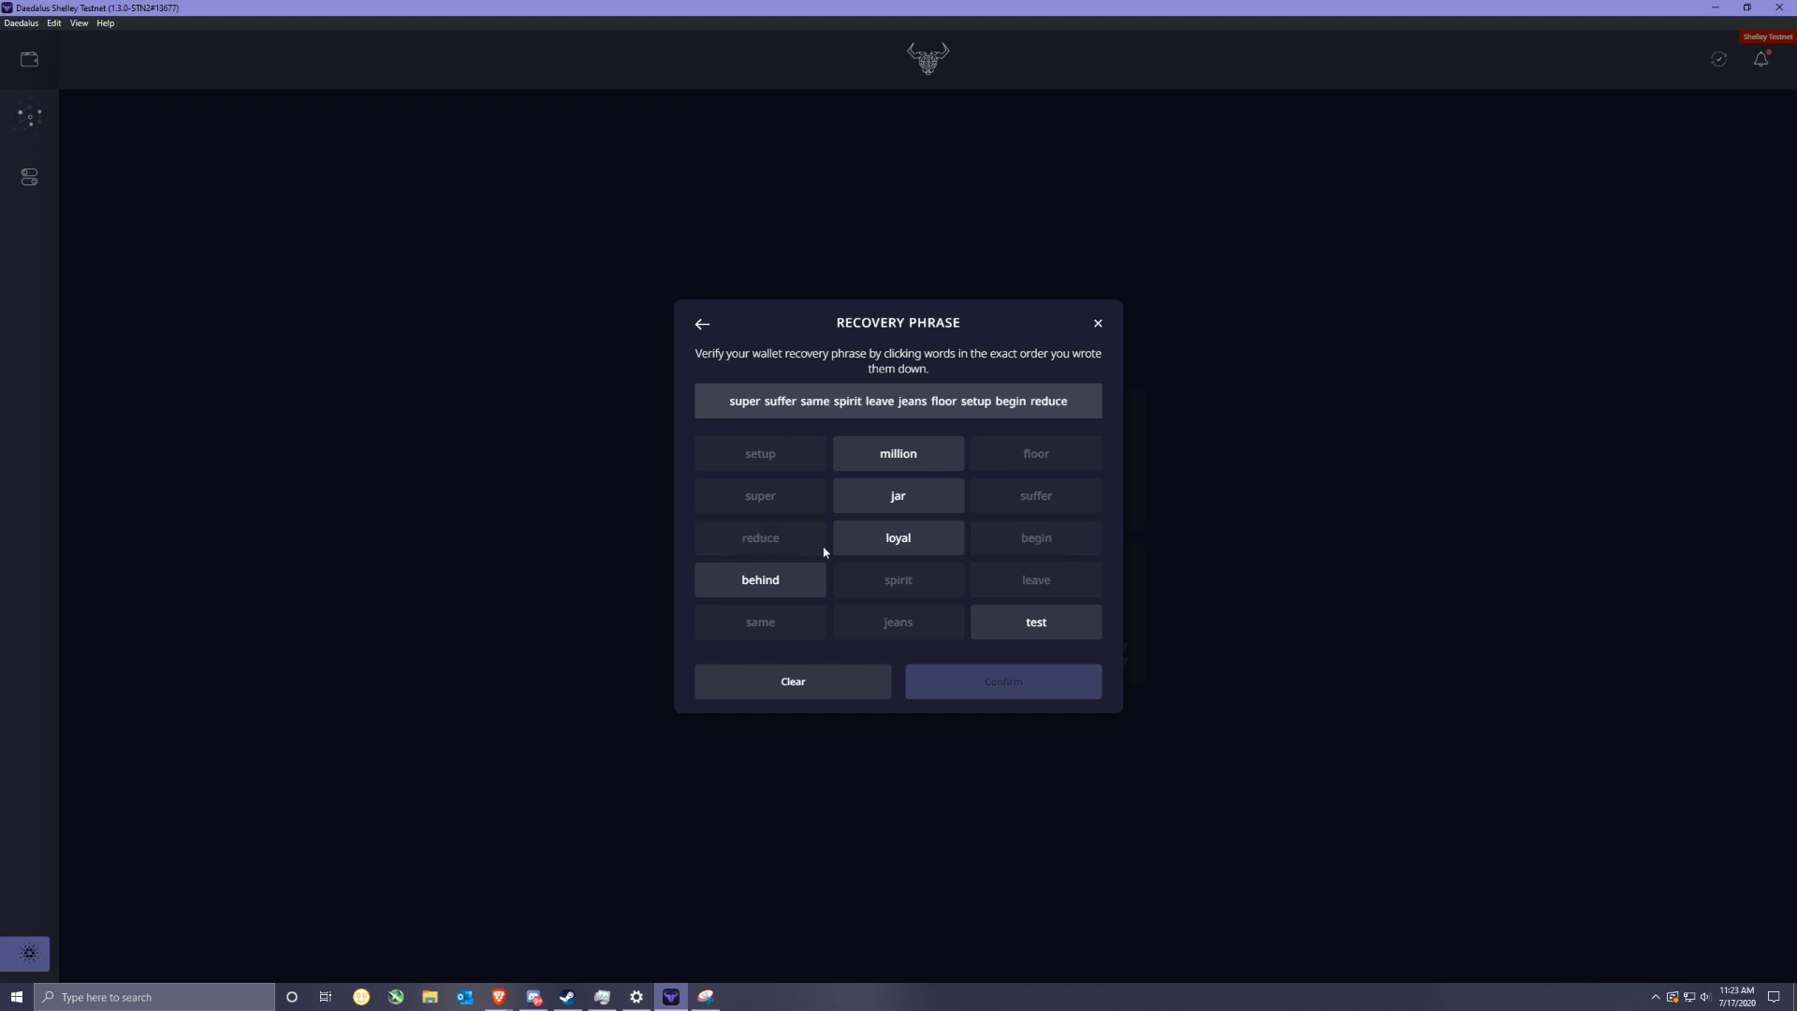
{"action": "left_click", "coordinate": [1003, 614]}
{"action": "left_click", "coordinate": [942, 506]}
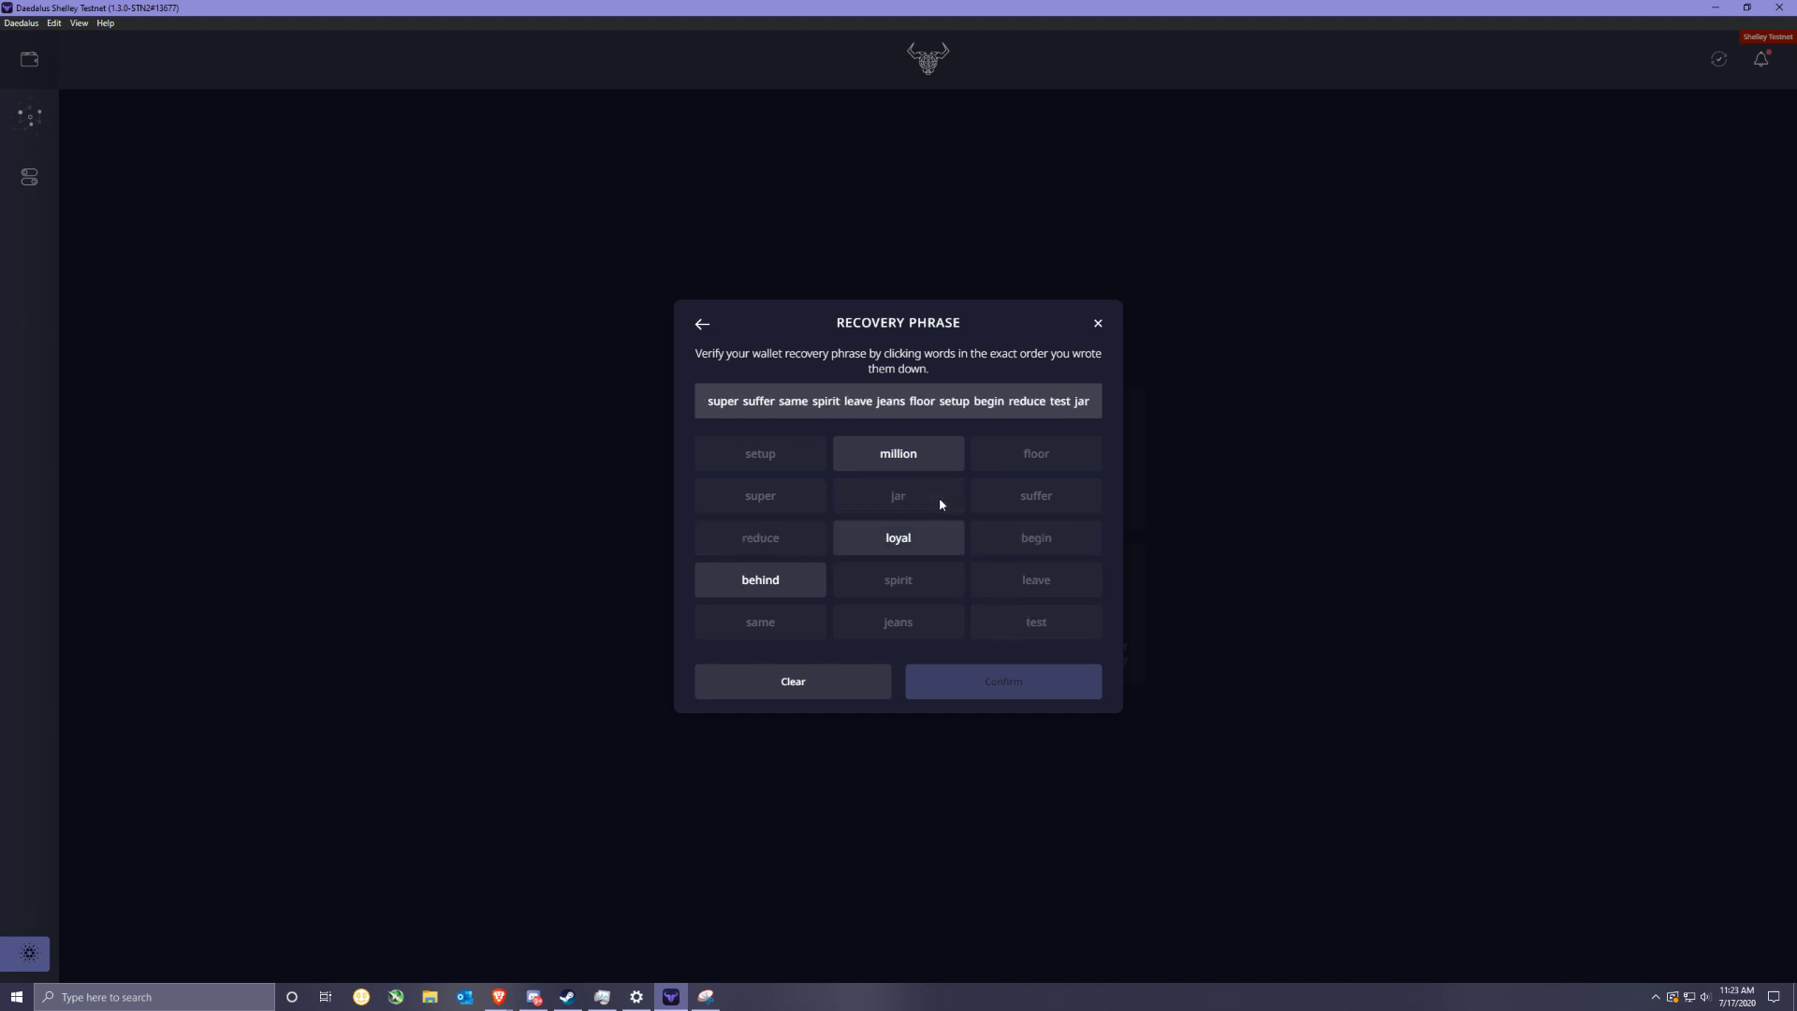
{"action": "left_click", "coordinate": [762, 585]}
{"action": "left_click", "coordinate": [905, 460]}
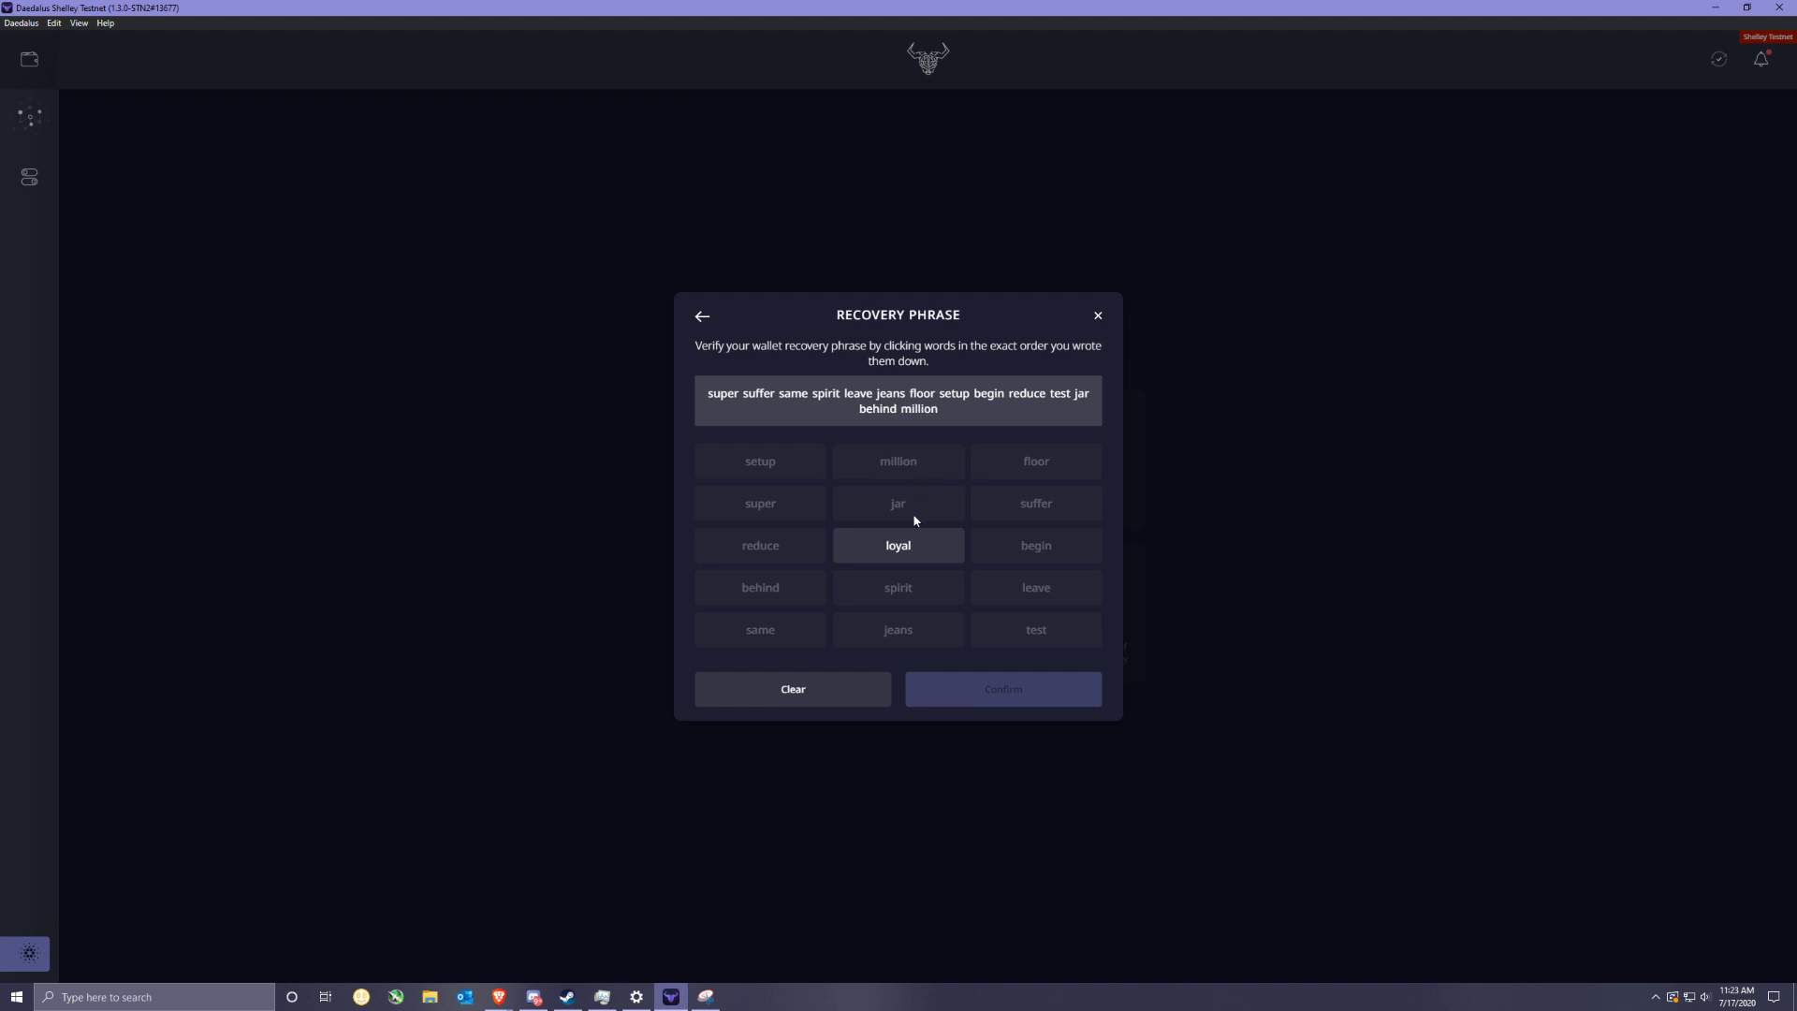
{"action": "left_click", "coordinate": [847, 545]}
Step: Accept both statements about safekeeping the recovery phrase and confirm the wallet's creation
{"action": "left_click", "coordinate": [768, 498]}
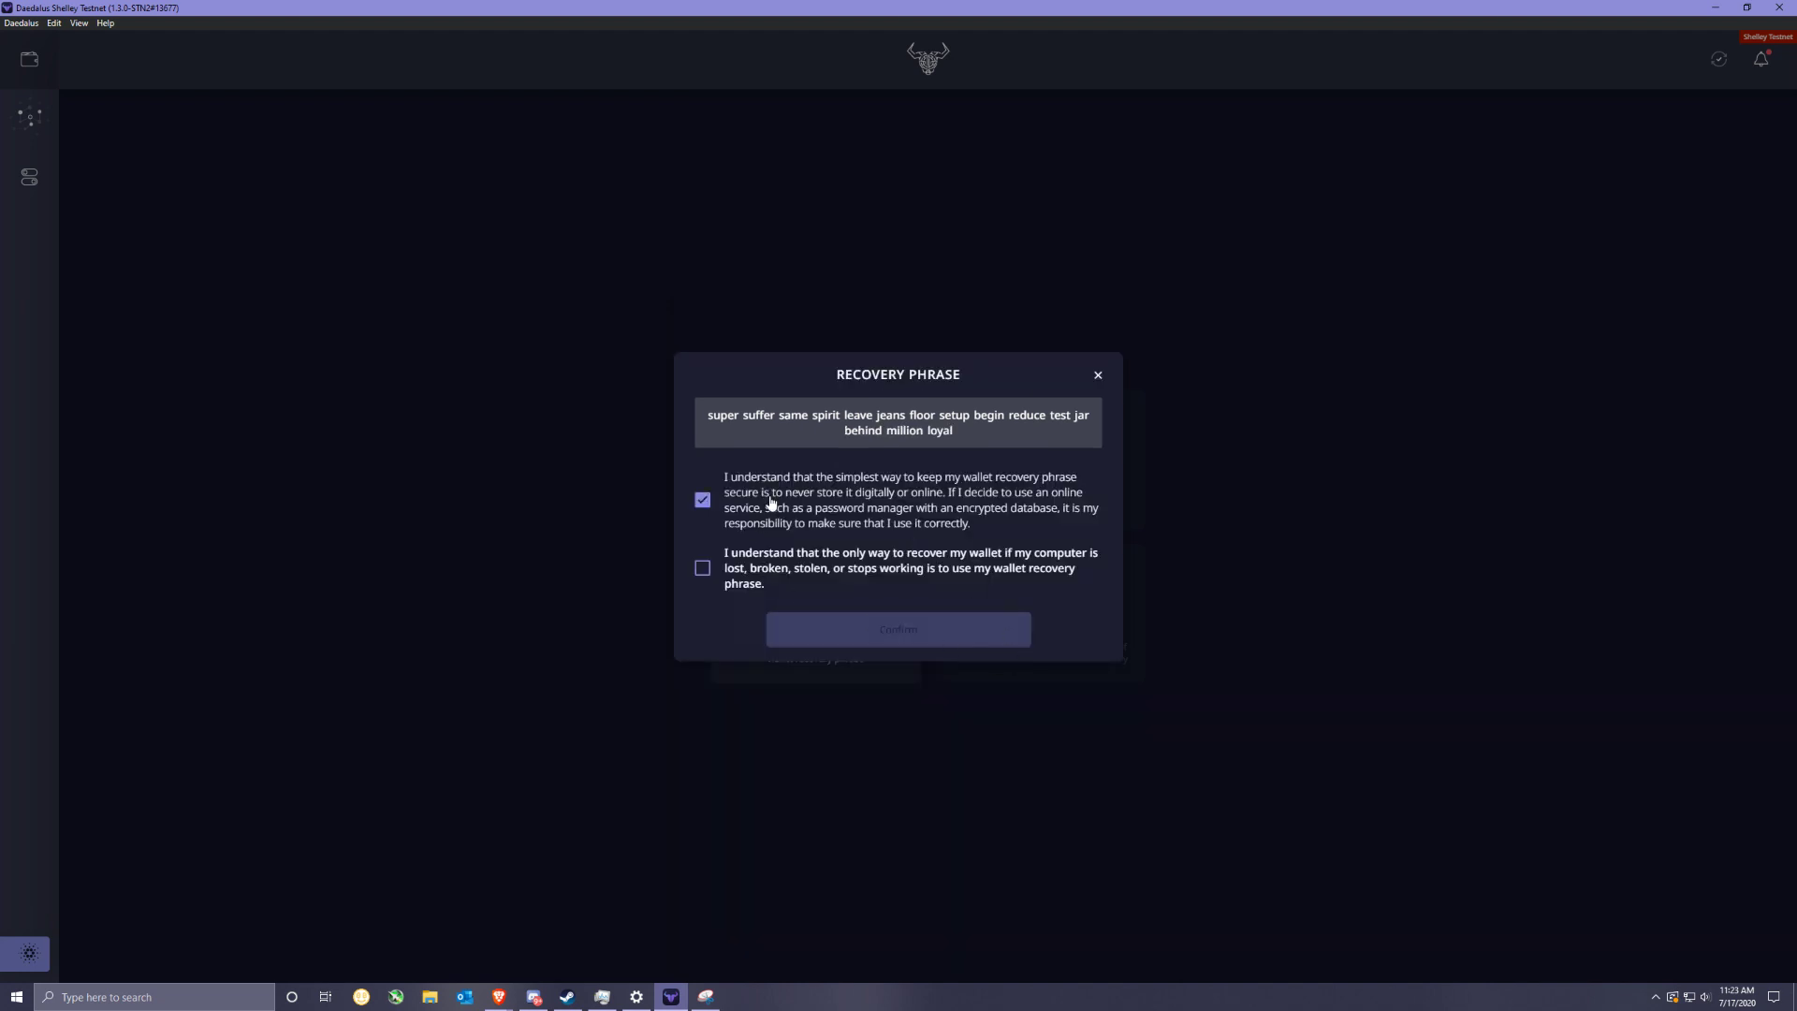
{"action": "left_click", "coordinate": [790, 571]}
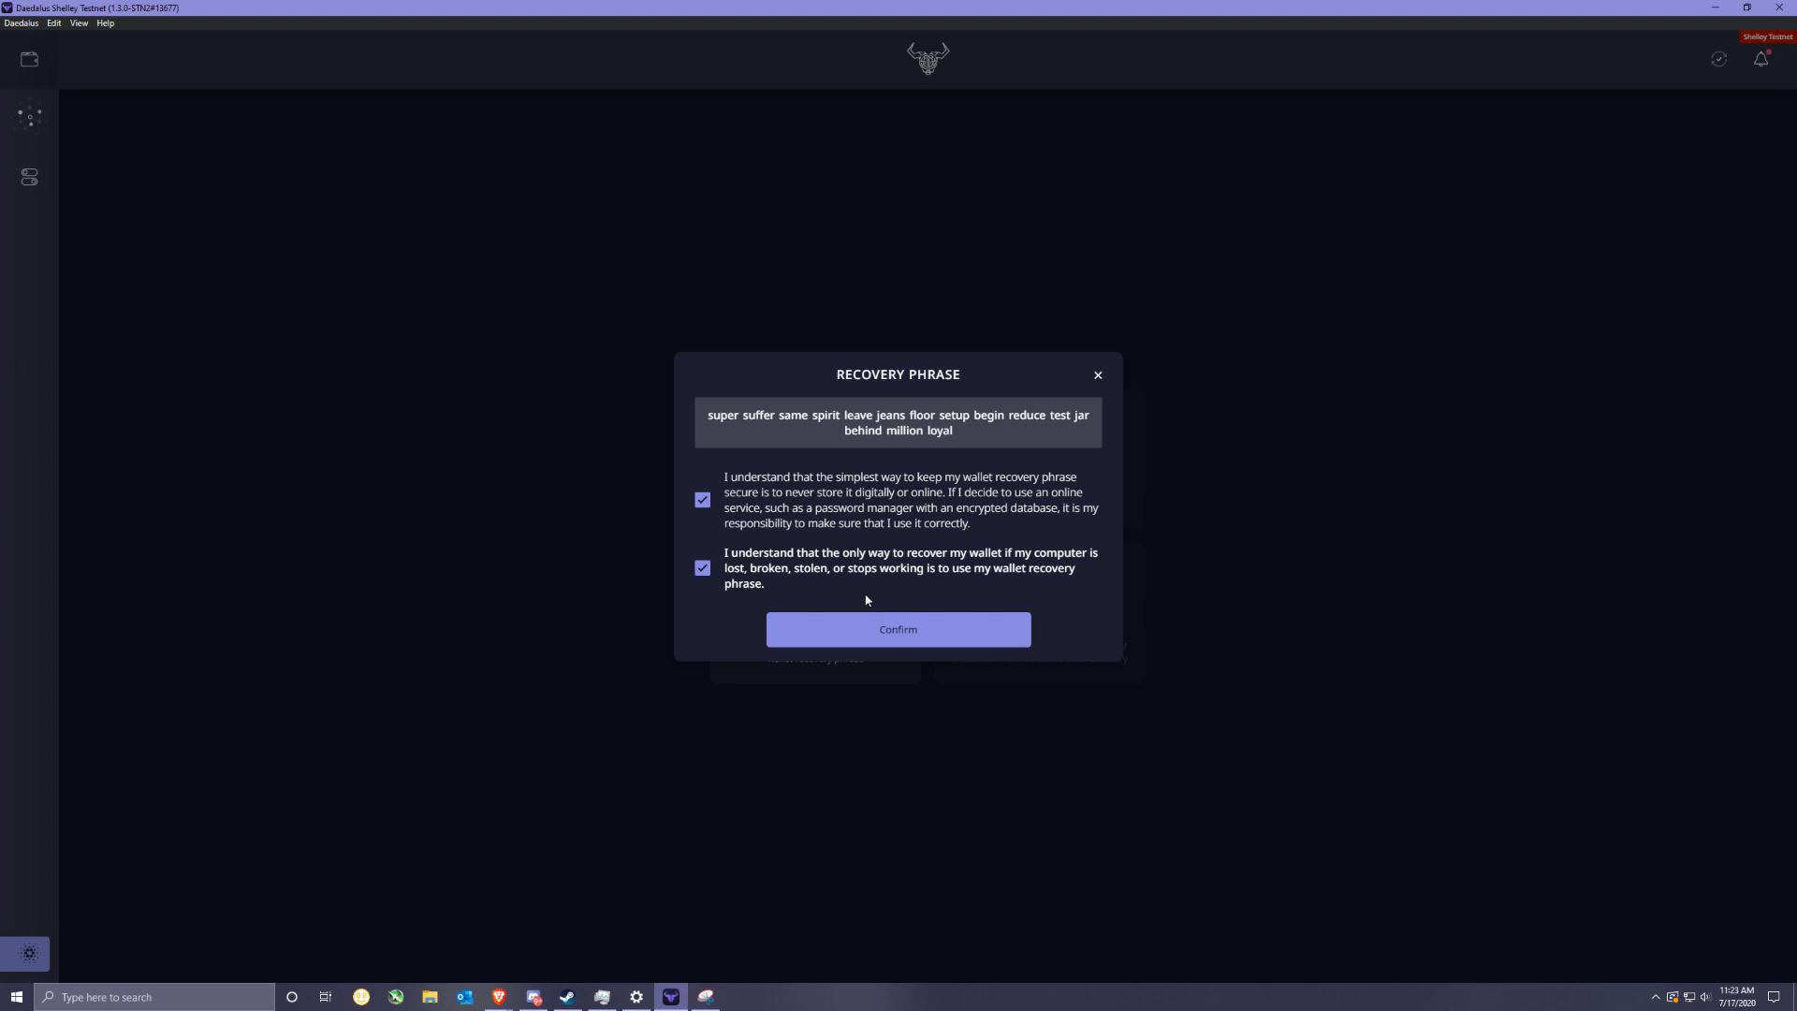
{"action": "left_click", "coordinate": [903, 627]}
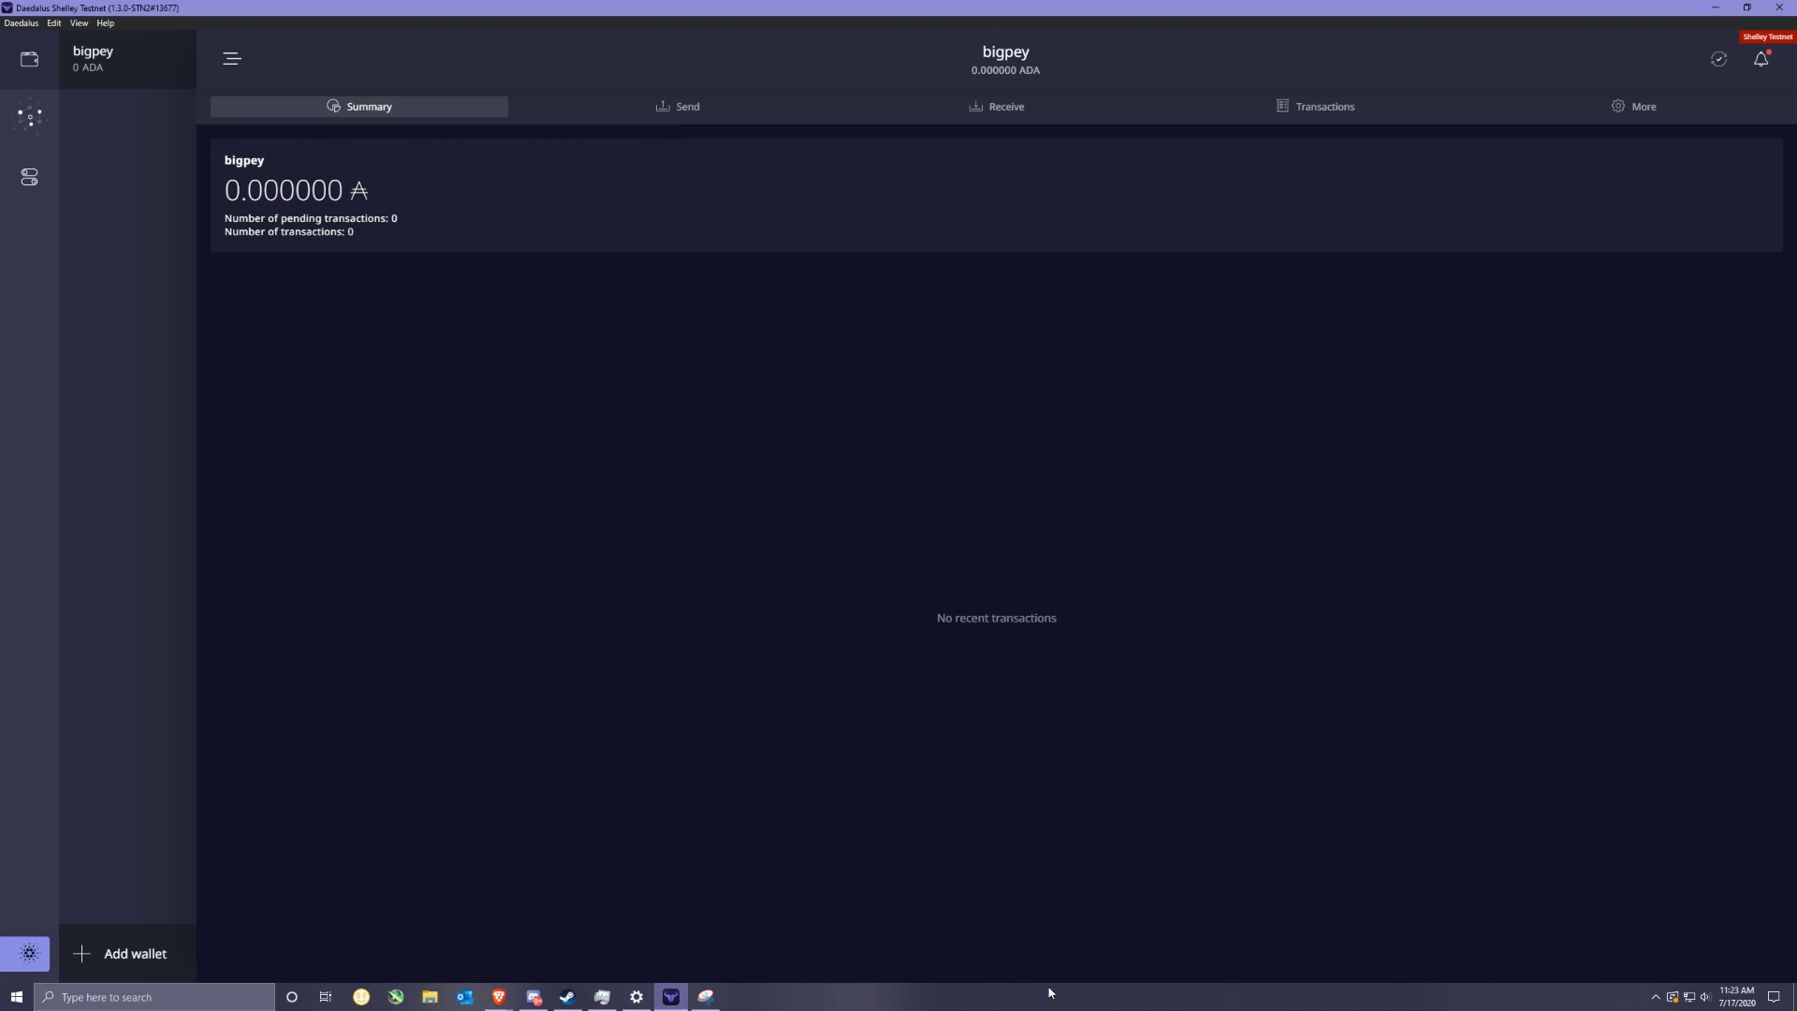
{"action": "left_click", "coordinate": [499, 997]}
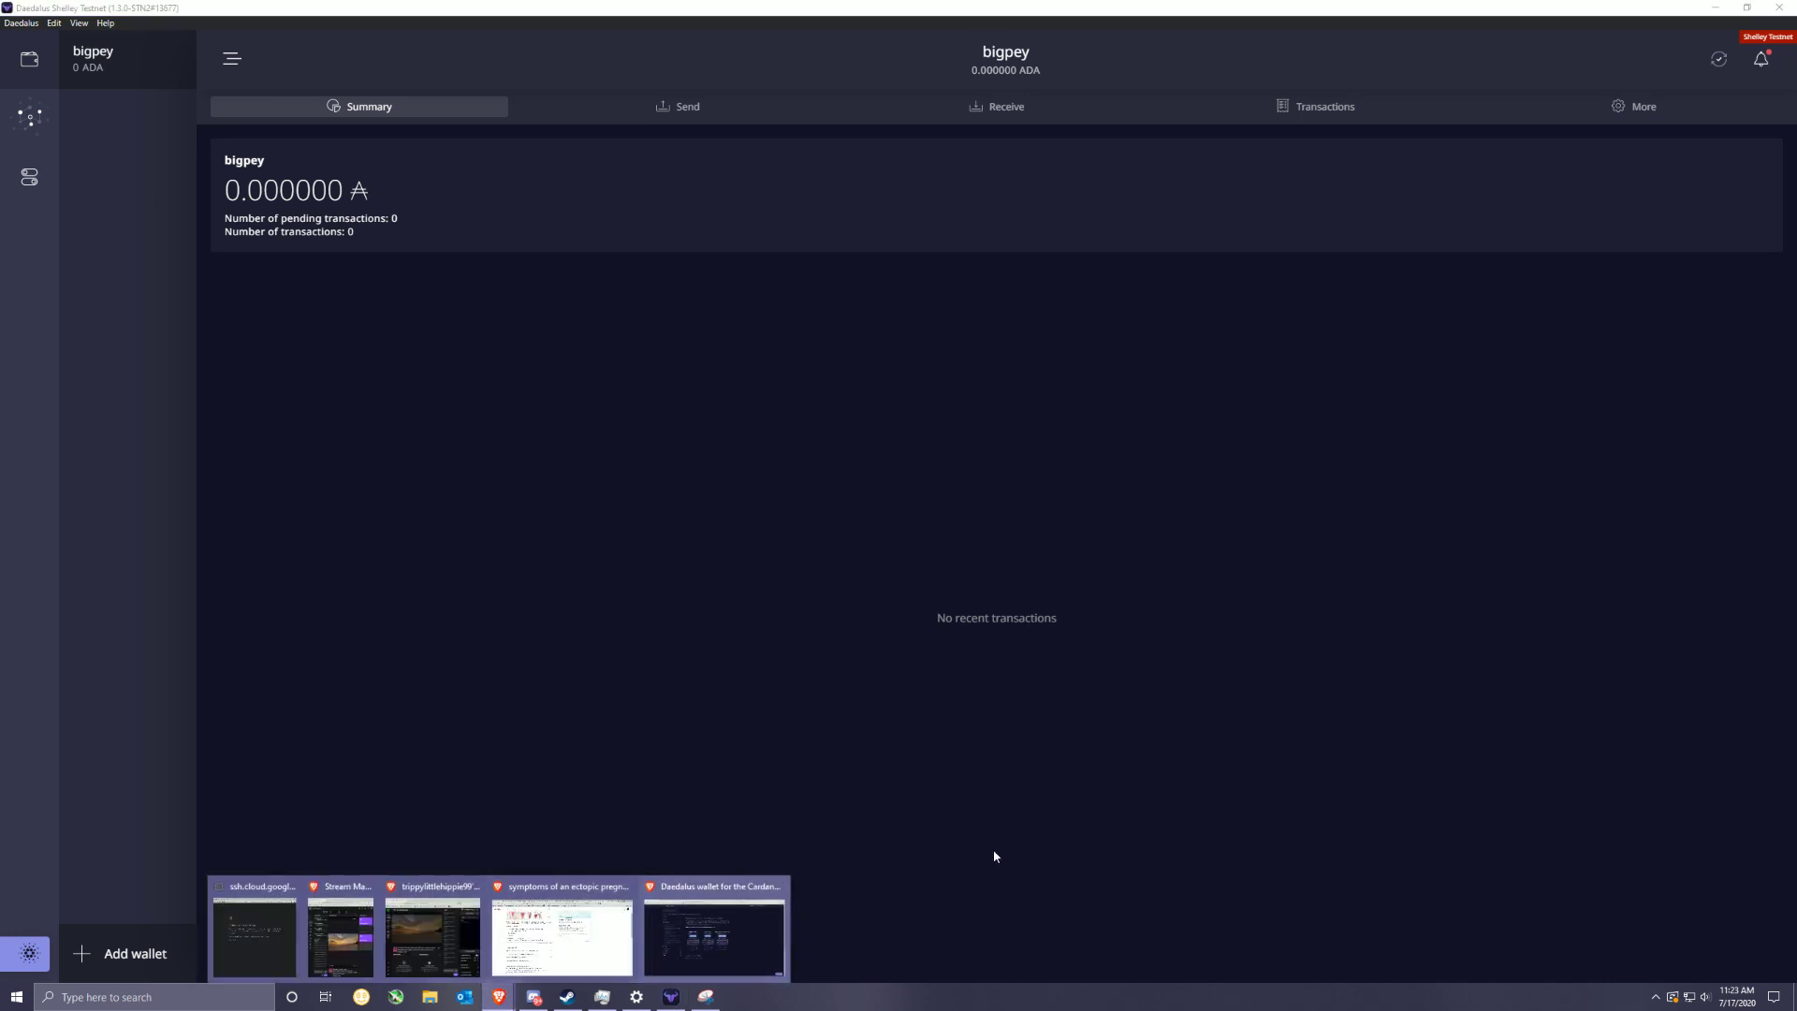
{"action": "left_click", "coordinate": [709, 952]}
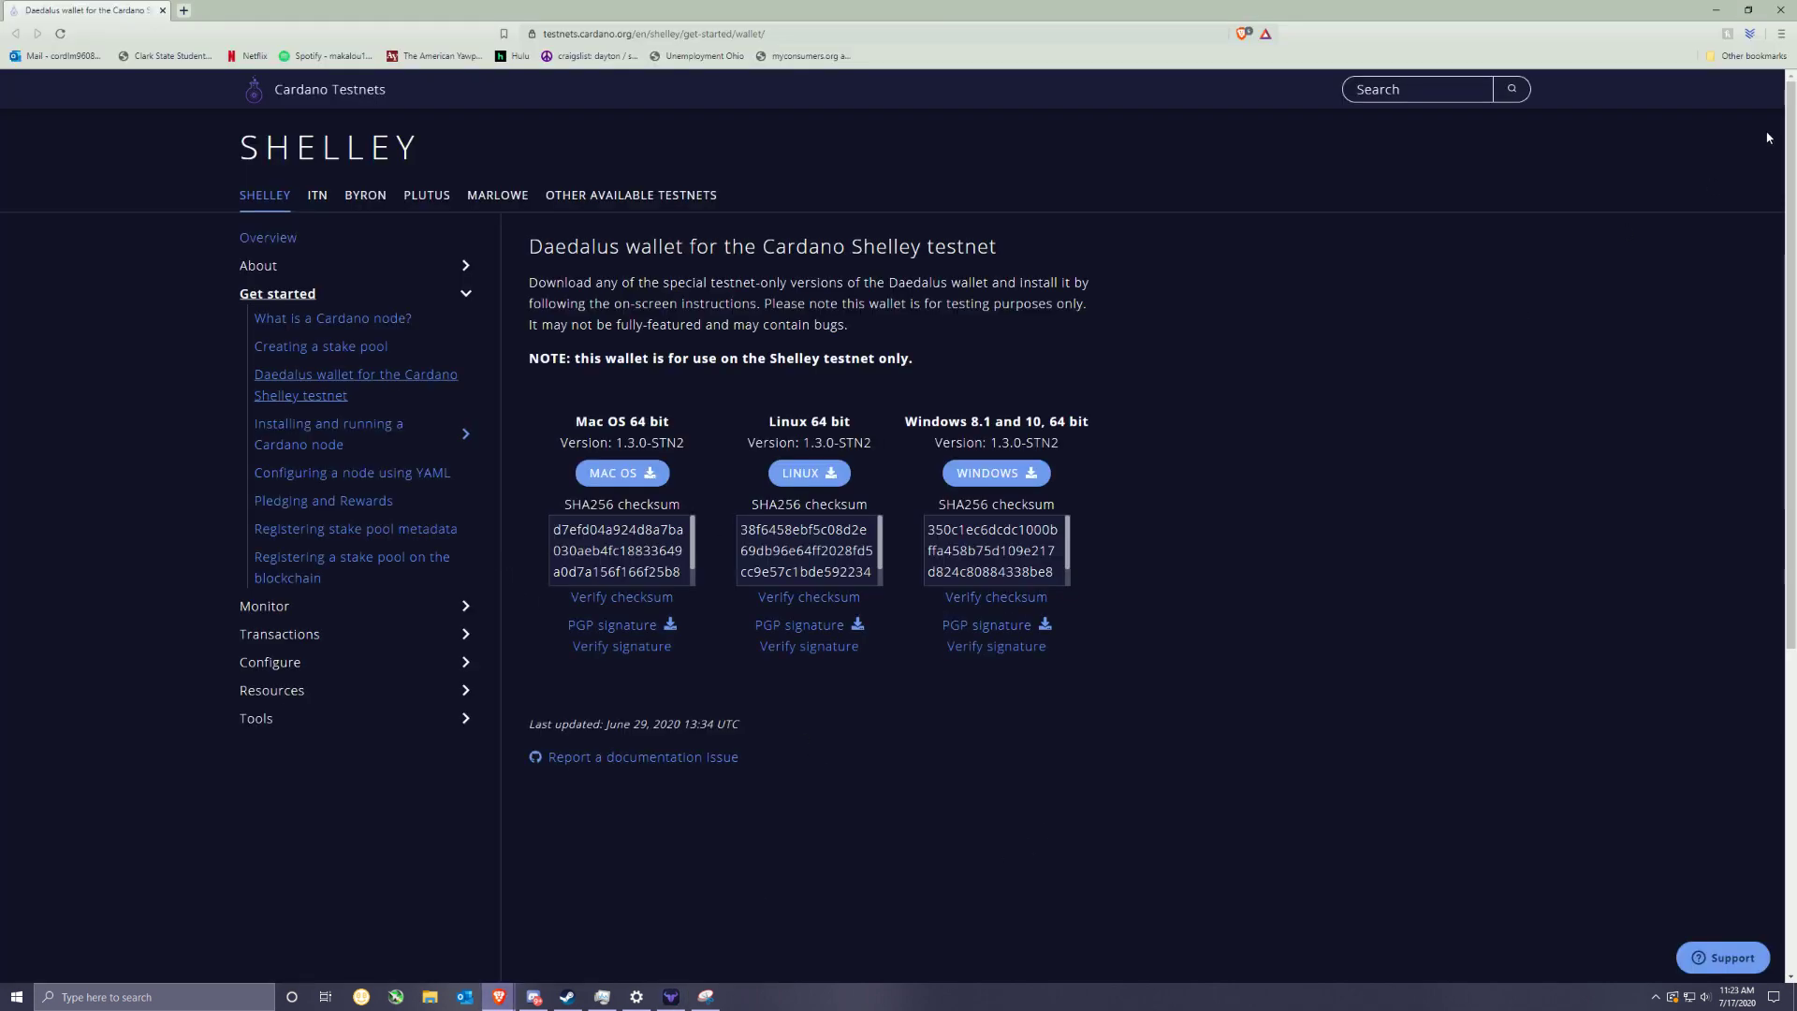
{"action": "left_click", "coordinate": [1717, 11]}
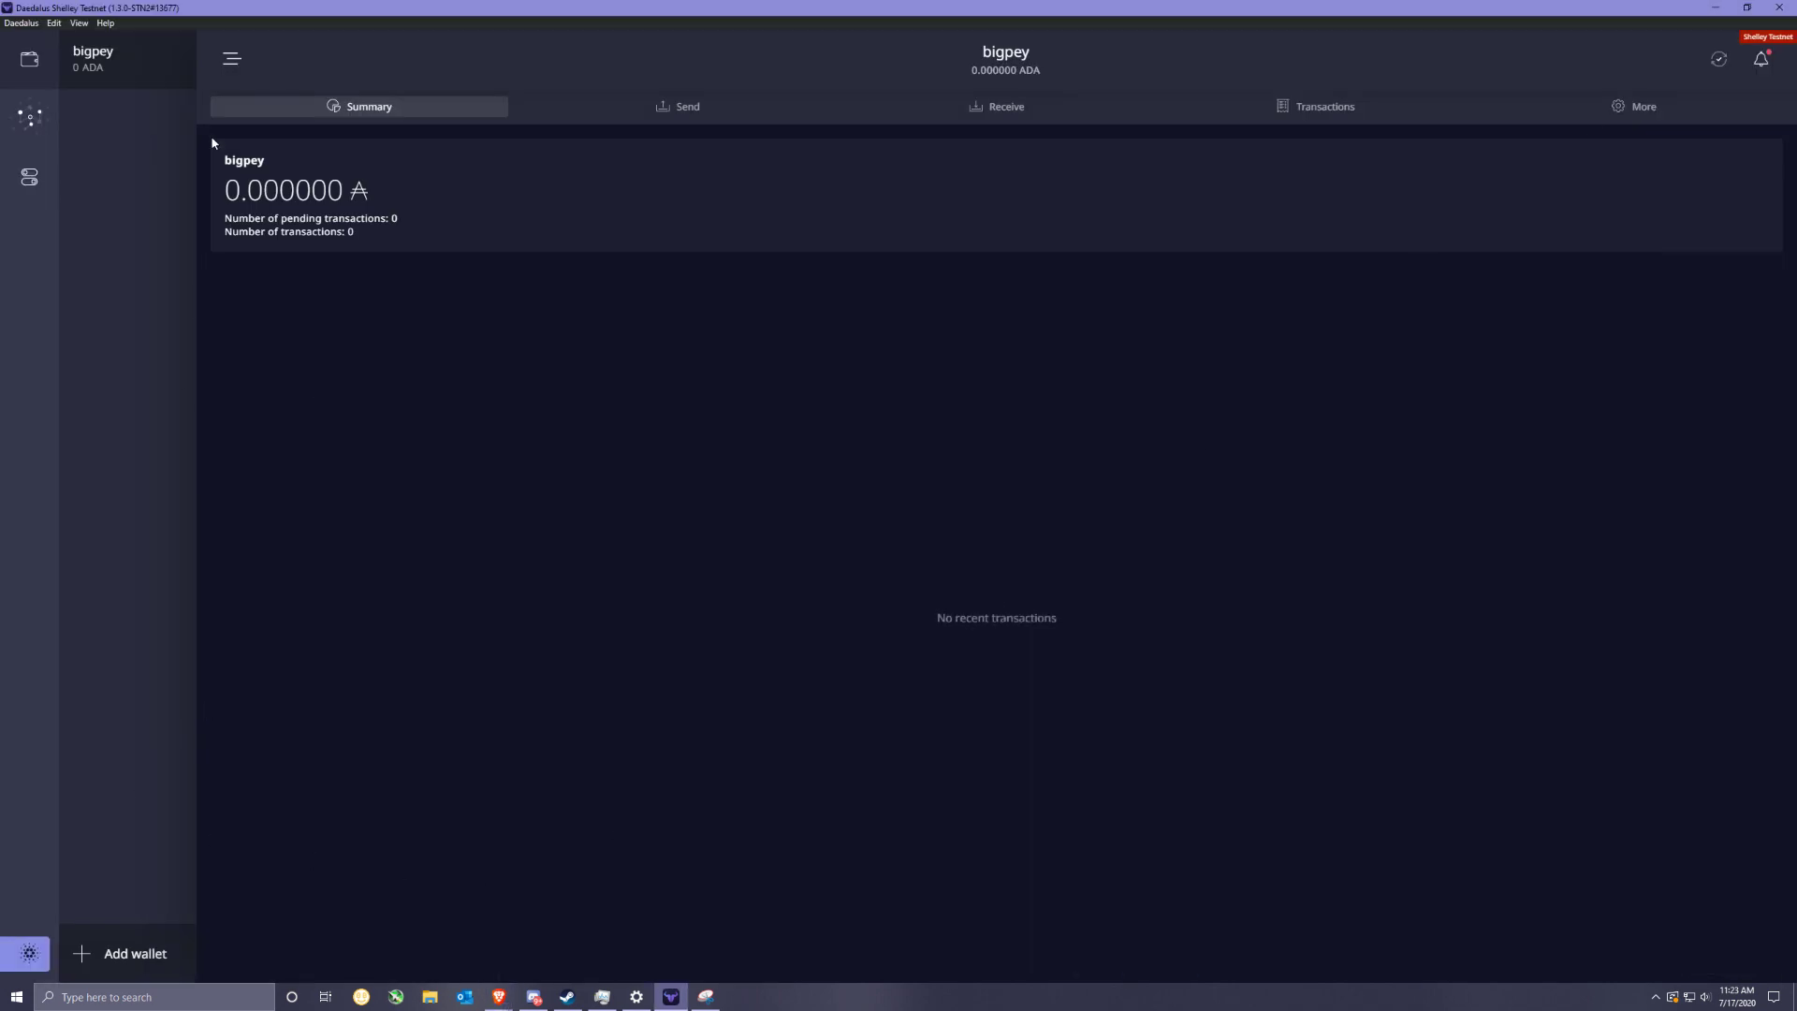
Step: Show the new wallet's receiving addresses and copy the first address in the list
{"action": "left_click", "coordinate": [997, 108]}
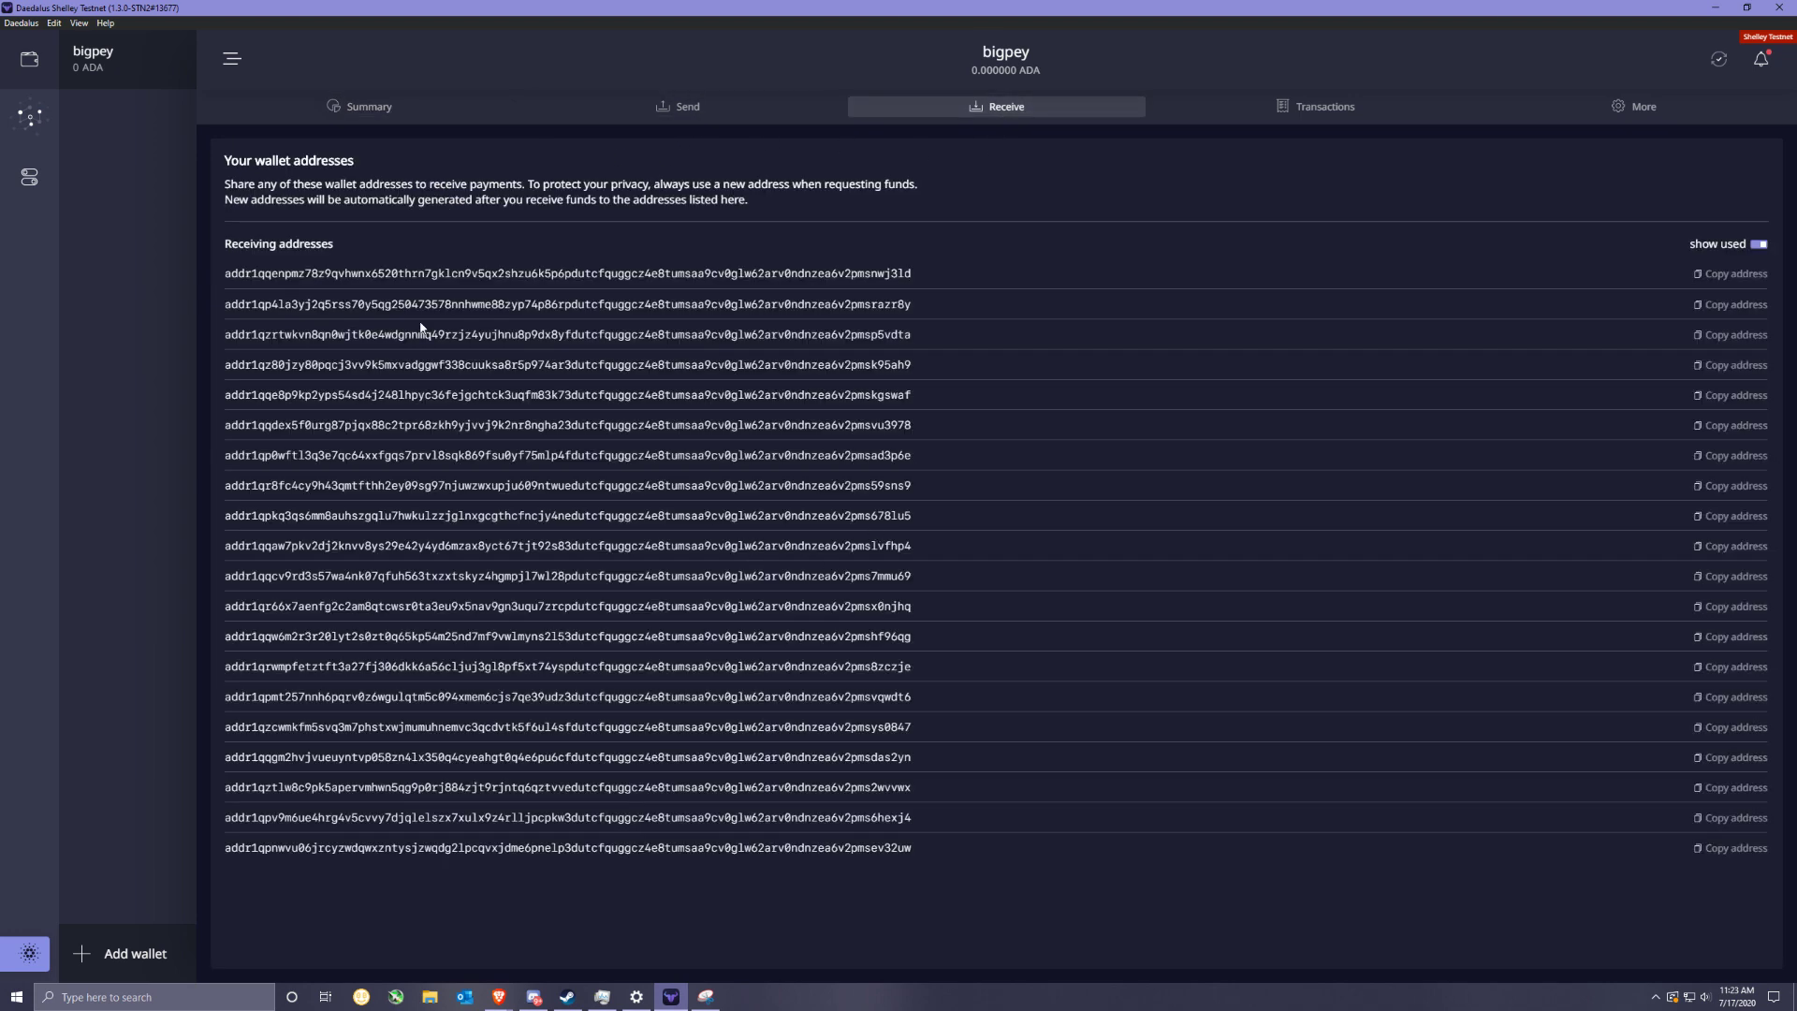
{"action": "left_click", "coordinate": [1712, 281]}
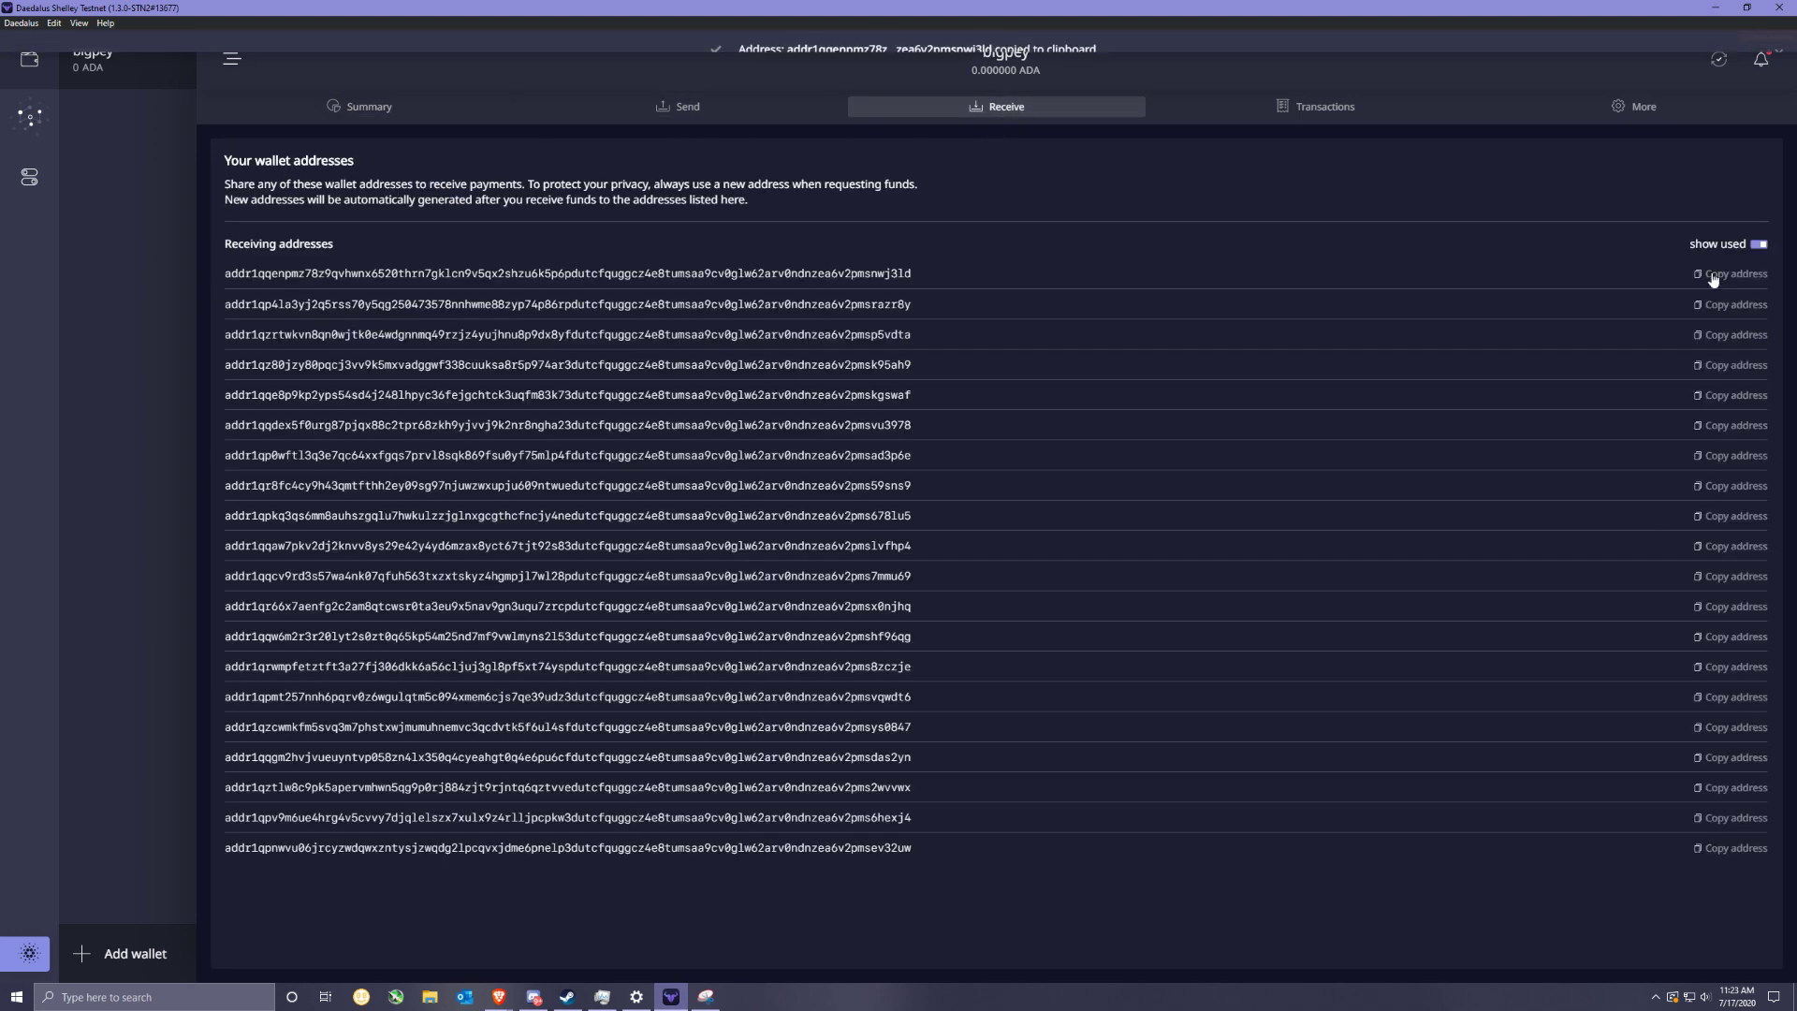
Step: Switch to the Cardano Testnets site in the browser and open the Shelley faucet page
{"action": "mouse_move", "coordinate": [499, 997]}
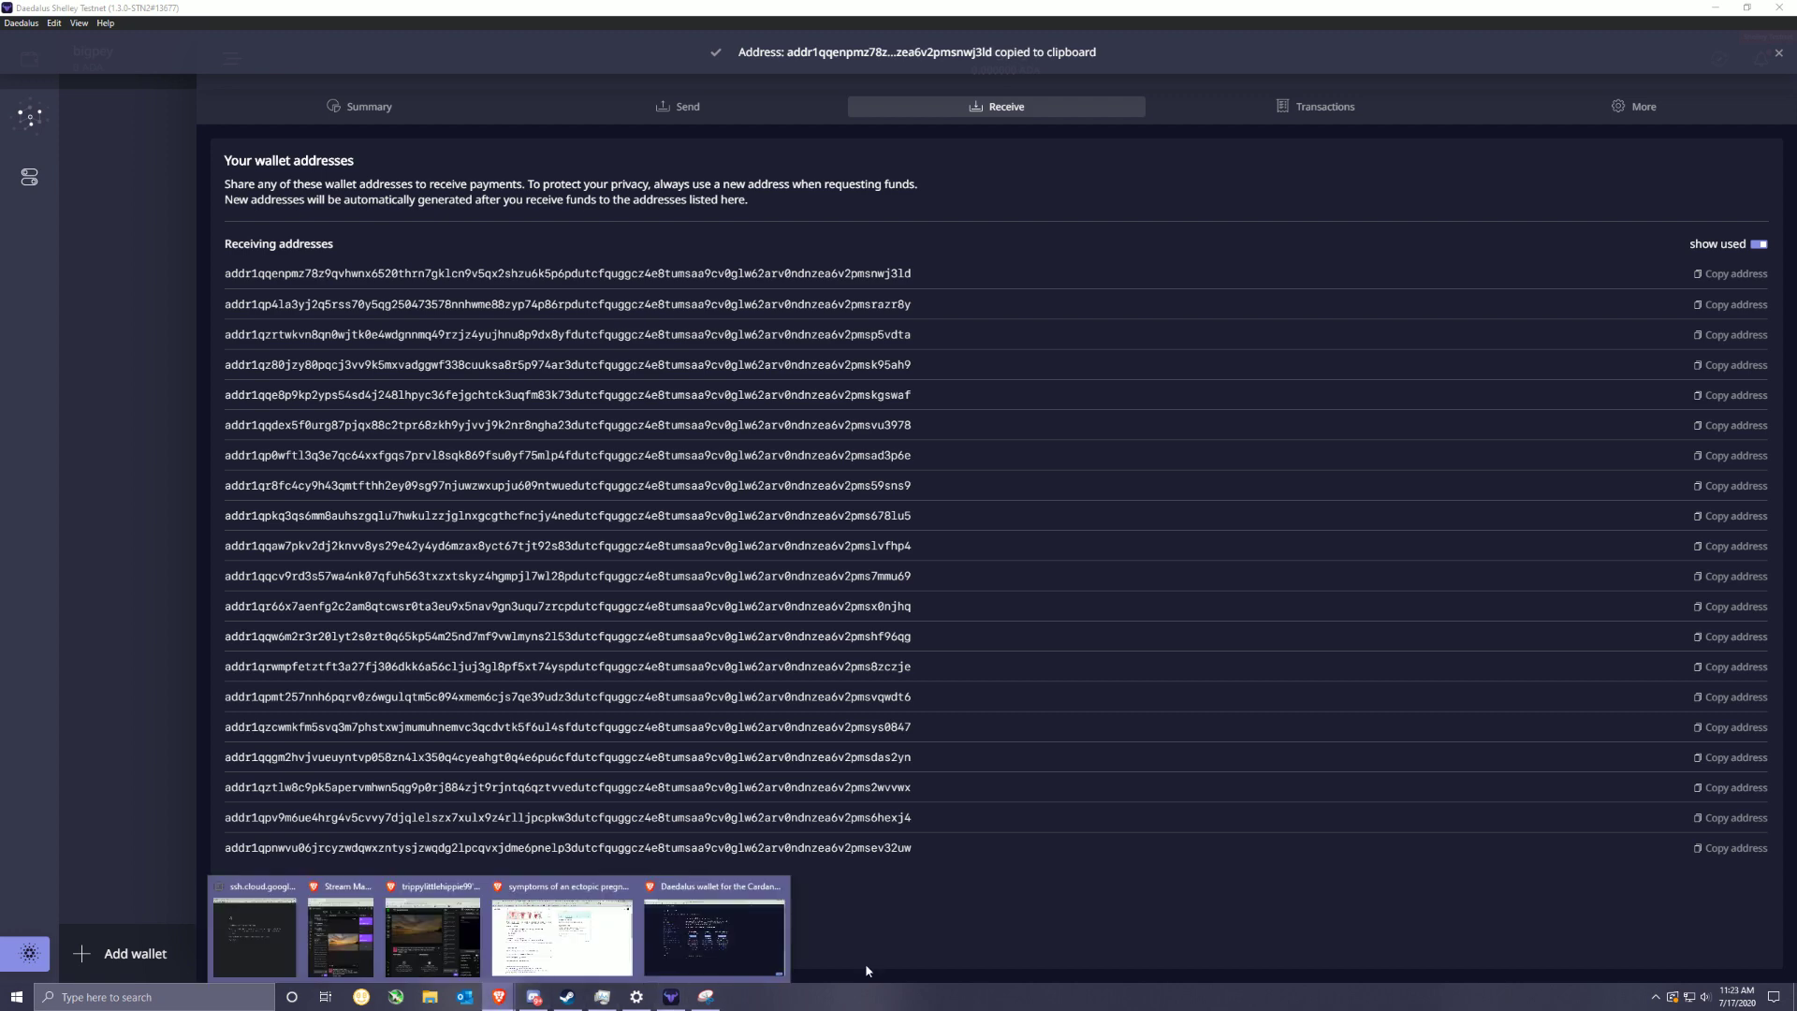
{"action": "left_click", "coordinate": [714, 926]}
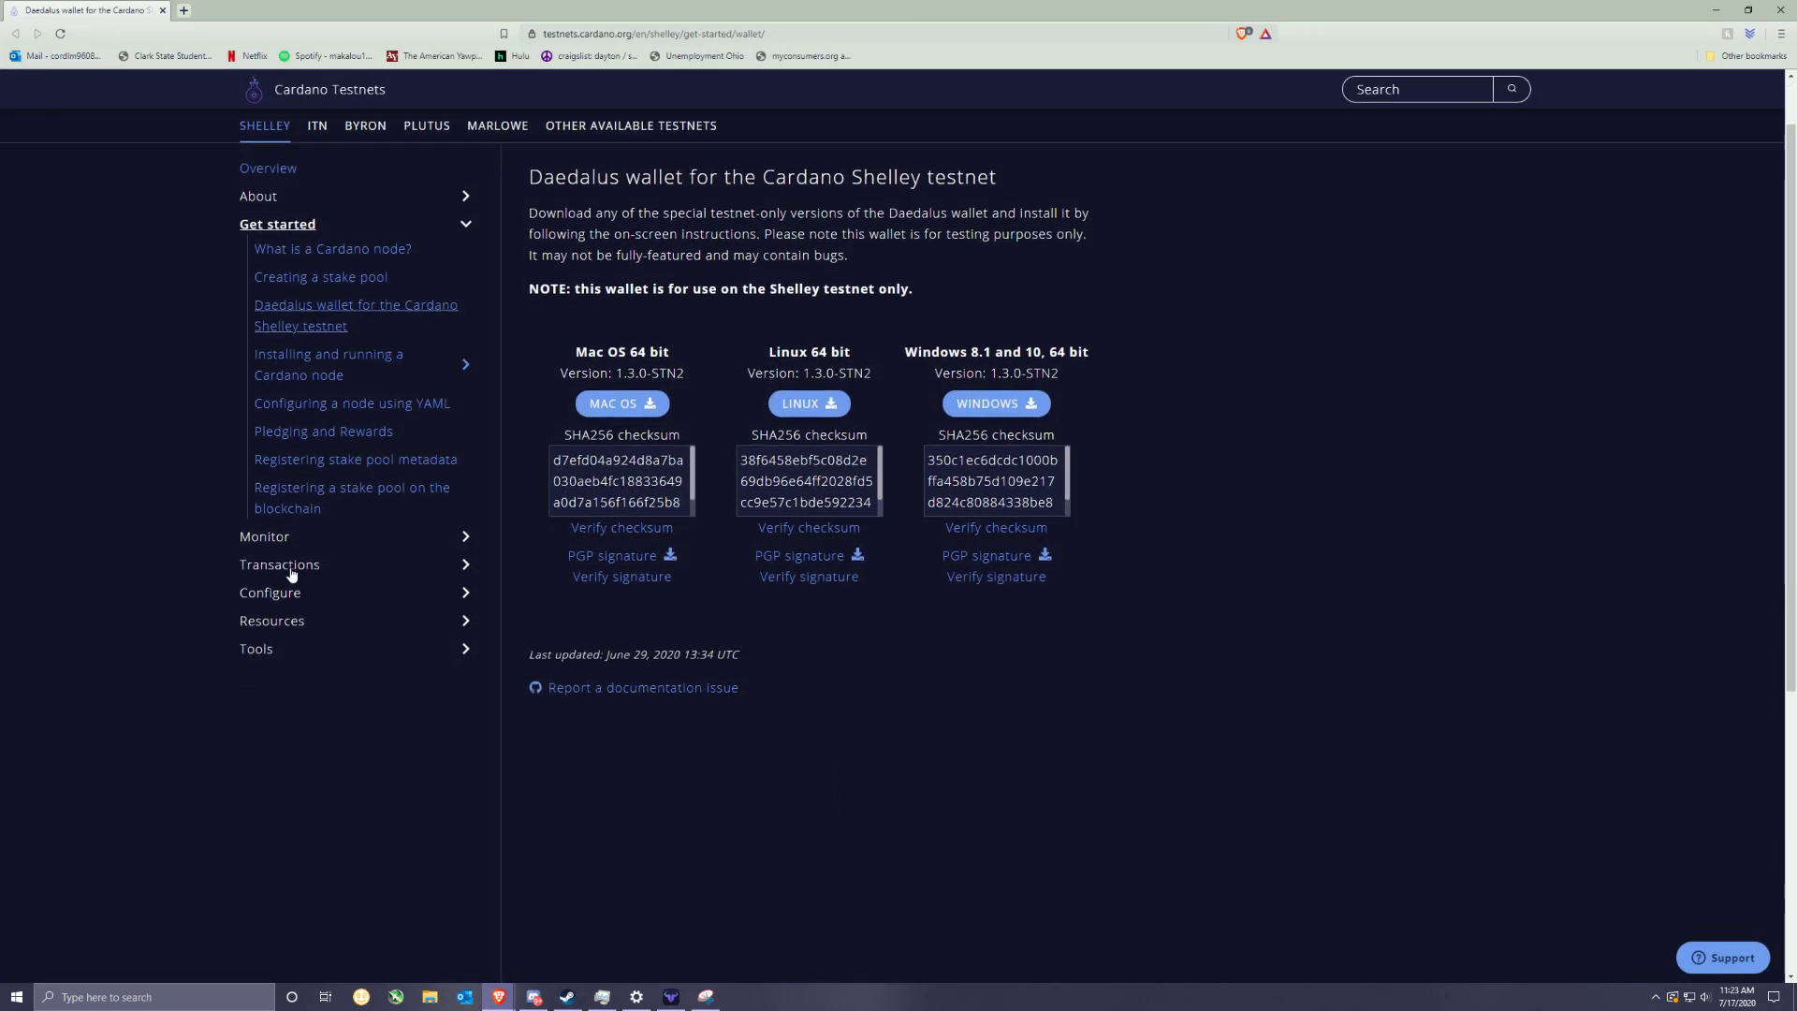
{"action": "left_click", "coordinate": [284, 650]}
{"action": "scroll", "coordinate": [534, 672], "scroll_direction": "down", "scroll_amount": 1}
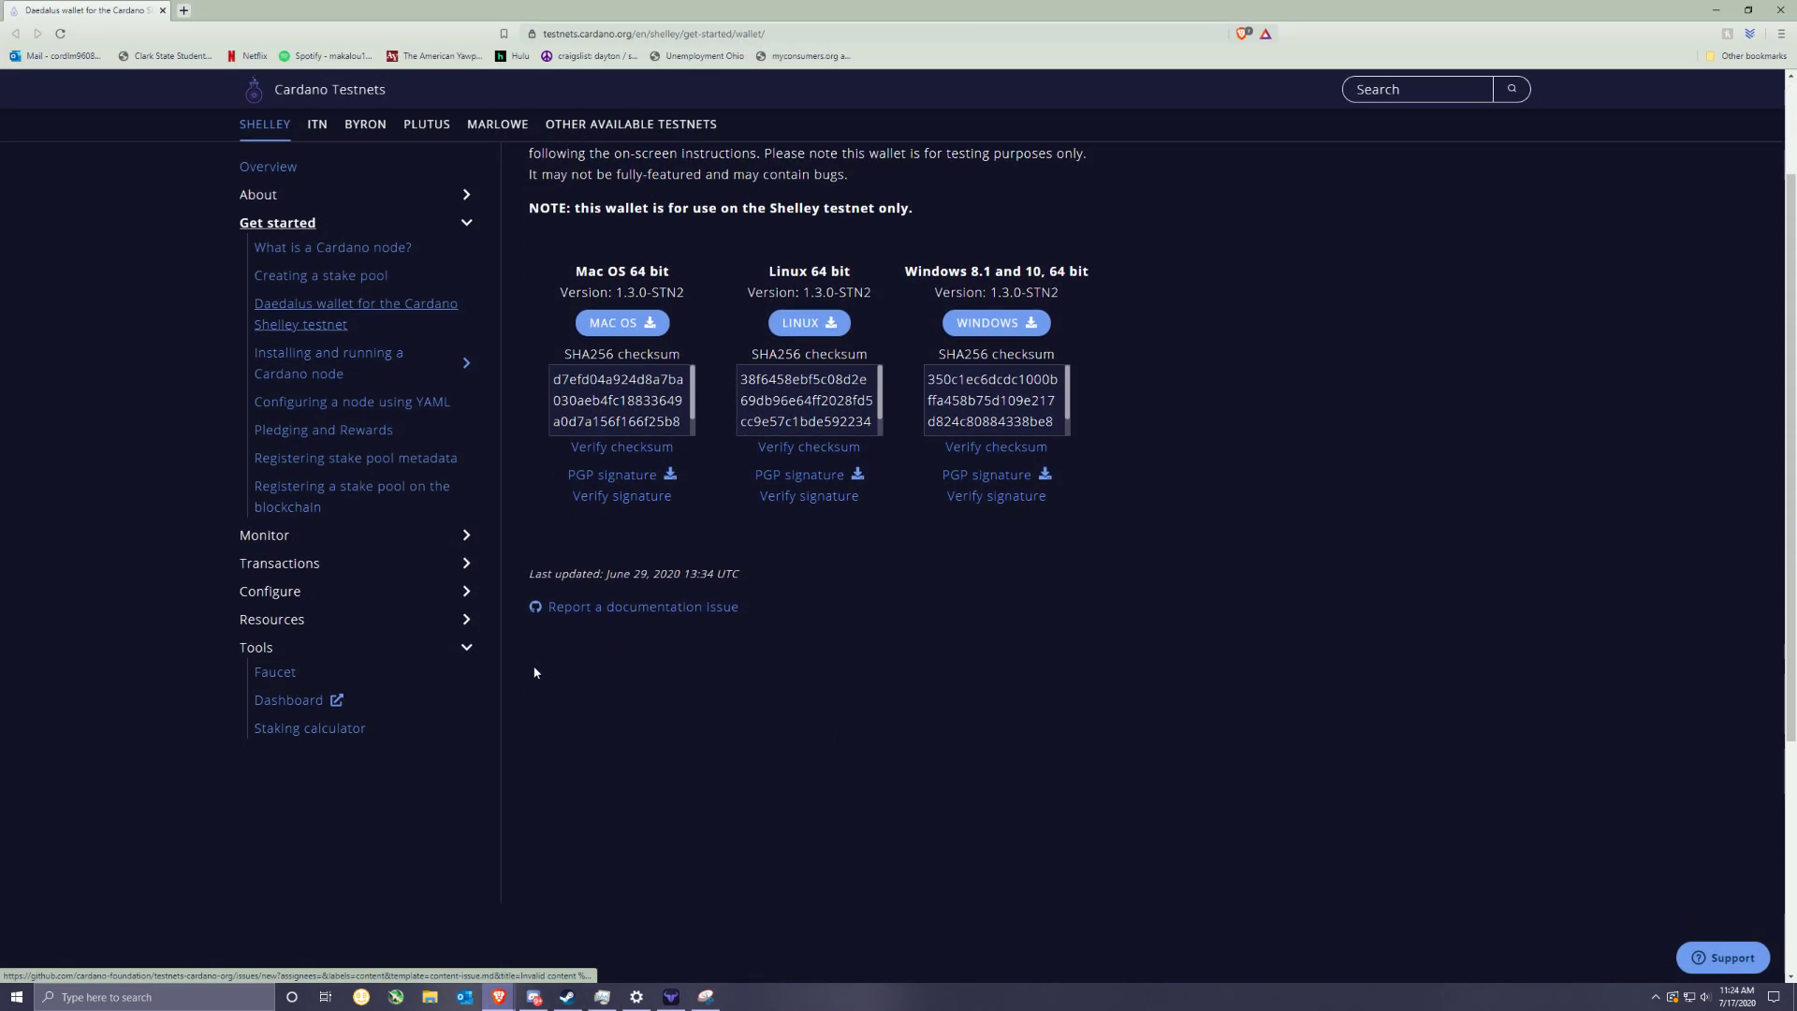
{"action": "left_click", "coordinate": [276, 673]}
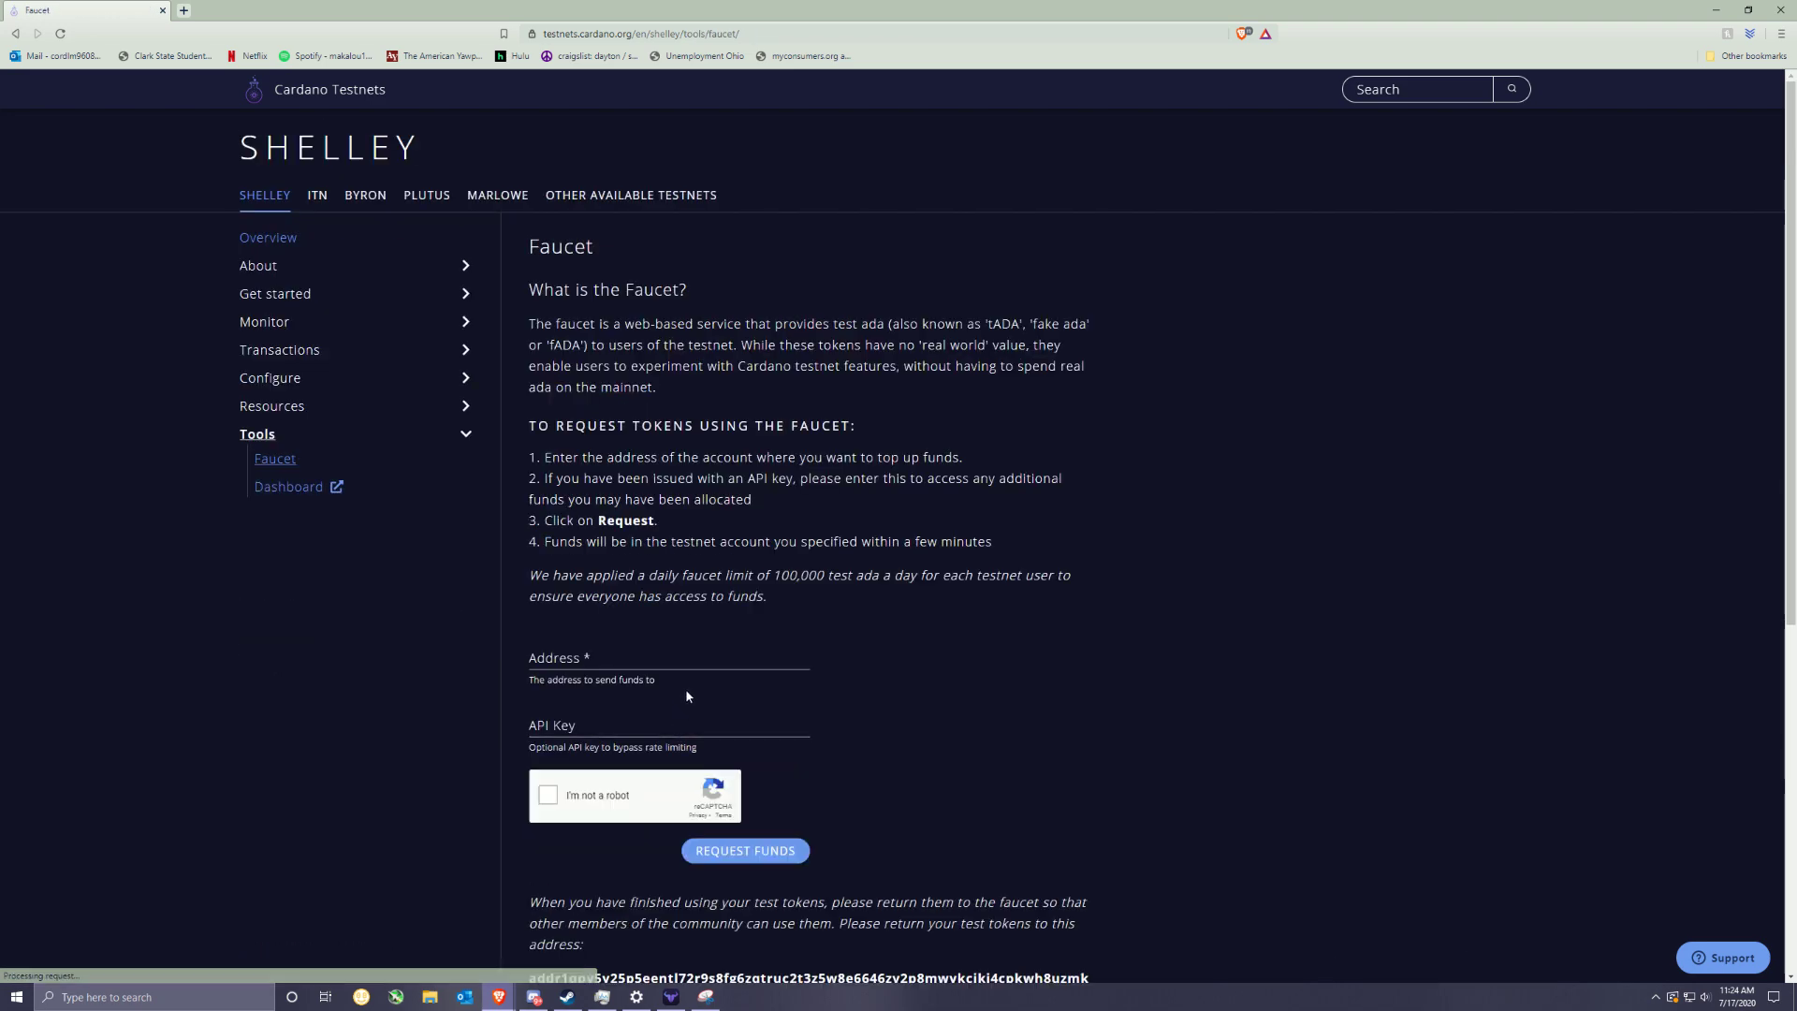
Step: Paste the copied wallet address into the faucet's request form as the address to send funds to
{"action": "scroll", "coordinate": [687, 695], "scroll_direction": "down", "scroll_amount": 1}
{"action": "left_click", "coordinate": [628, 585]}
{"action": "key", "text": "ctrl+v"}
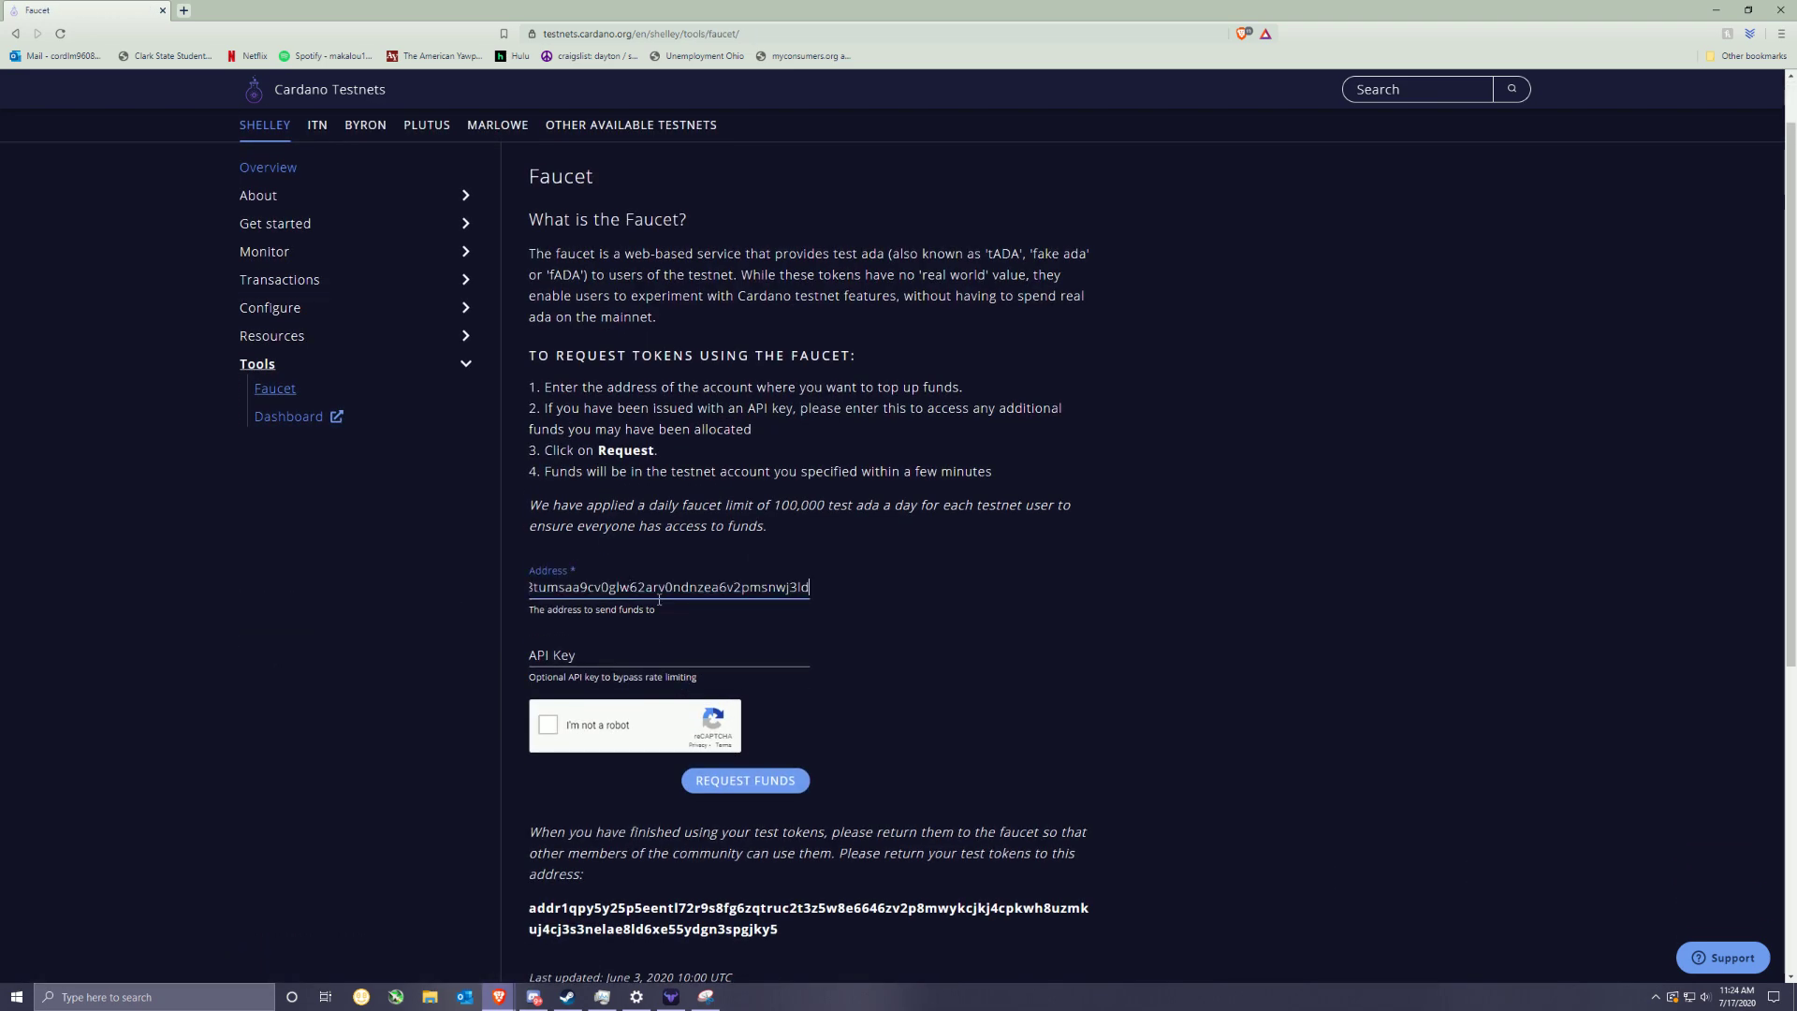
Step: Complete the reCAPTCHA by selecting the images with taxis and request the test funds from the faucet
{"action": "left_click", "coordinate": [549, 727]}
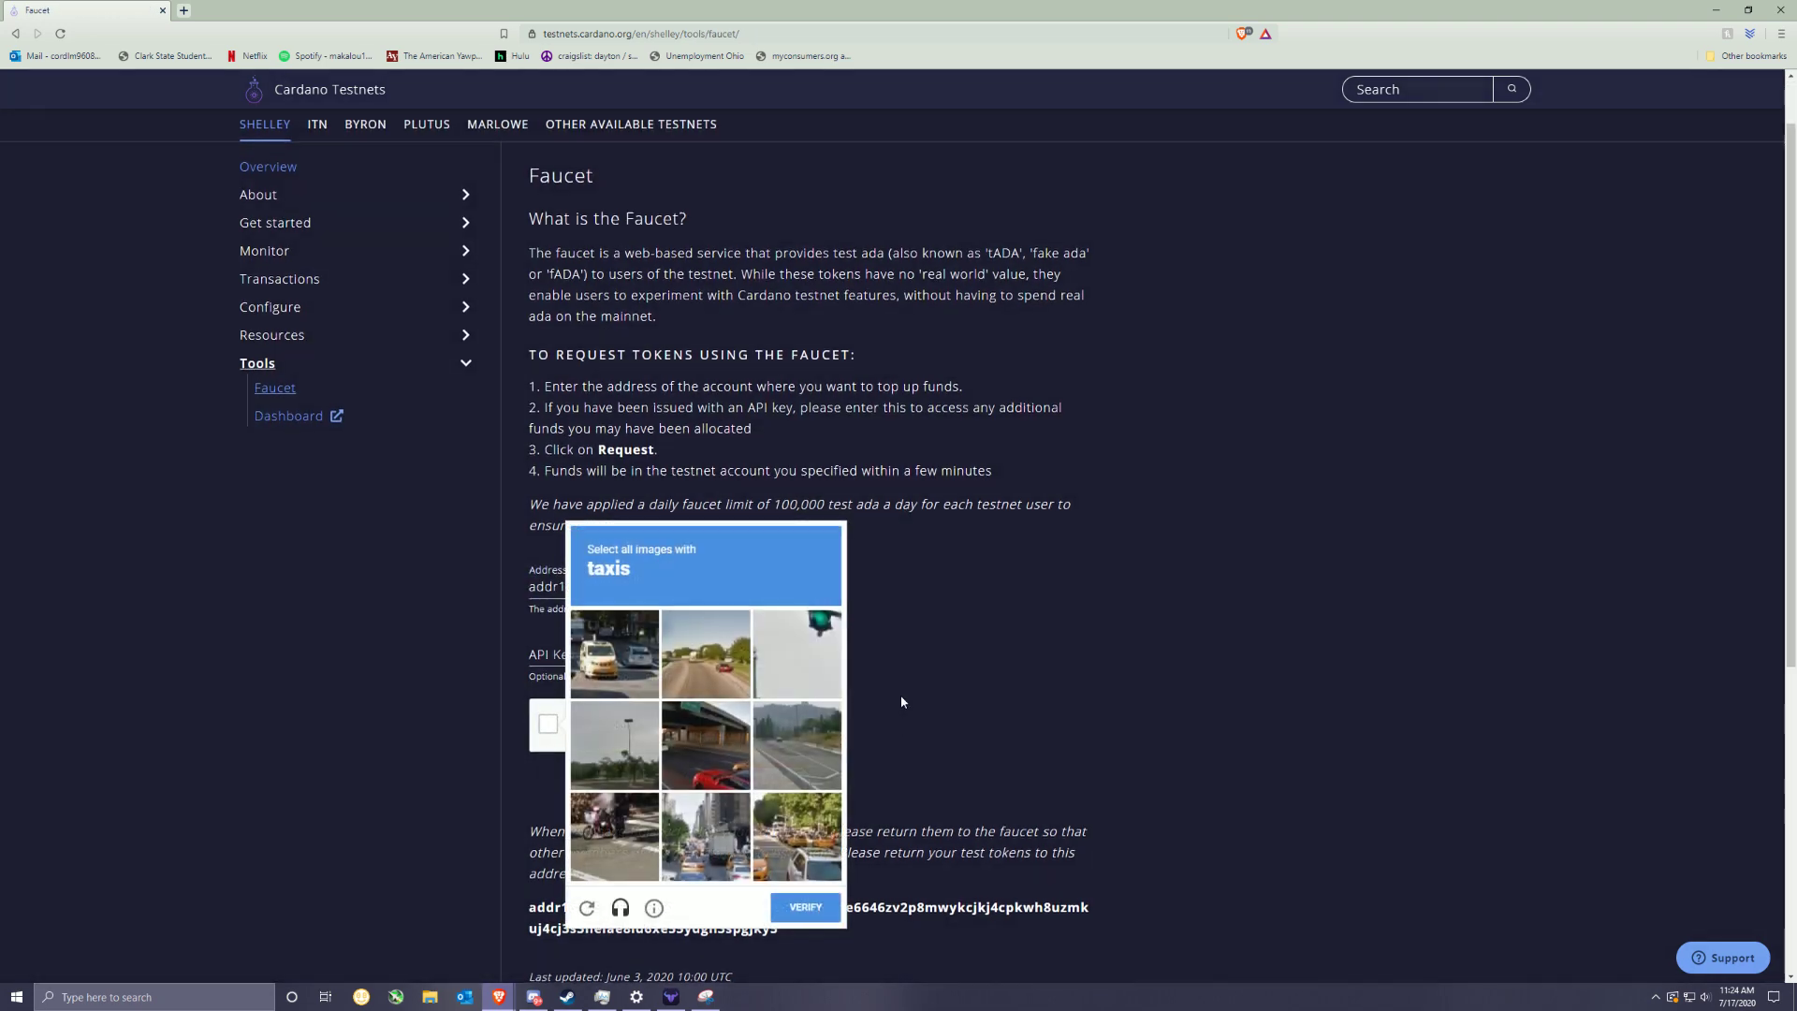
{"action": "scroll", "coordinate": [901, 694], "scroll_direction": "down", "scroll_amount": 1}
{"action": "left_click", "coordinate": [644, 594]}
{"action": "left_click", "coordinate": [695, 734]}
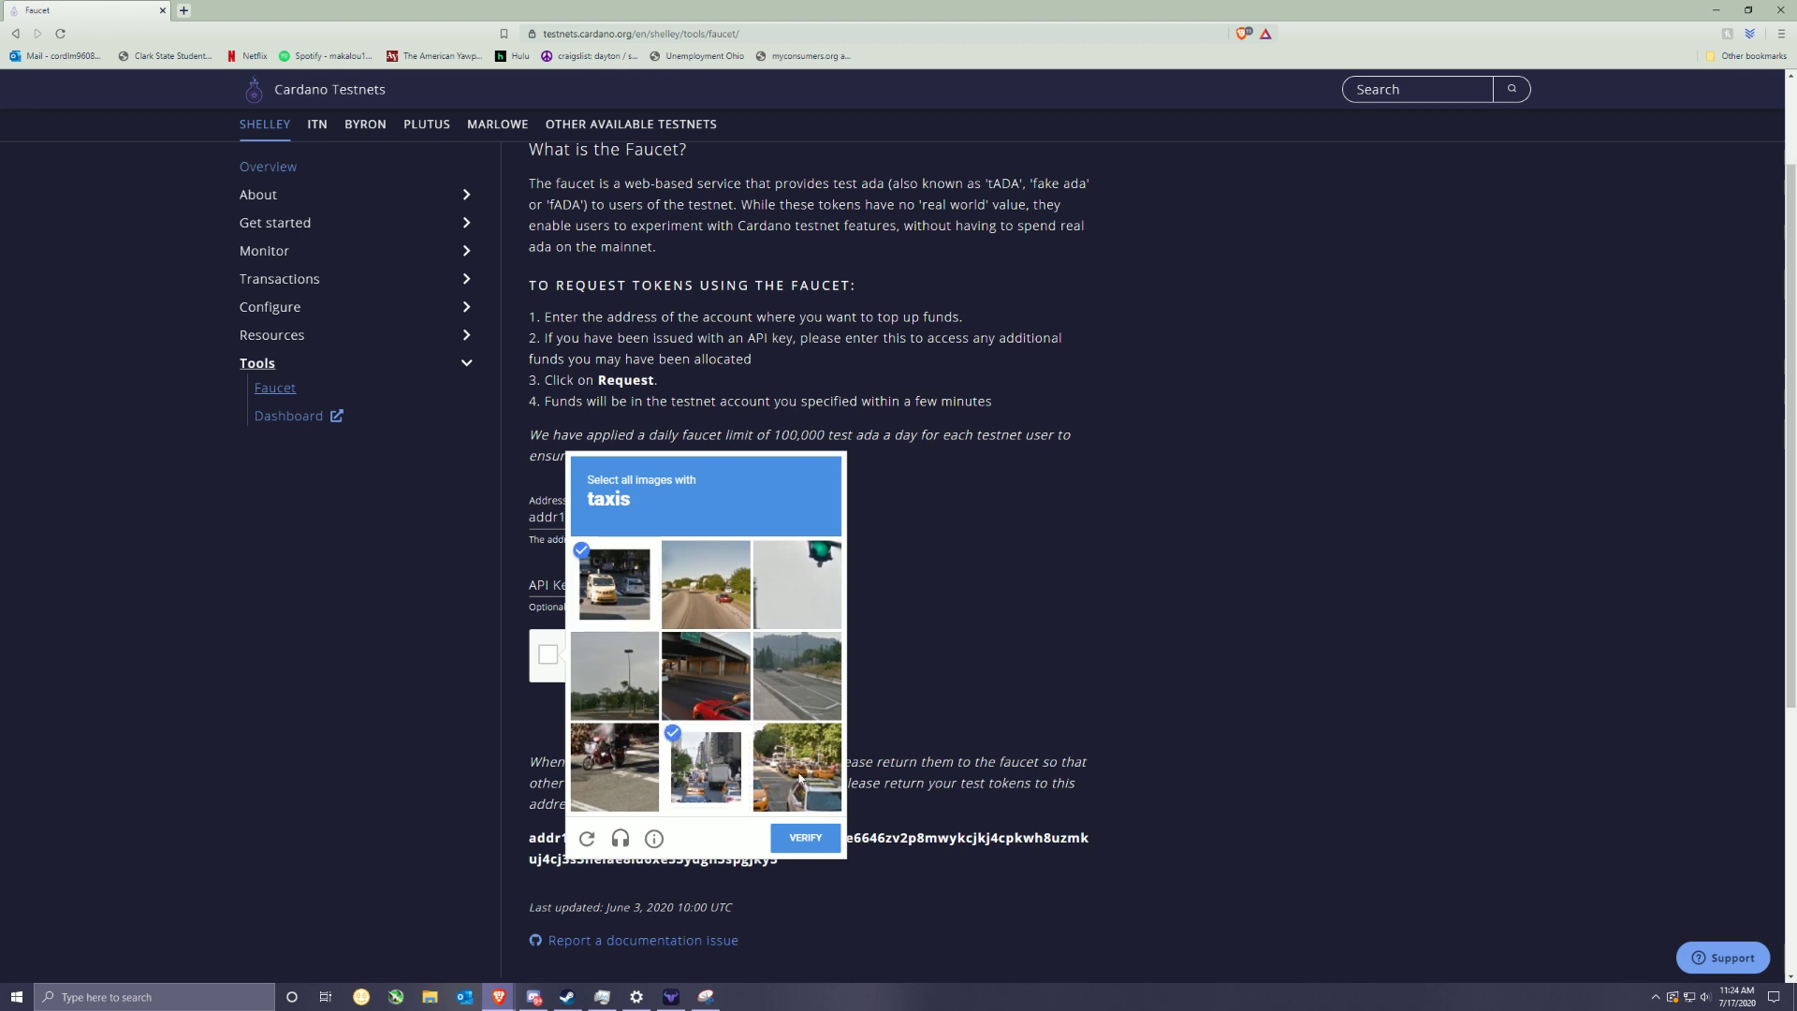
{"action": "left_click", "coordinate": [801, 776]}
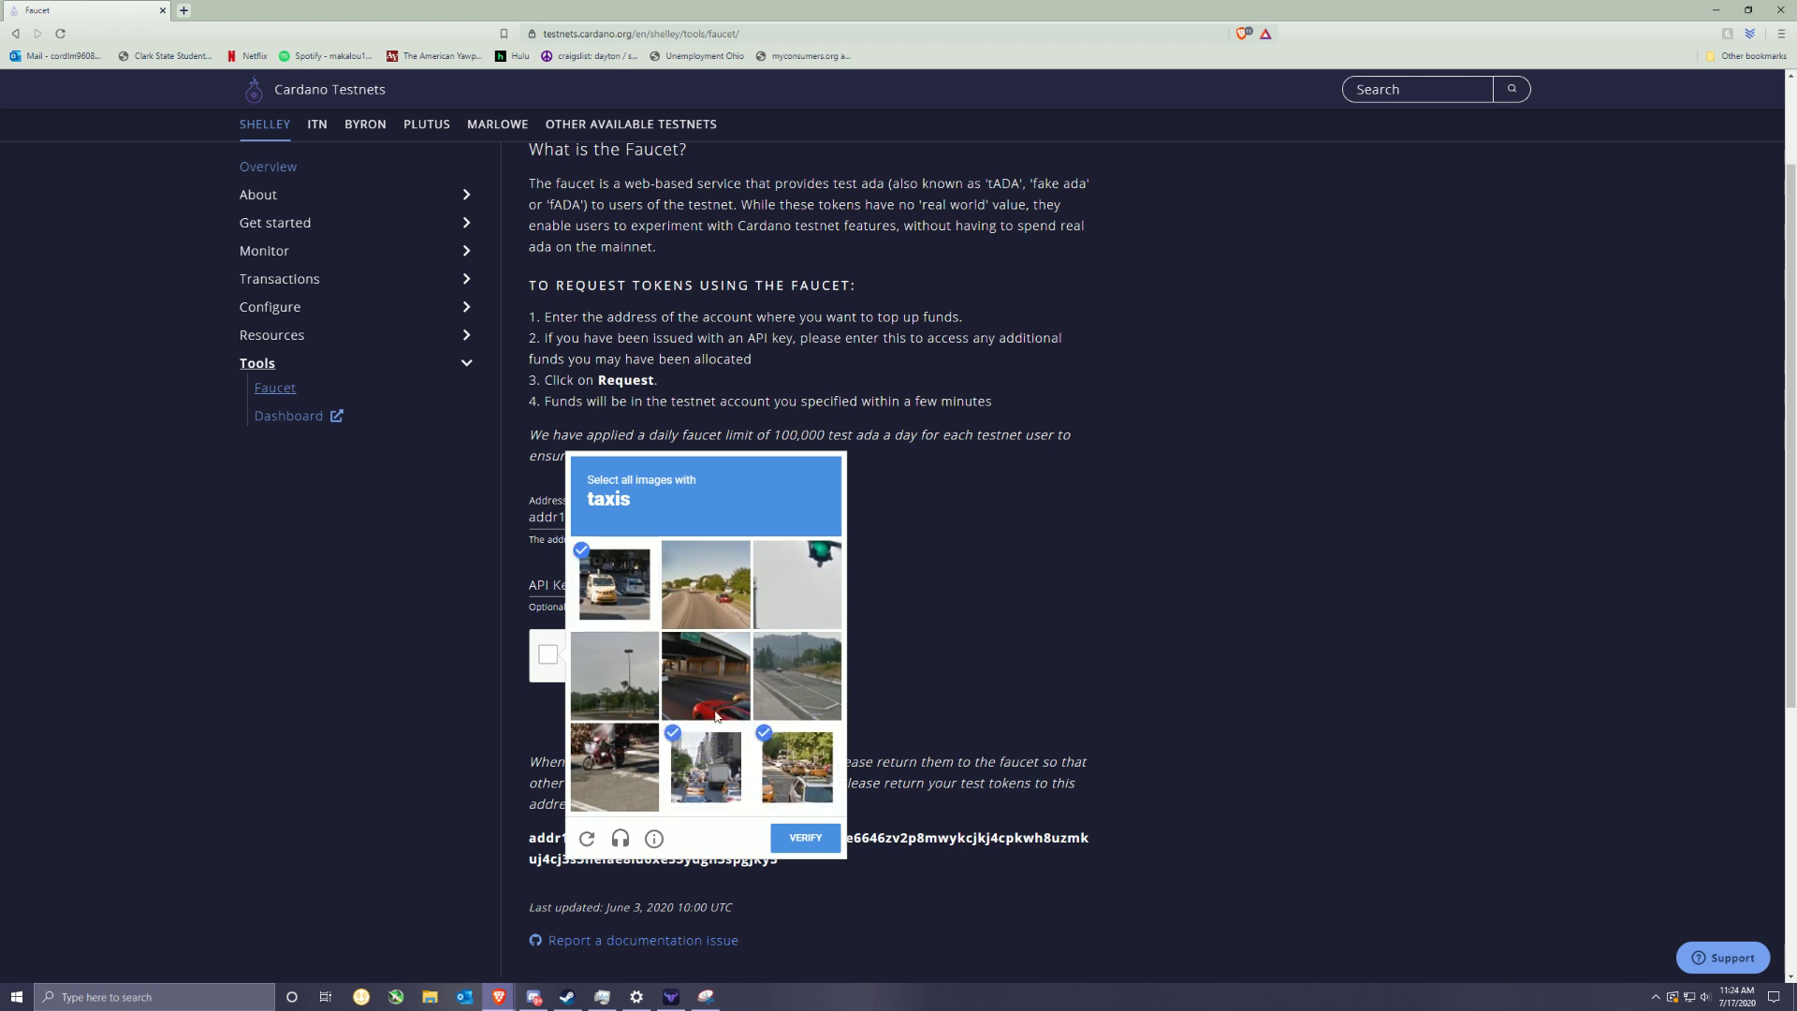
{"action": "left_click", "coordinate": [804, 839]}
{"action": "left_click", "coordinate": [745, 711]}
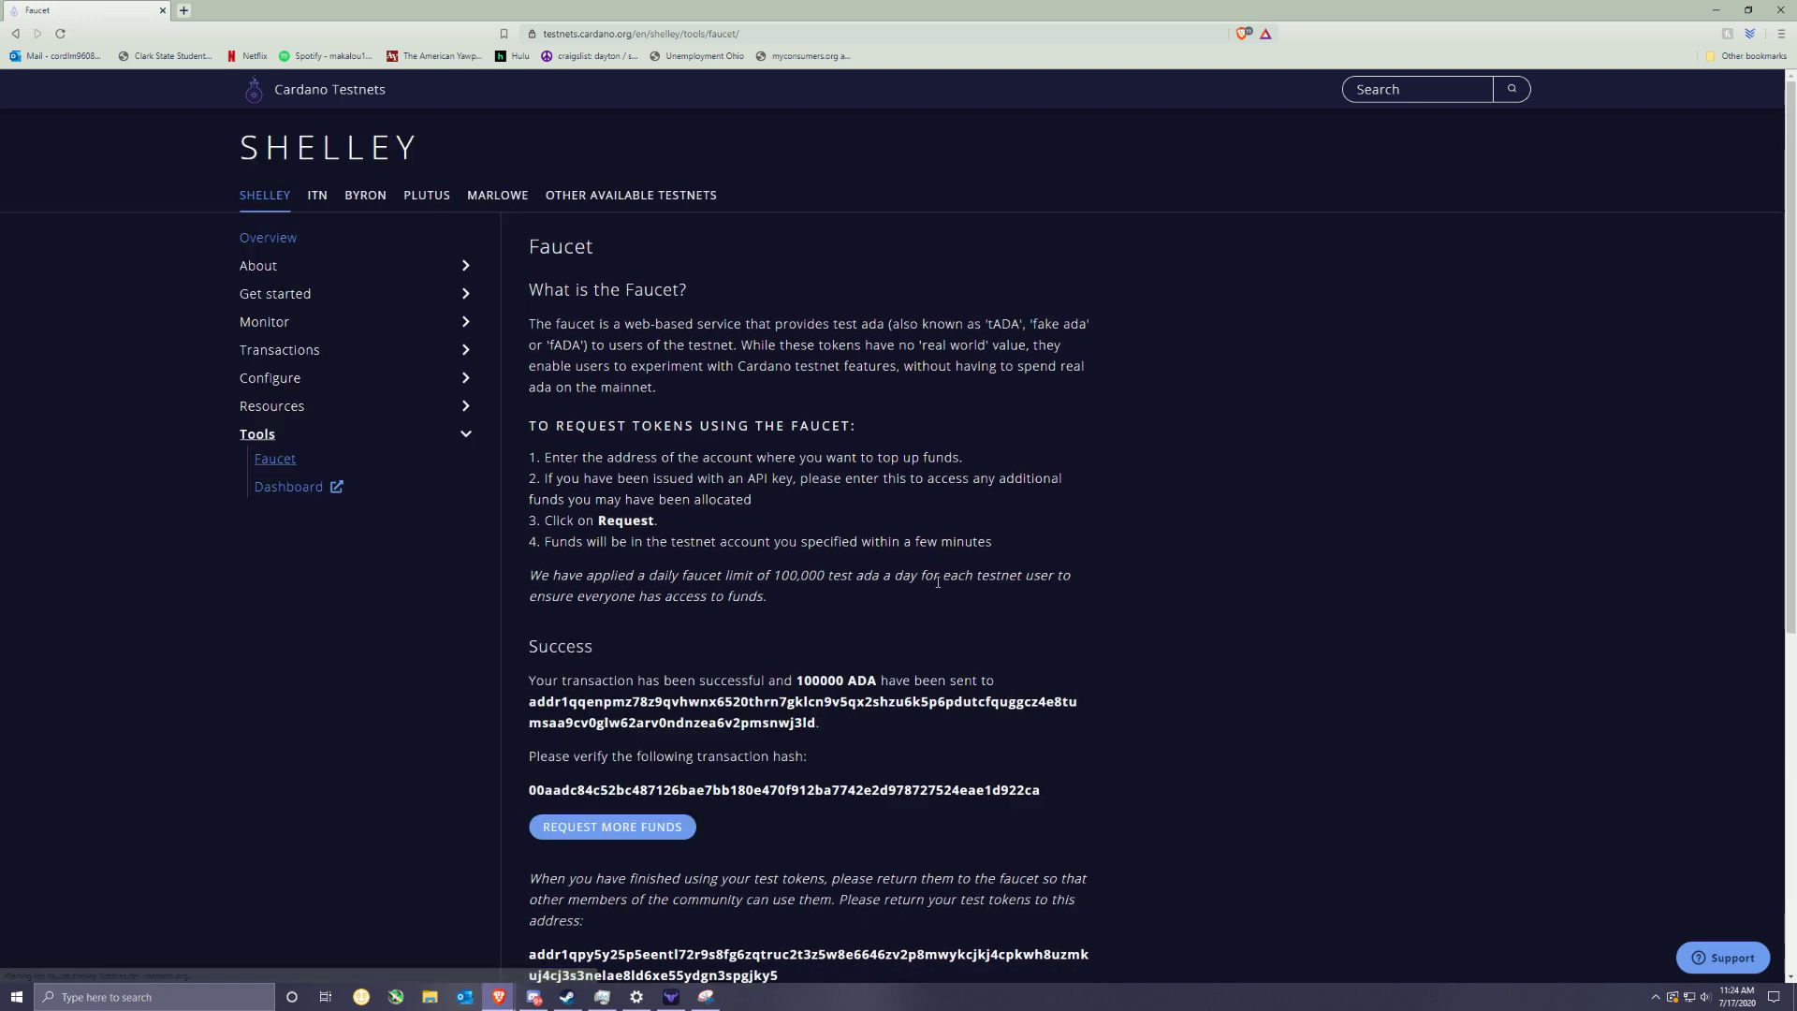
Step: Return from the faucet page to Daedalus and show the wallet's summary to check for the requested funds
{"action": "scroll", "coordinate": [919, 662], "scroll_direction": "down", "scroll_amount": 2}
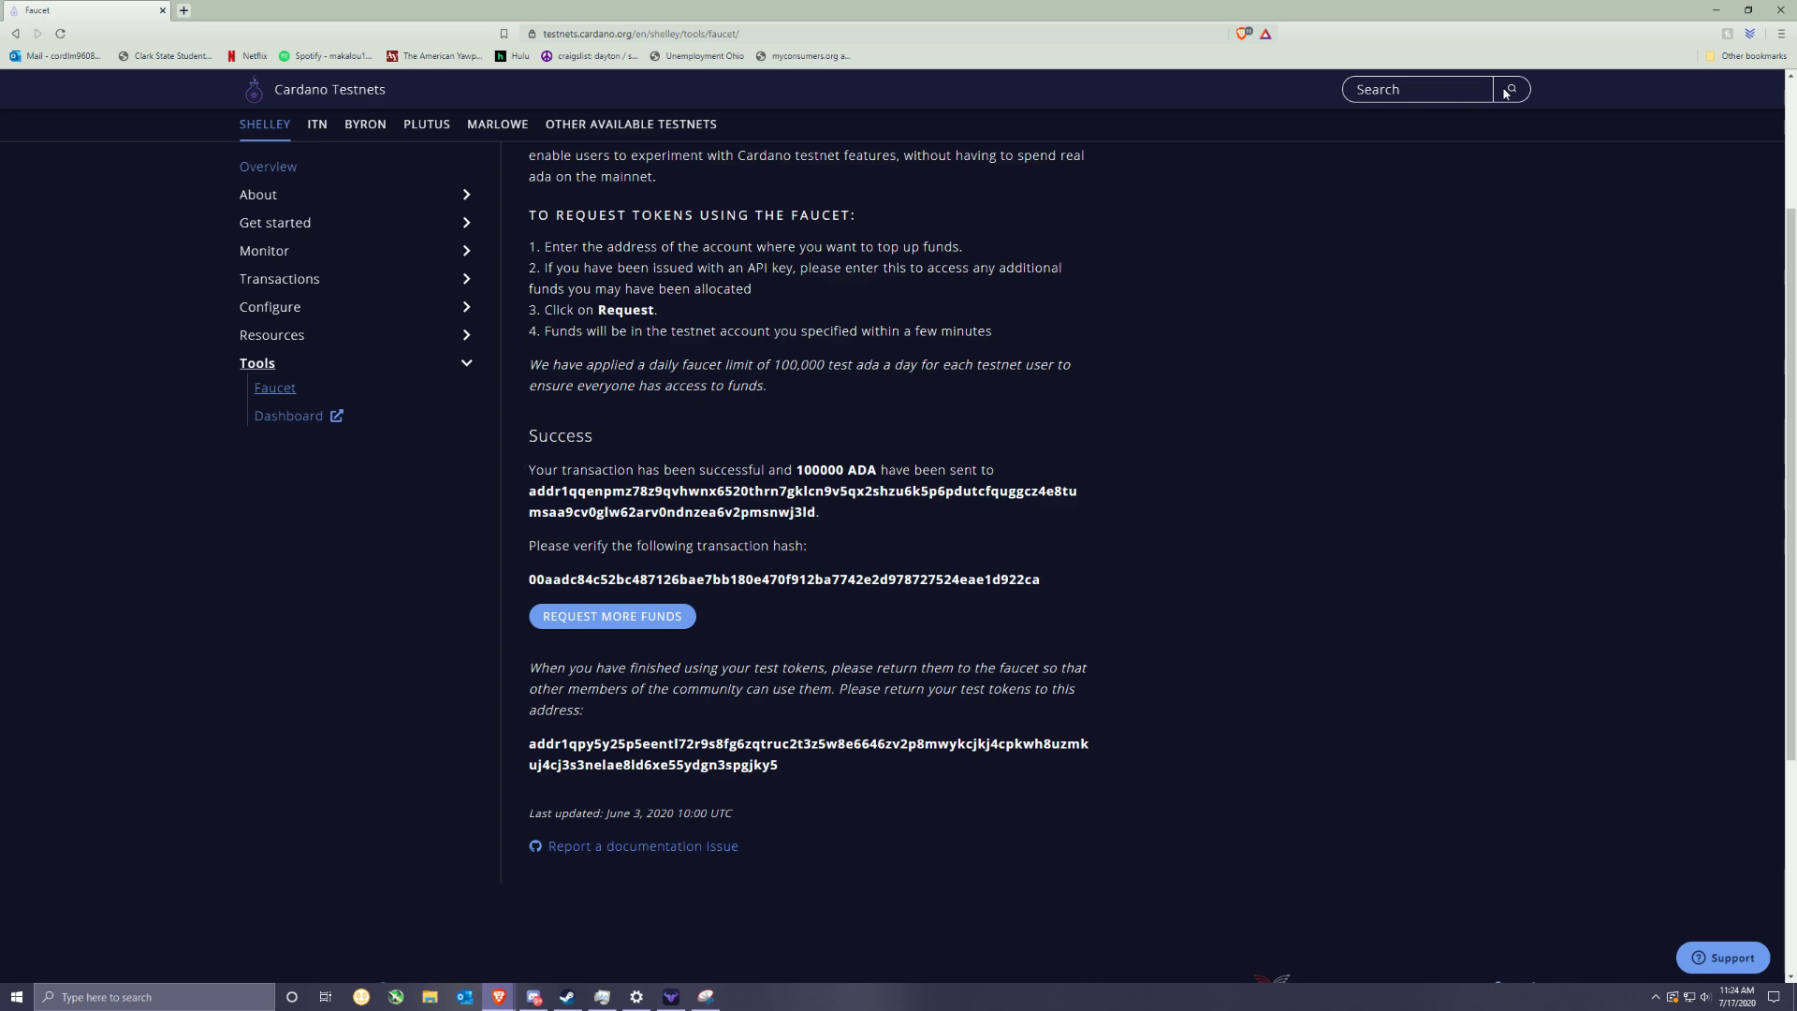
{"action": "left_click", "coordinate": [1717, 9]}
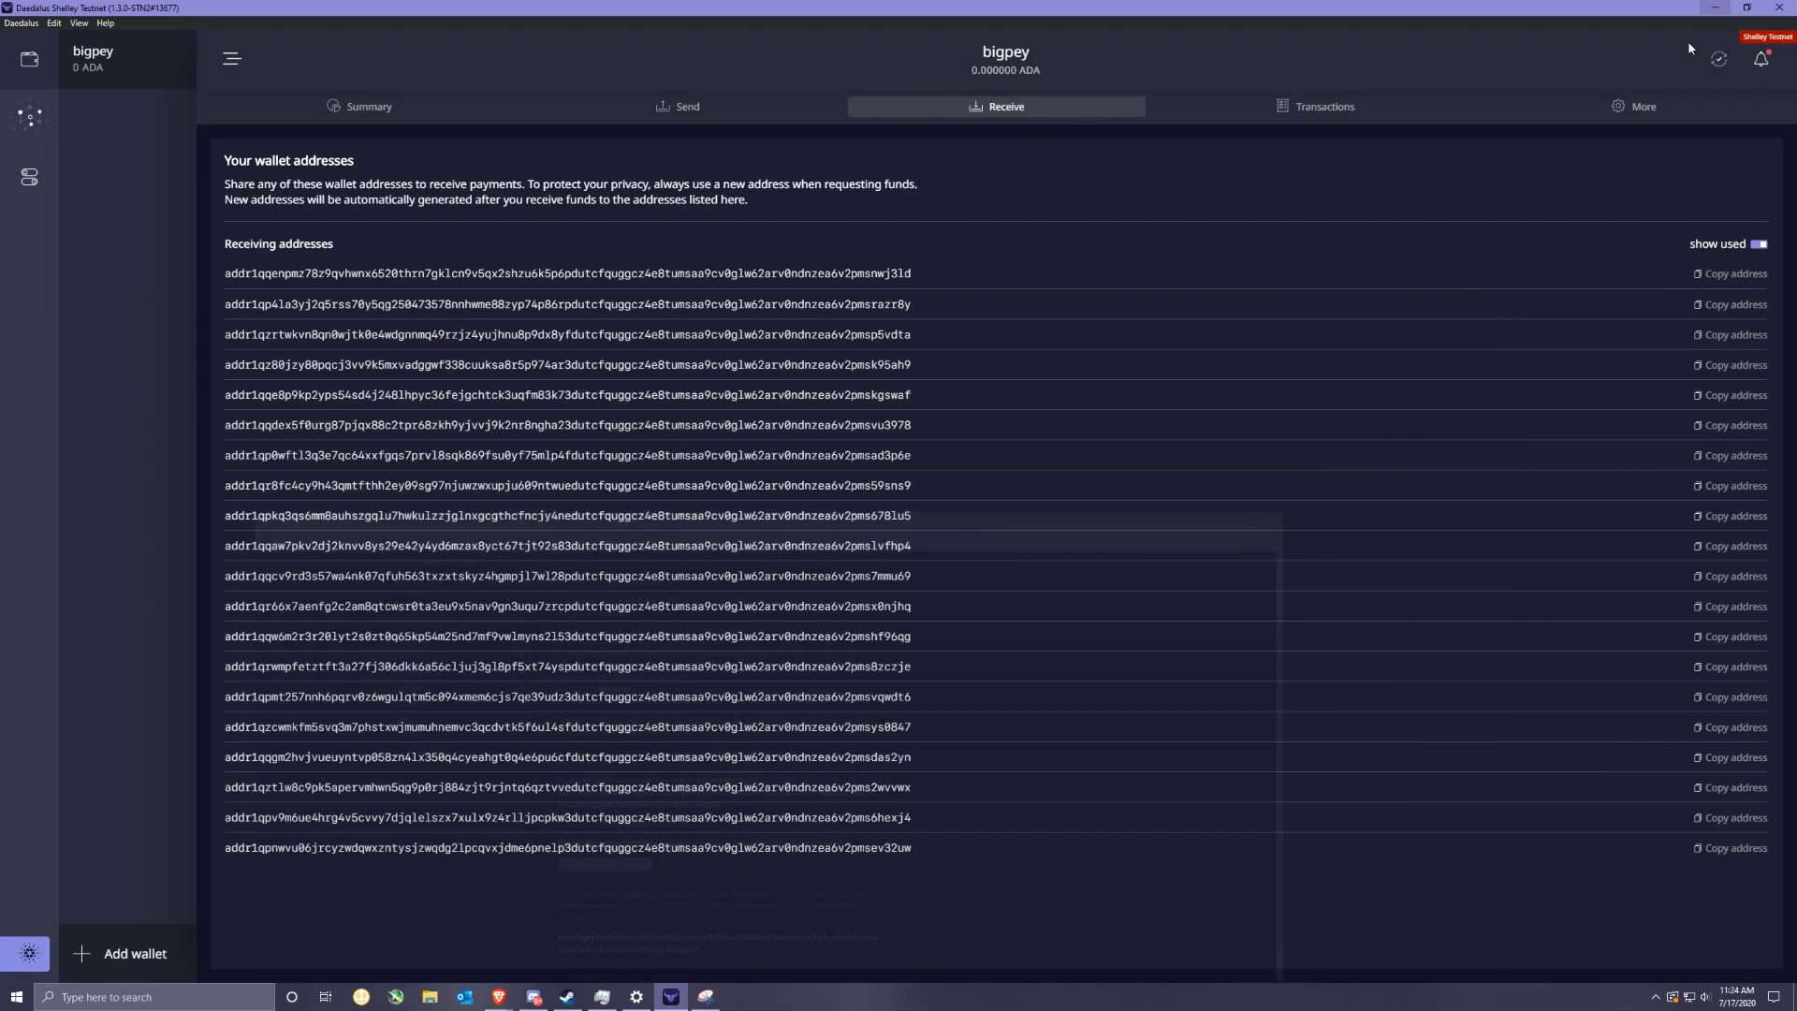
{"action": "left_click", "coordinate": [365, 110]}
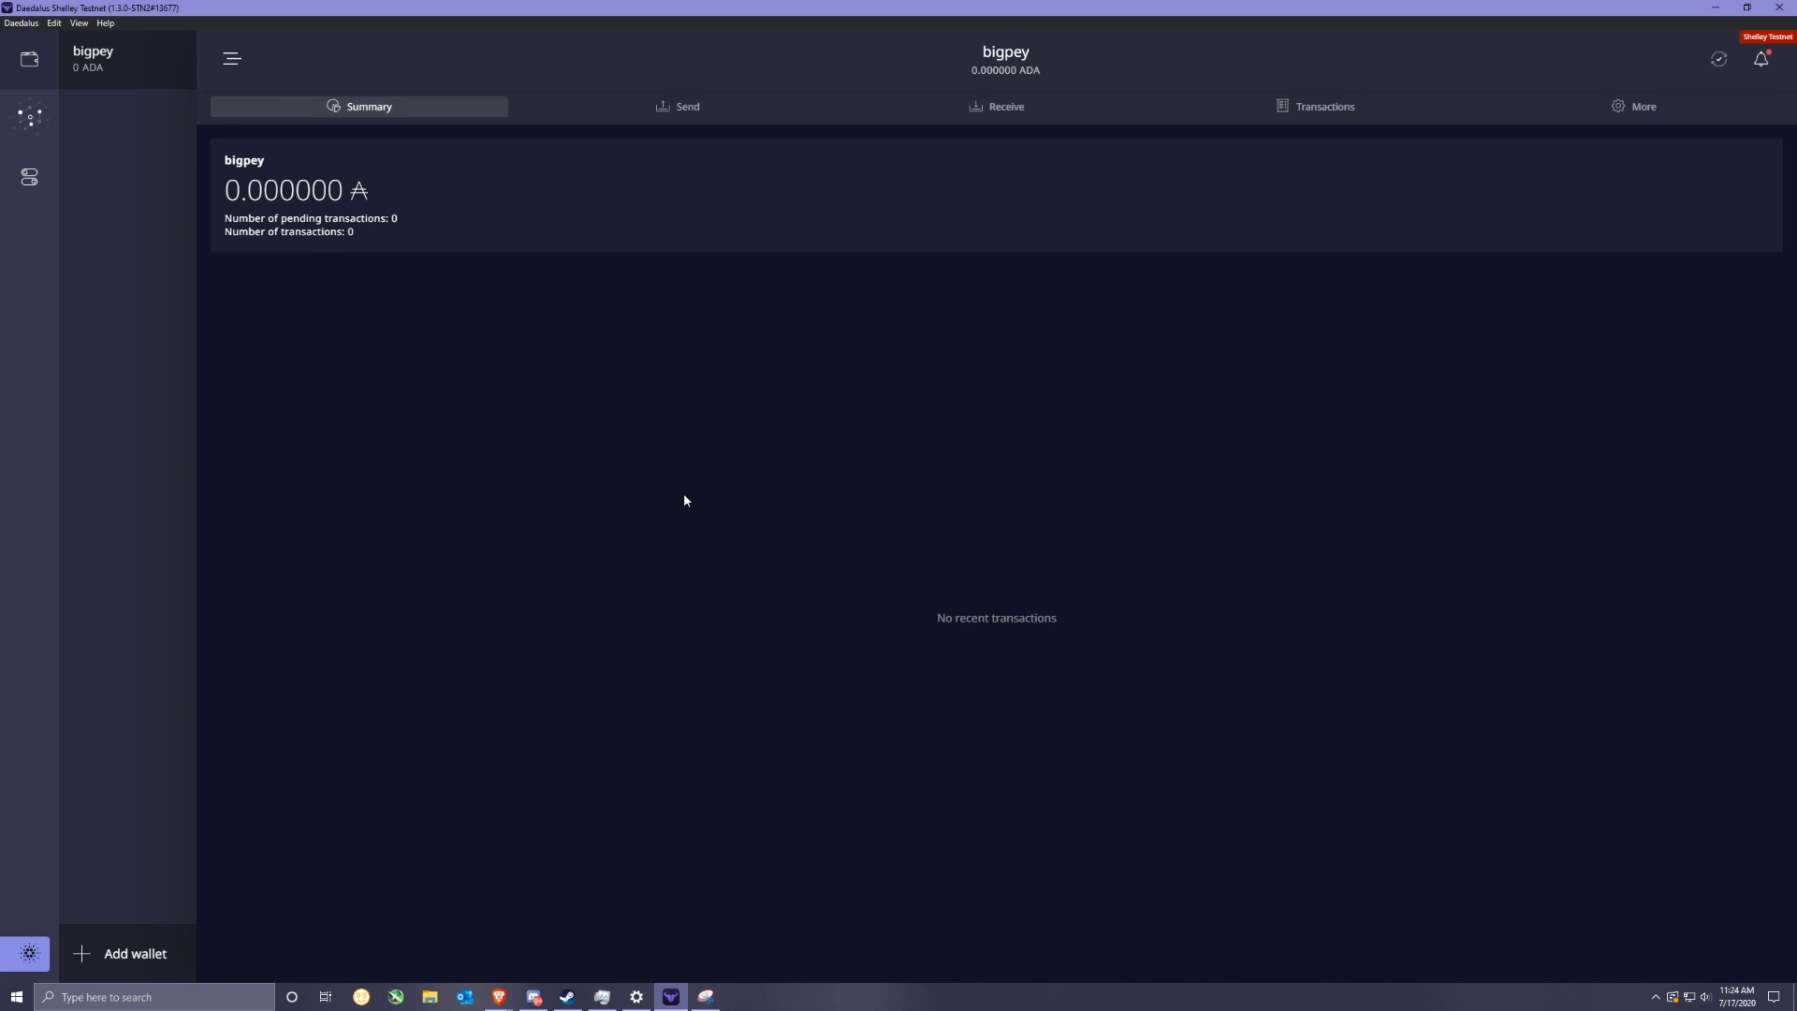
Step: View the delegation center's epoch and wallet information and show the list of stake pools
{"action": "left_click", "coordinate": [17, 132]}
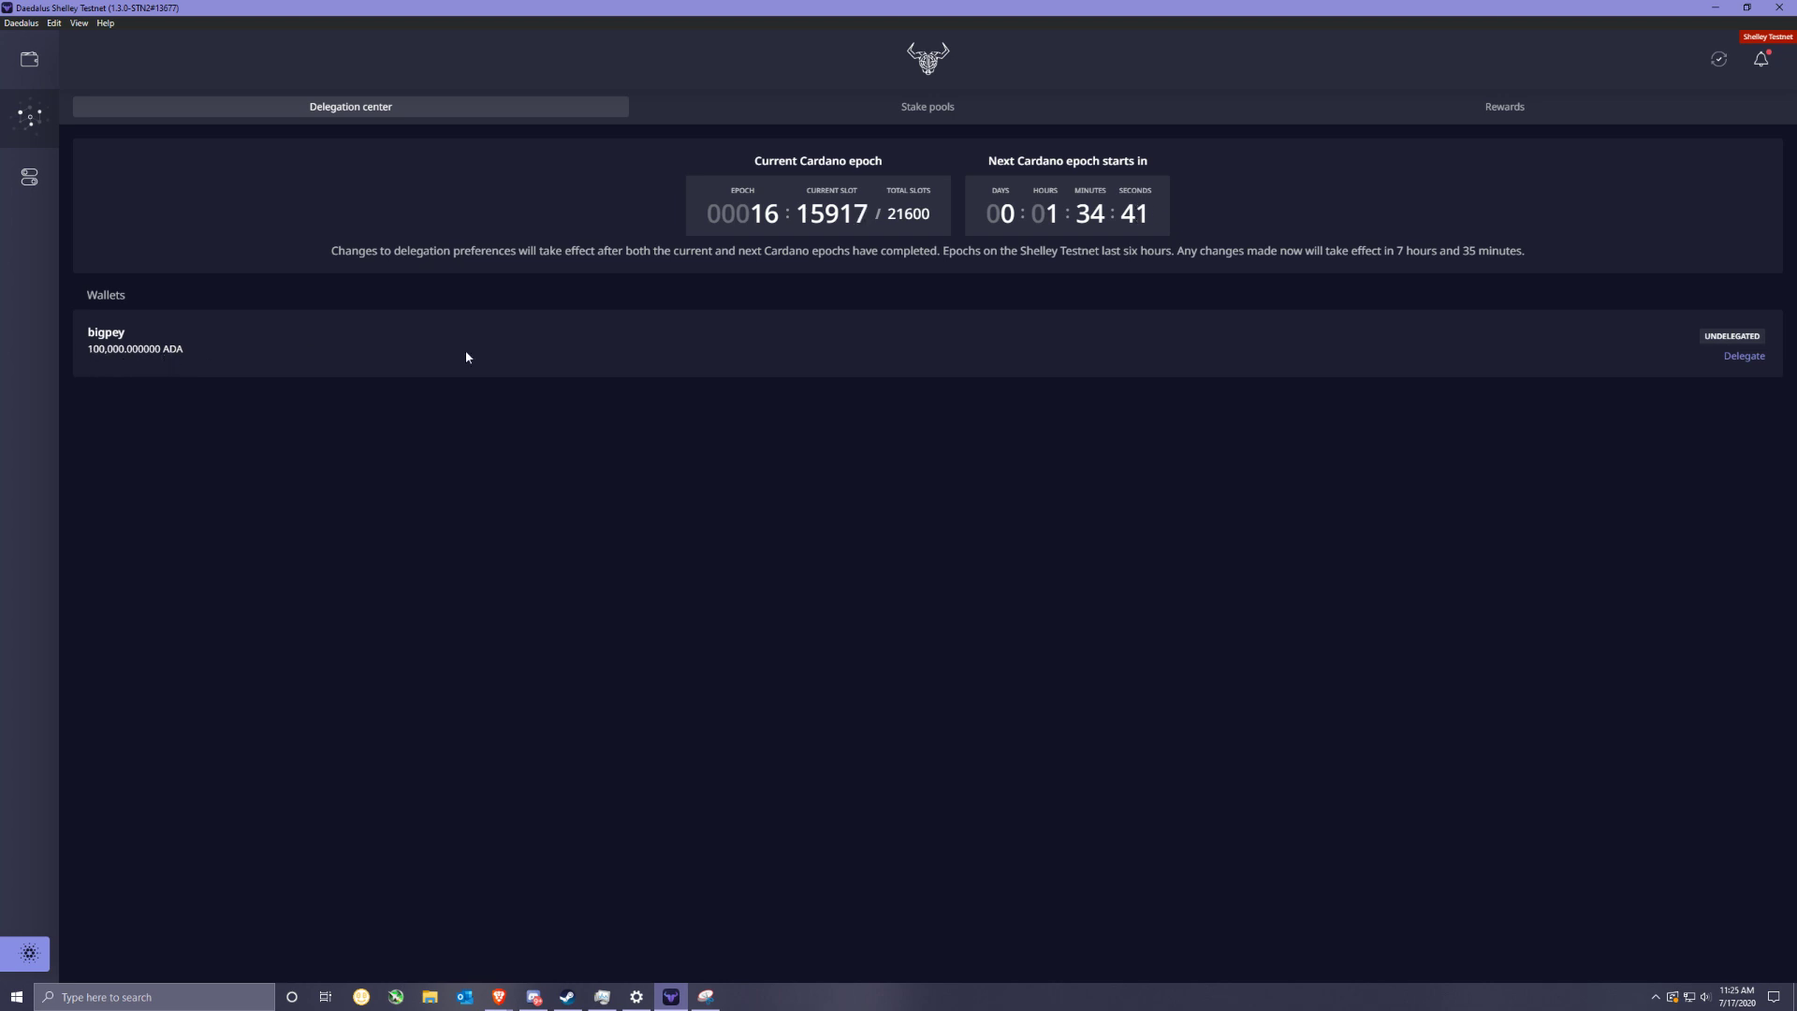
{"action": "left_click", "coordinate": [856, 112]}
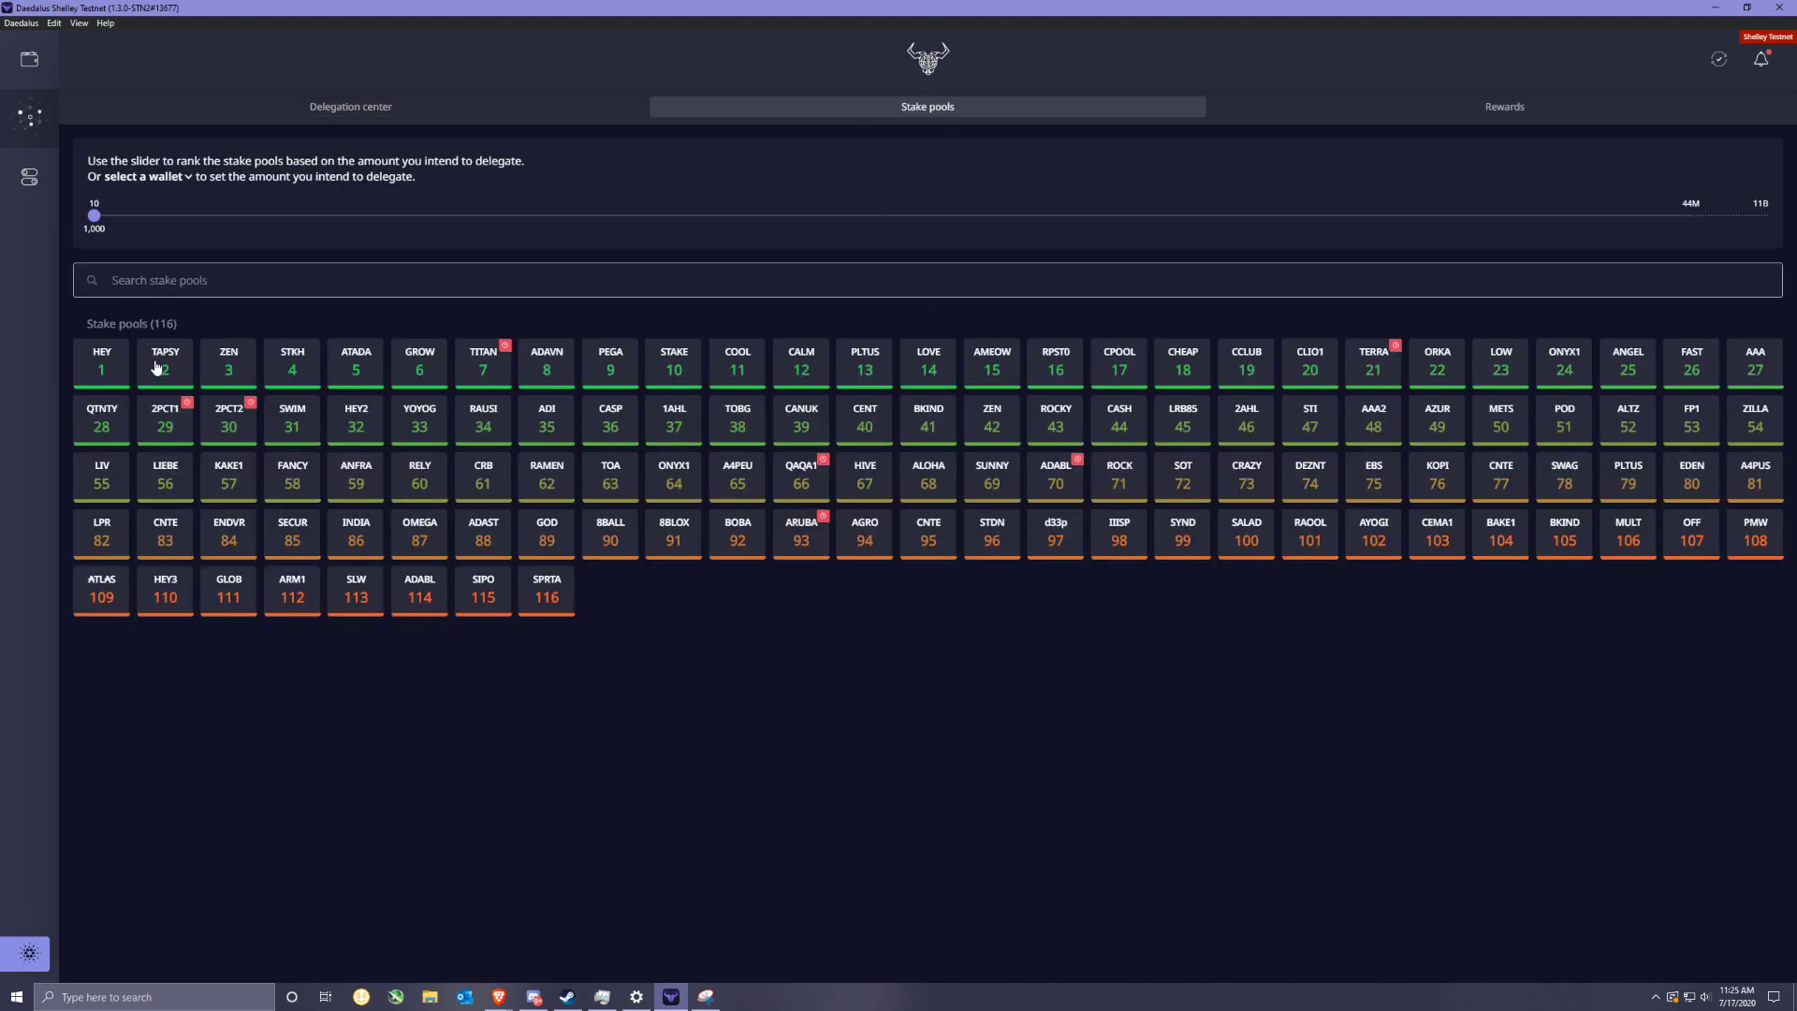
{"action": "left_click", "coordinate": [554, 109]}
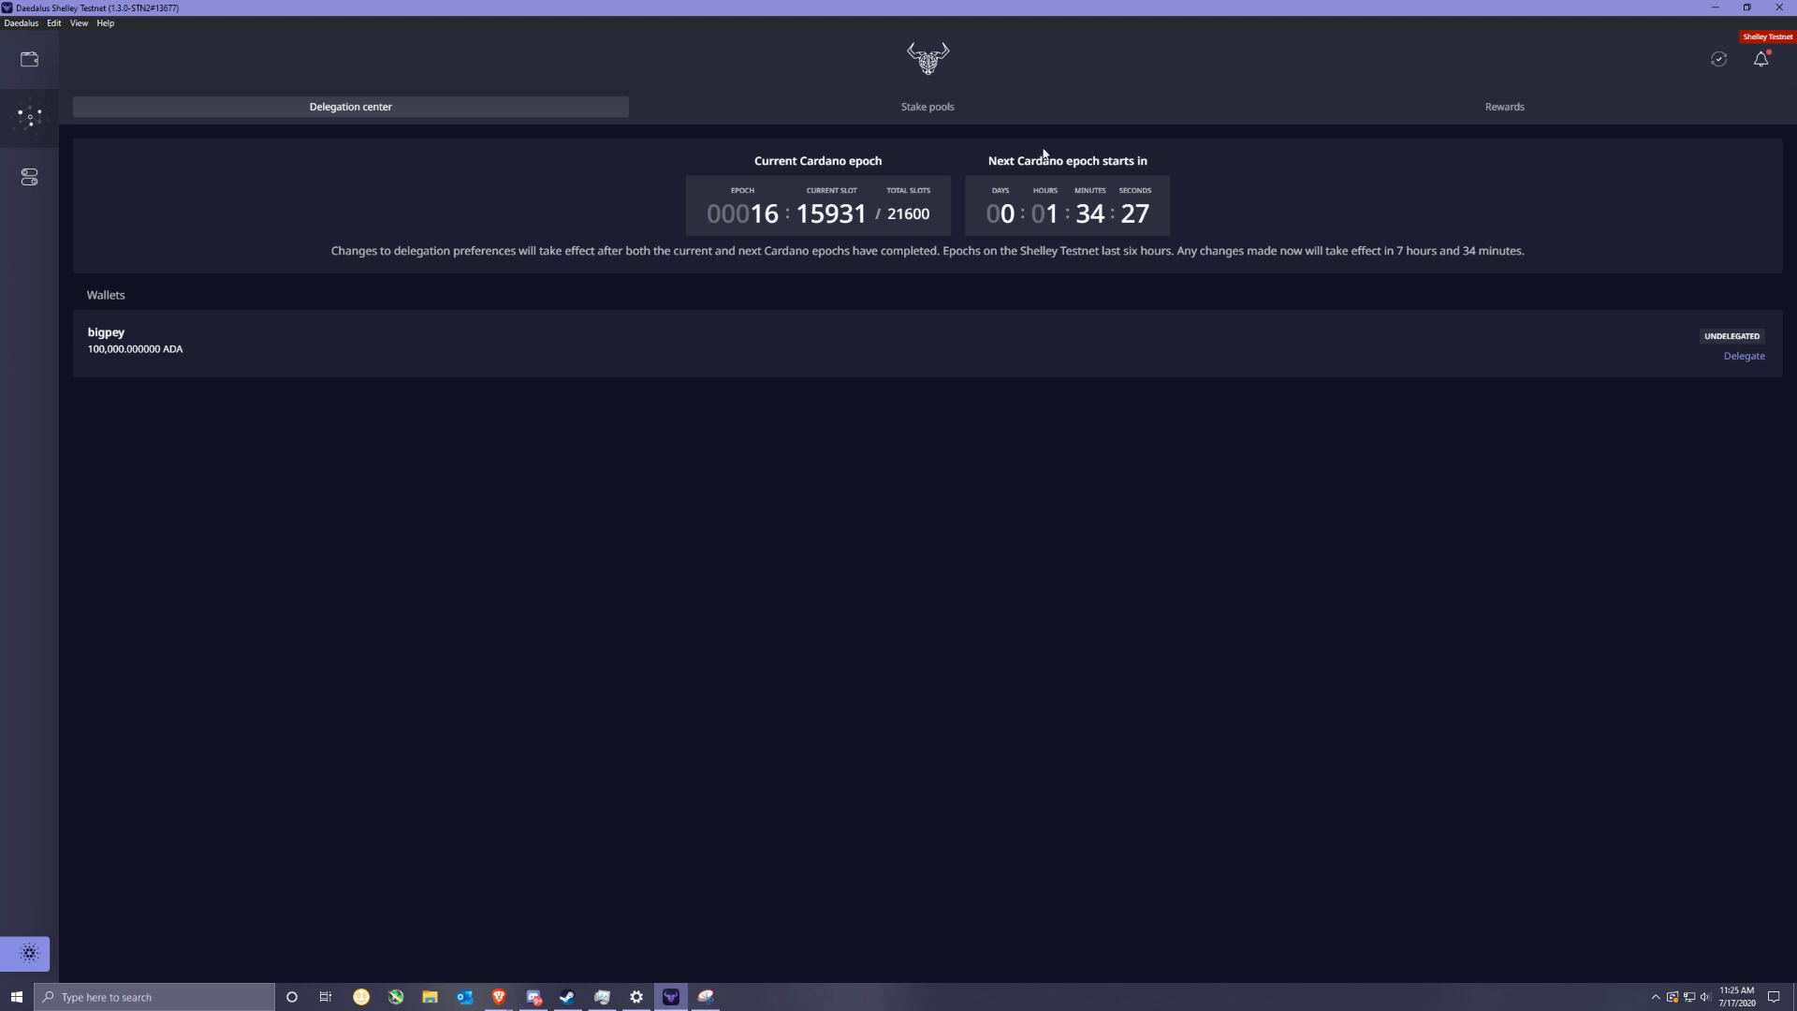
{"action": "left_click", "coordinate": [982, 114]}
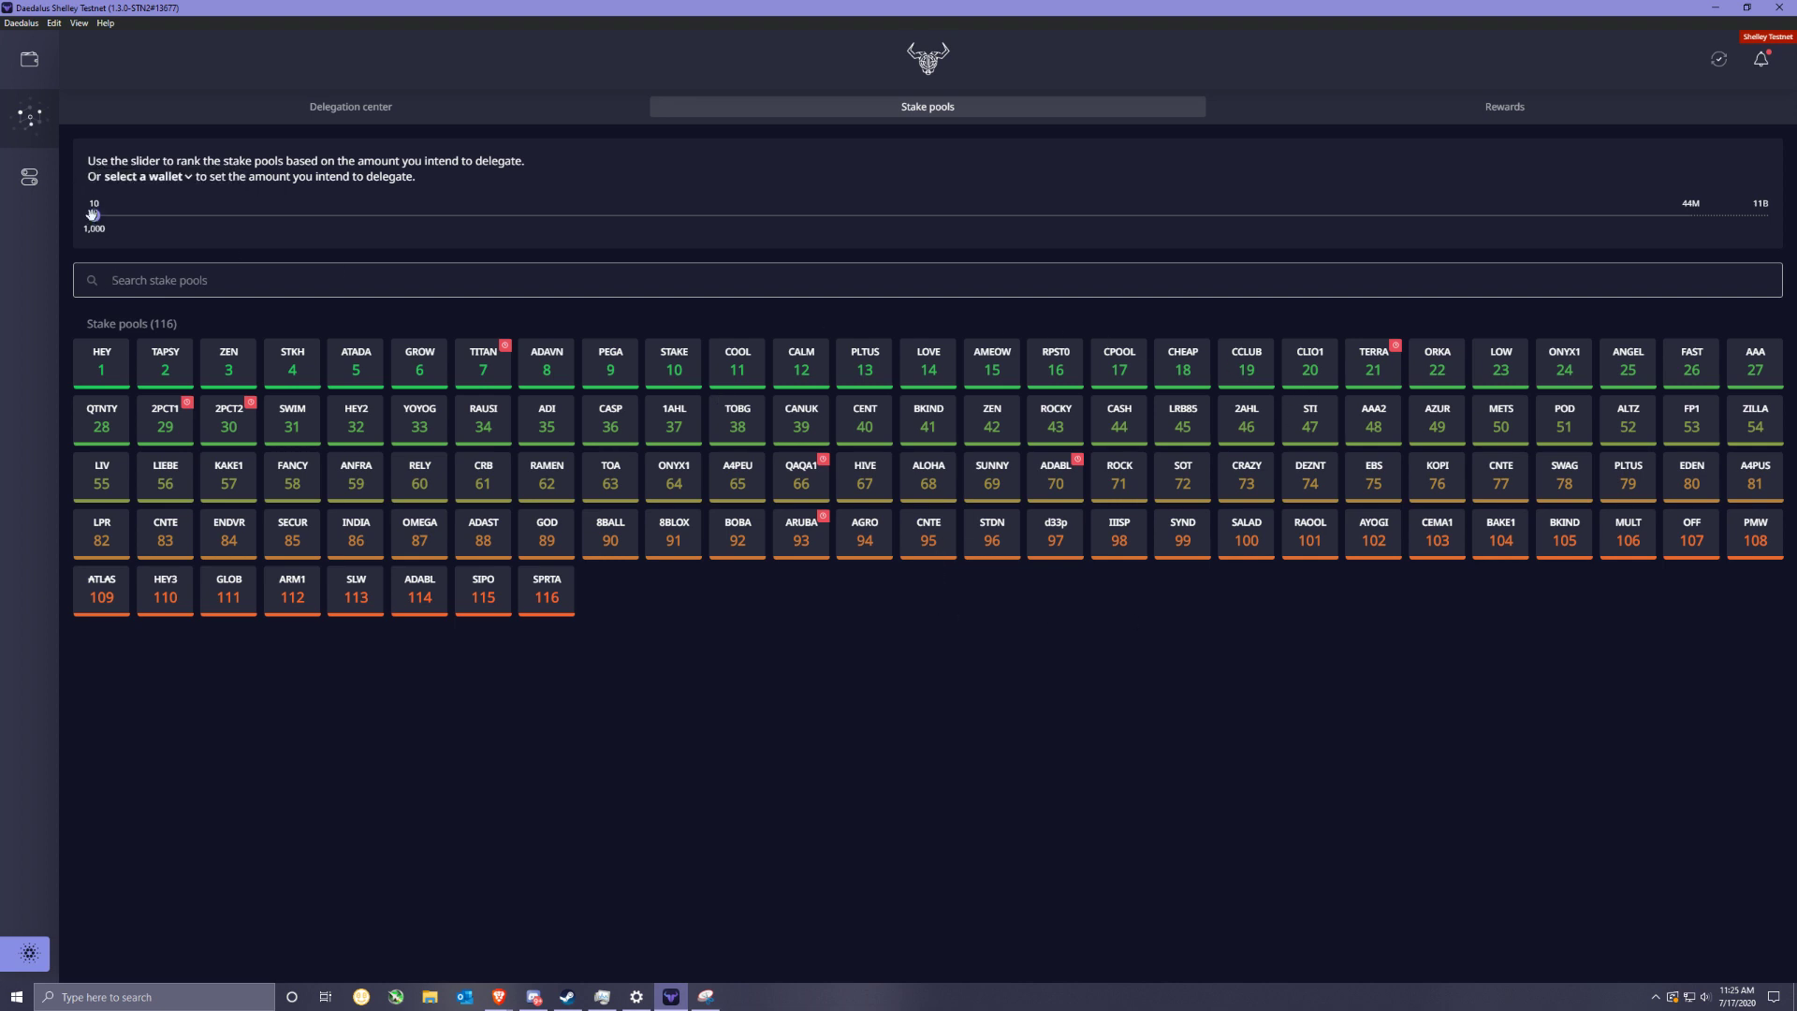
Step: Rank the stake pools based on the amount in the bigpey wallet
{"action": "left_click_drag", "start_coordinate": [95, 214], "coordinate": [87, 218]}
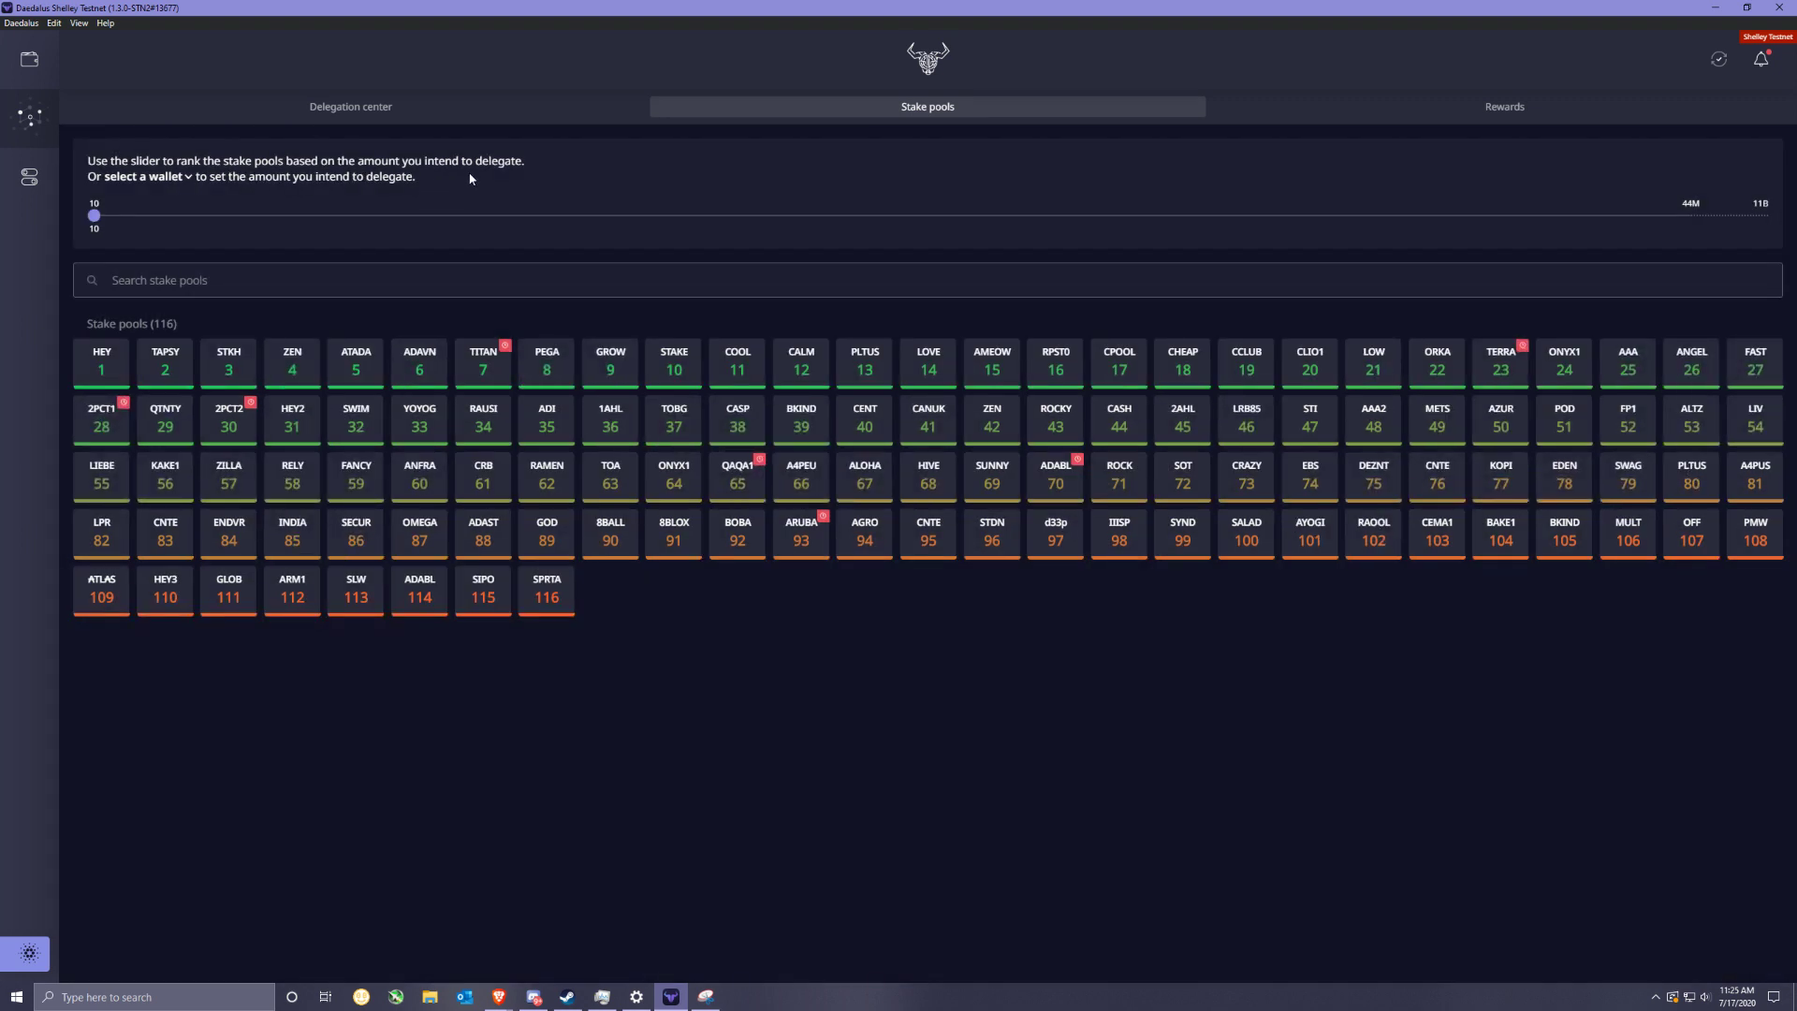
{"action": "left_click", "coordinate": [165, 180]}
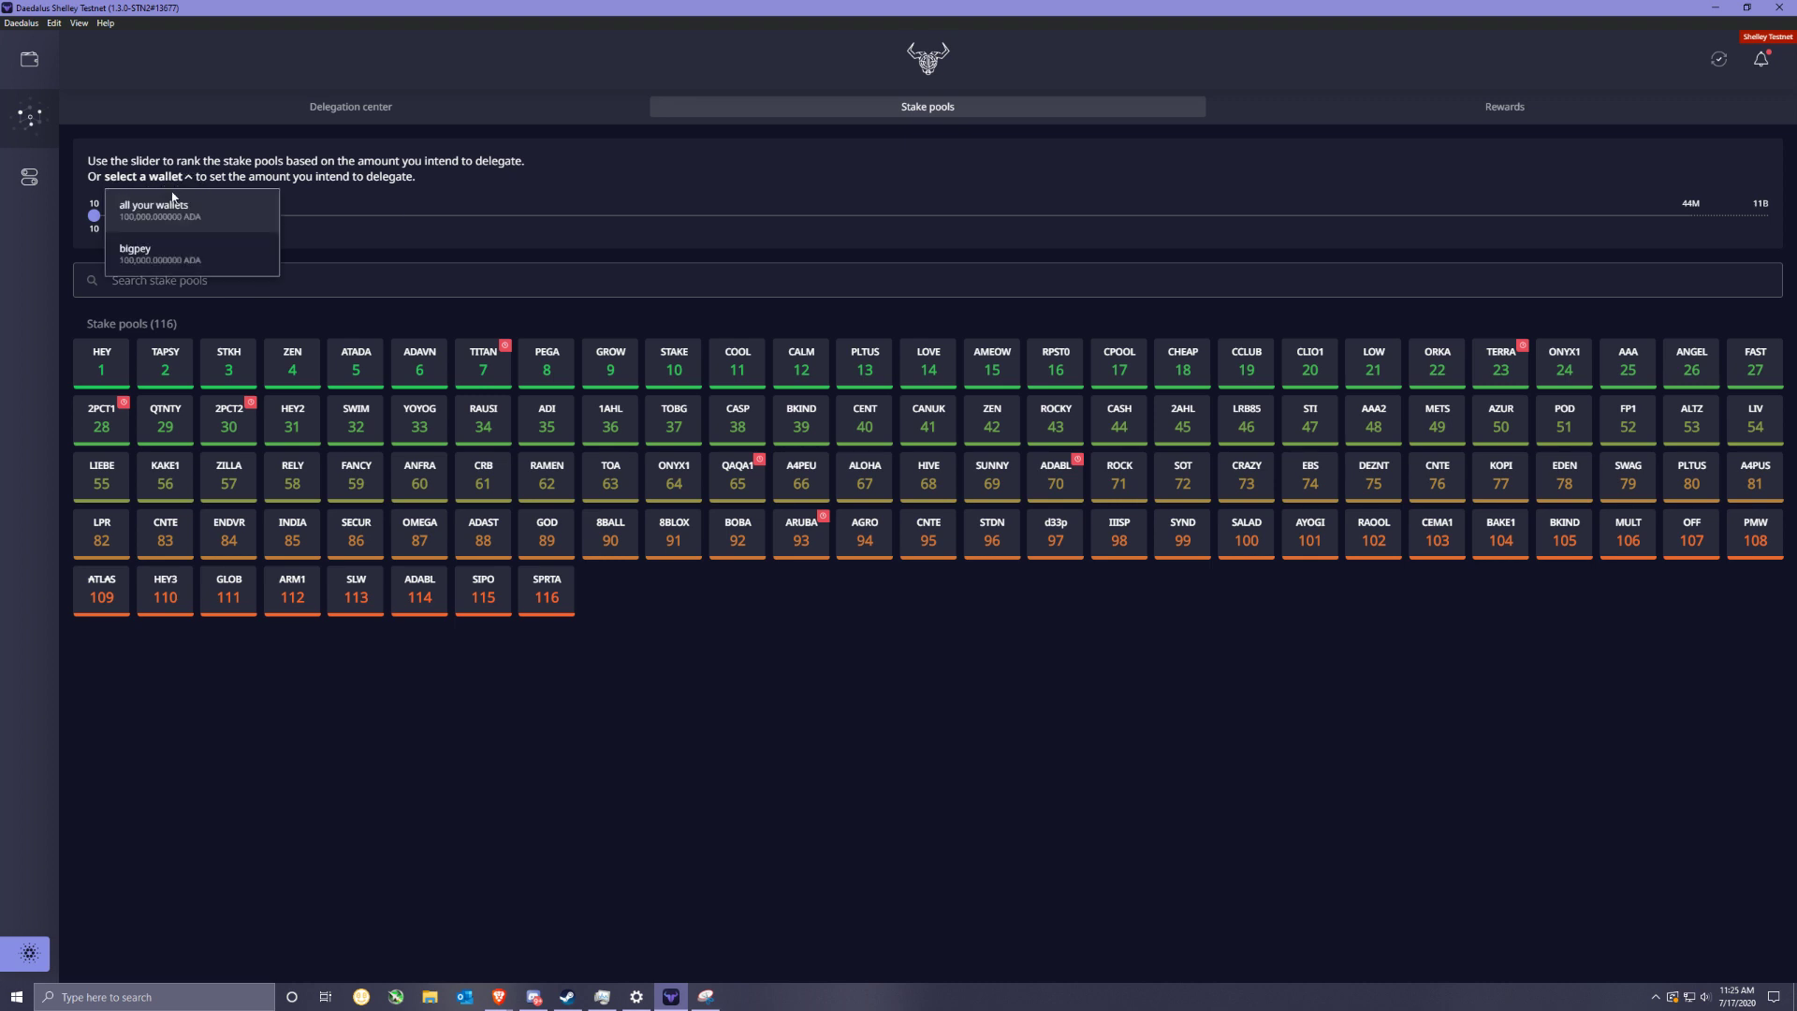
{"action": "left_click", "coordinate": [168, 251]}
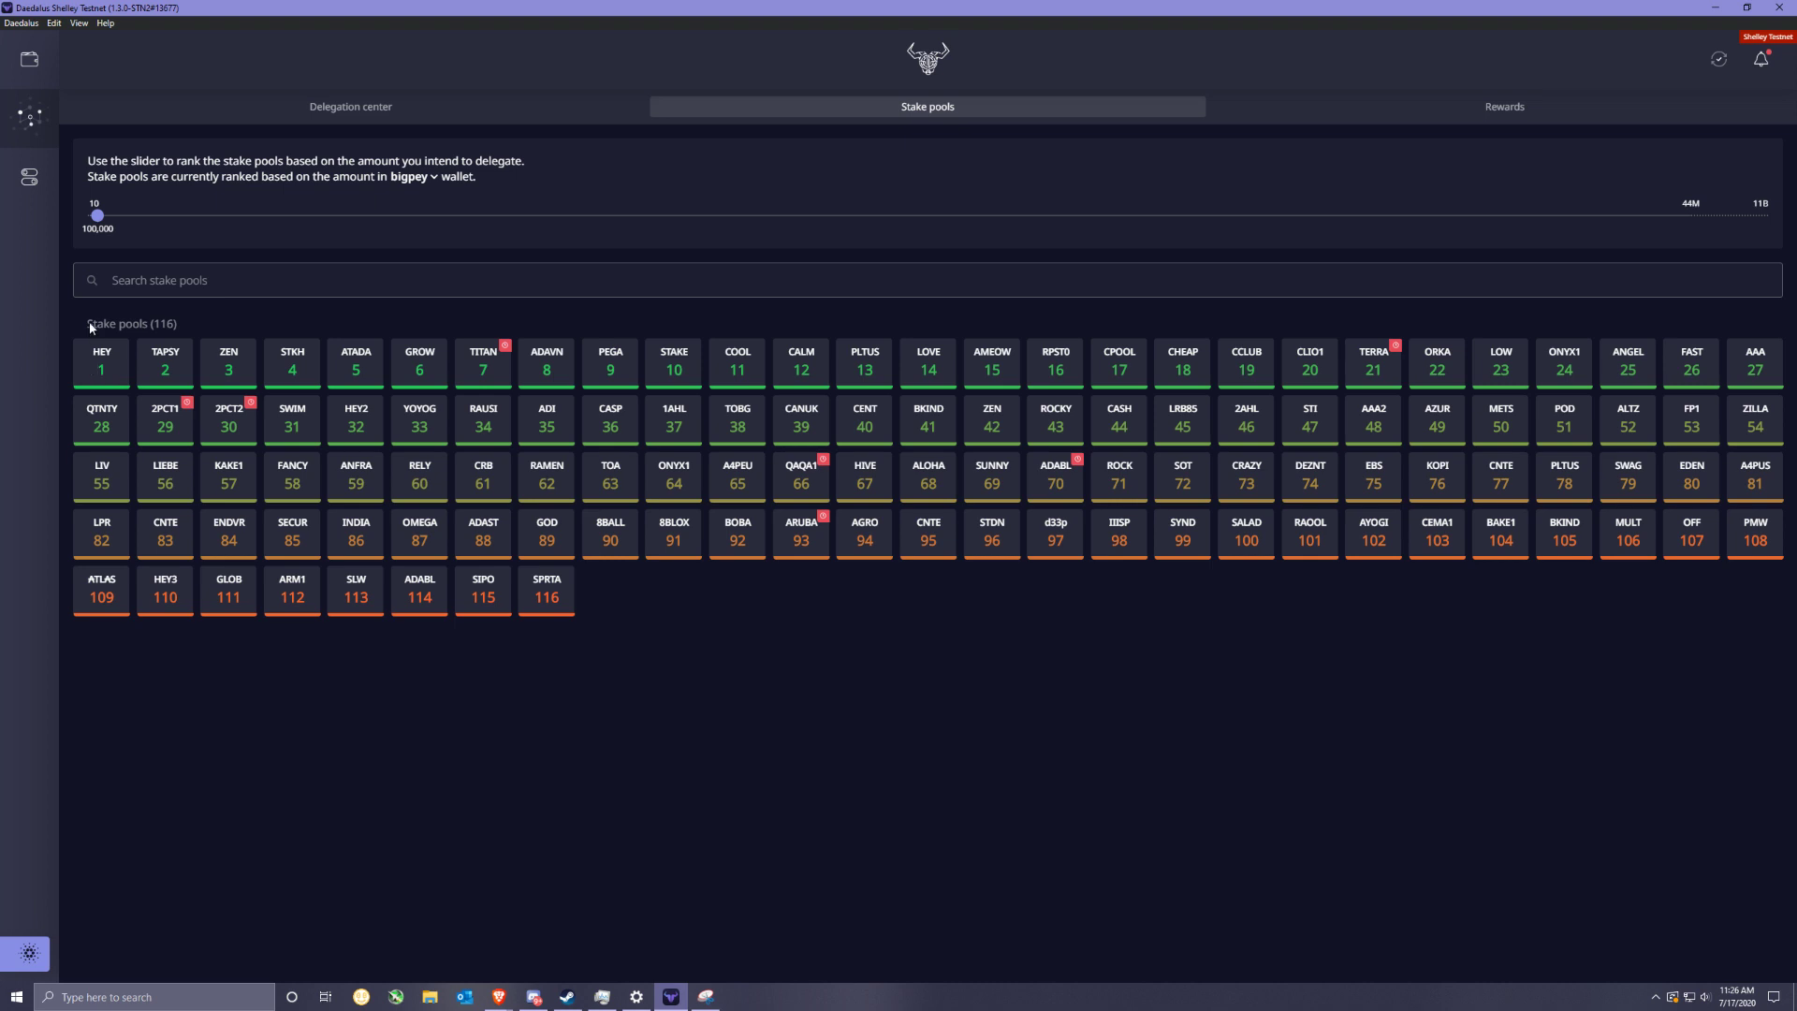
Step: Examine the details of the HEY and TAPSY stake pools, including HEY's cost per epoch and produced blocks
{"action": "left_click", "coordinate": [112, 362]}
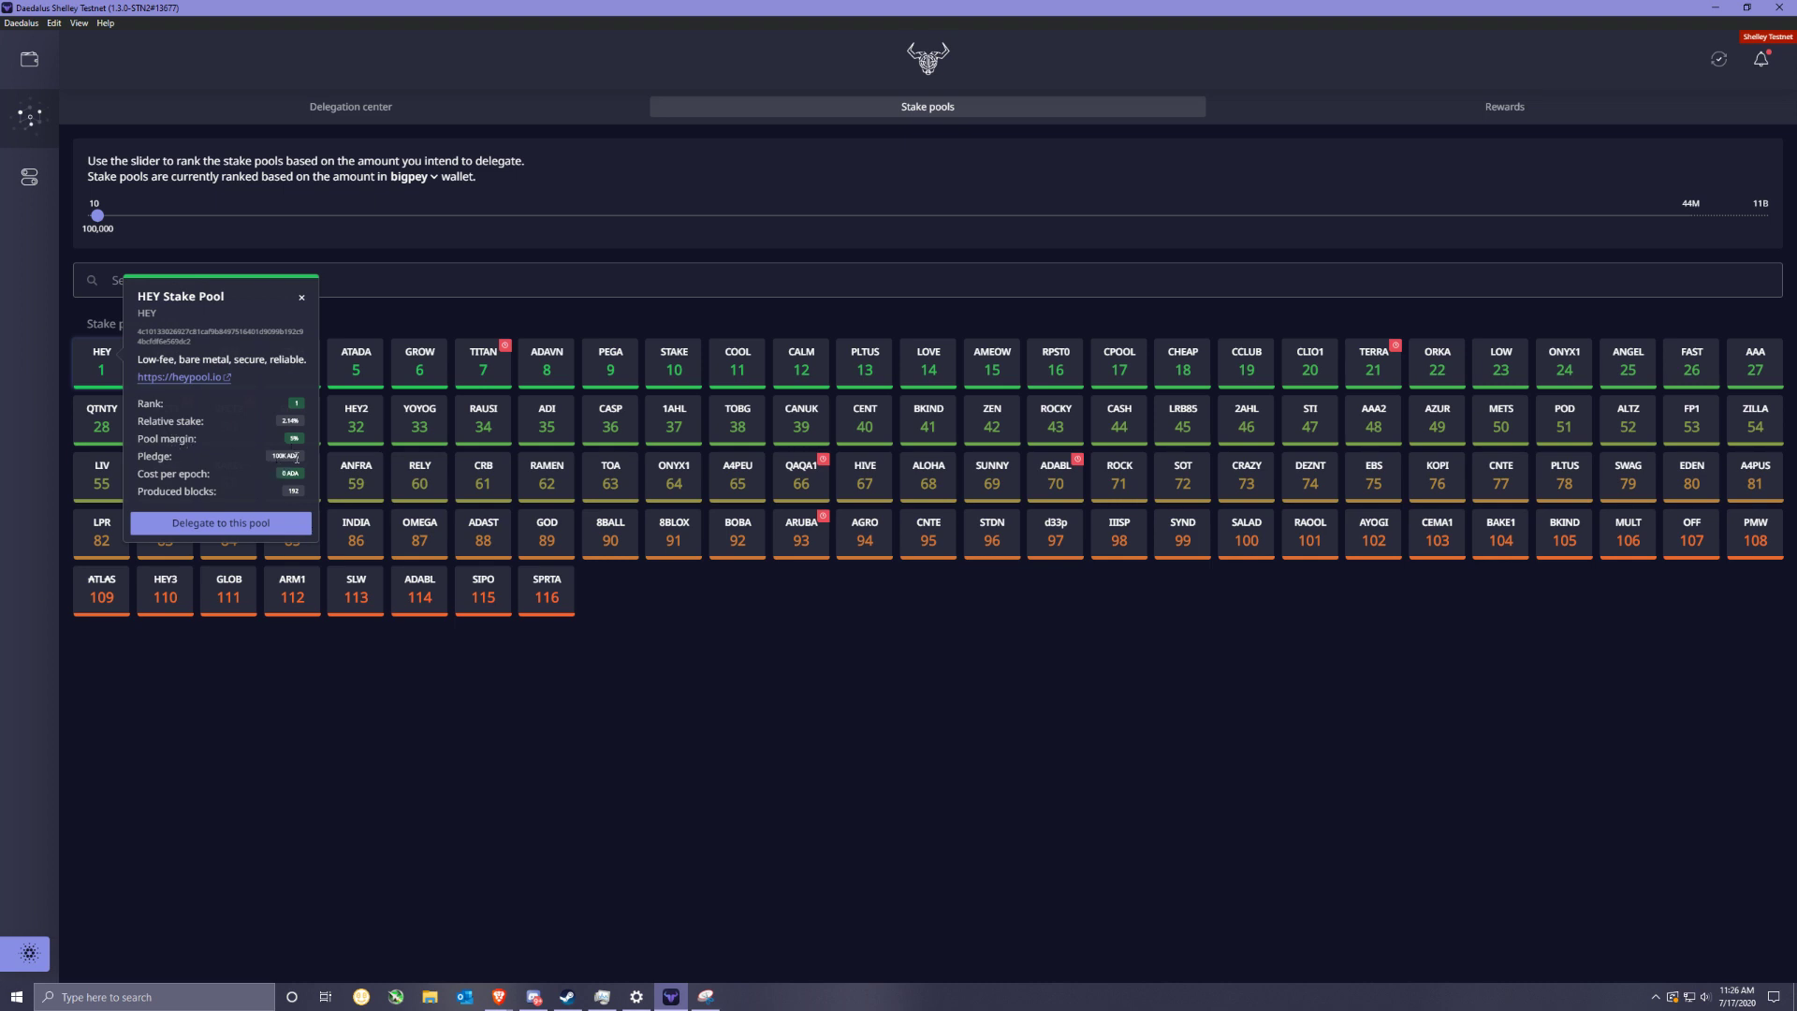
{"action": "left_click_drag", "start_coordinate": [286, 477], "coordinate": [299, 479]}
{"action": "left_click", "coordinate": [297, 479]}
{"action": "left_click_drag", "start_coordinate": [287, 492], "coordinate": [300, 499]}
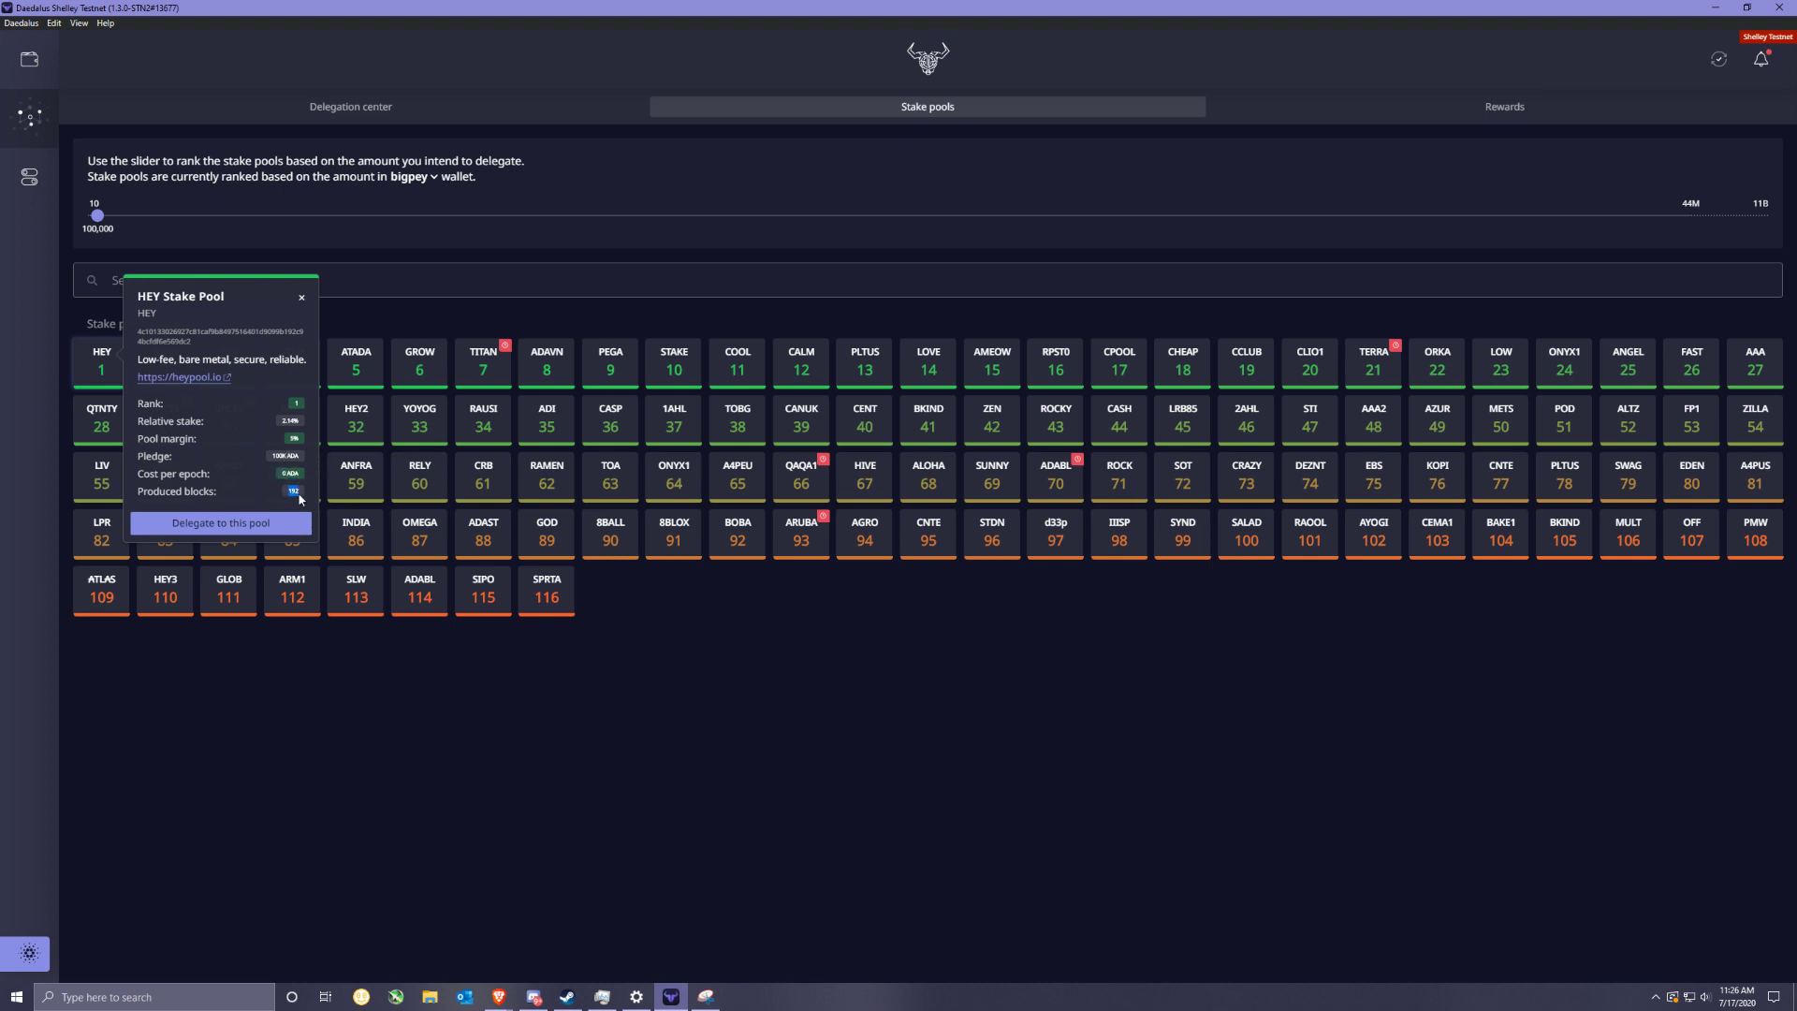
{"action": "left_click", "coordinate": [382, 670]}
{"action": "left_click", "coordinate": [164, 376]}
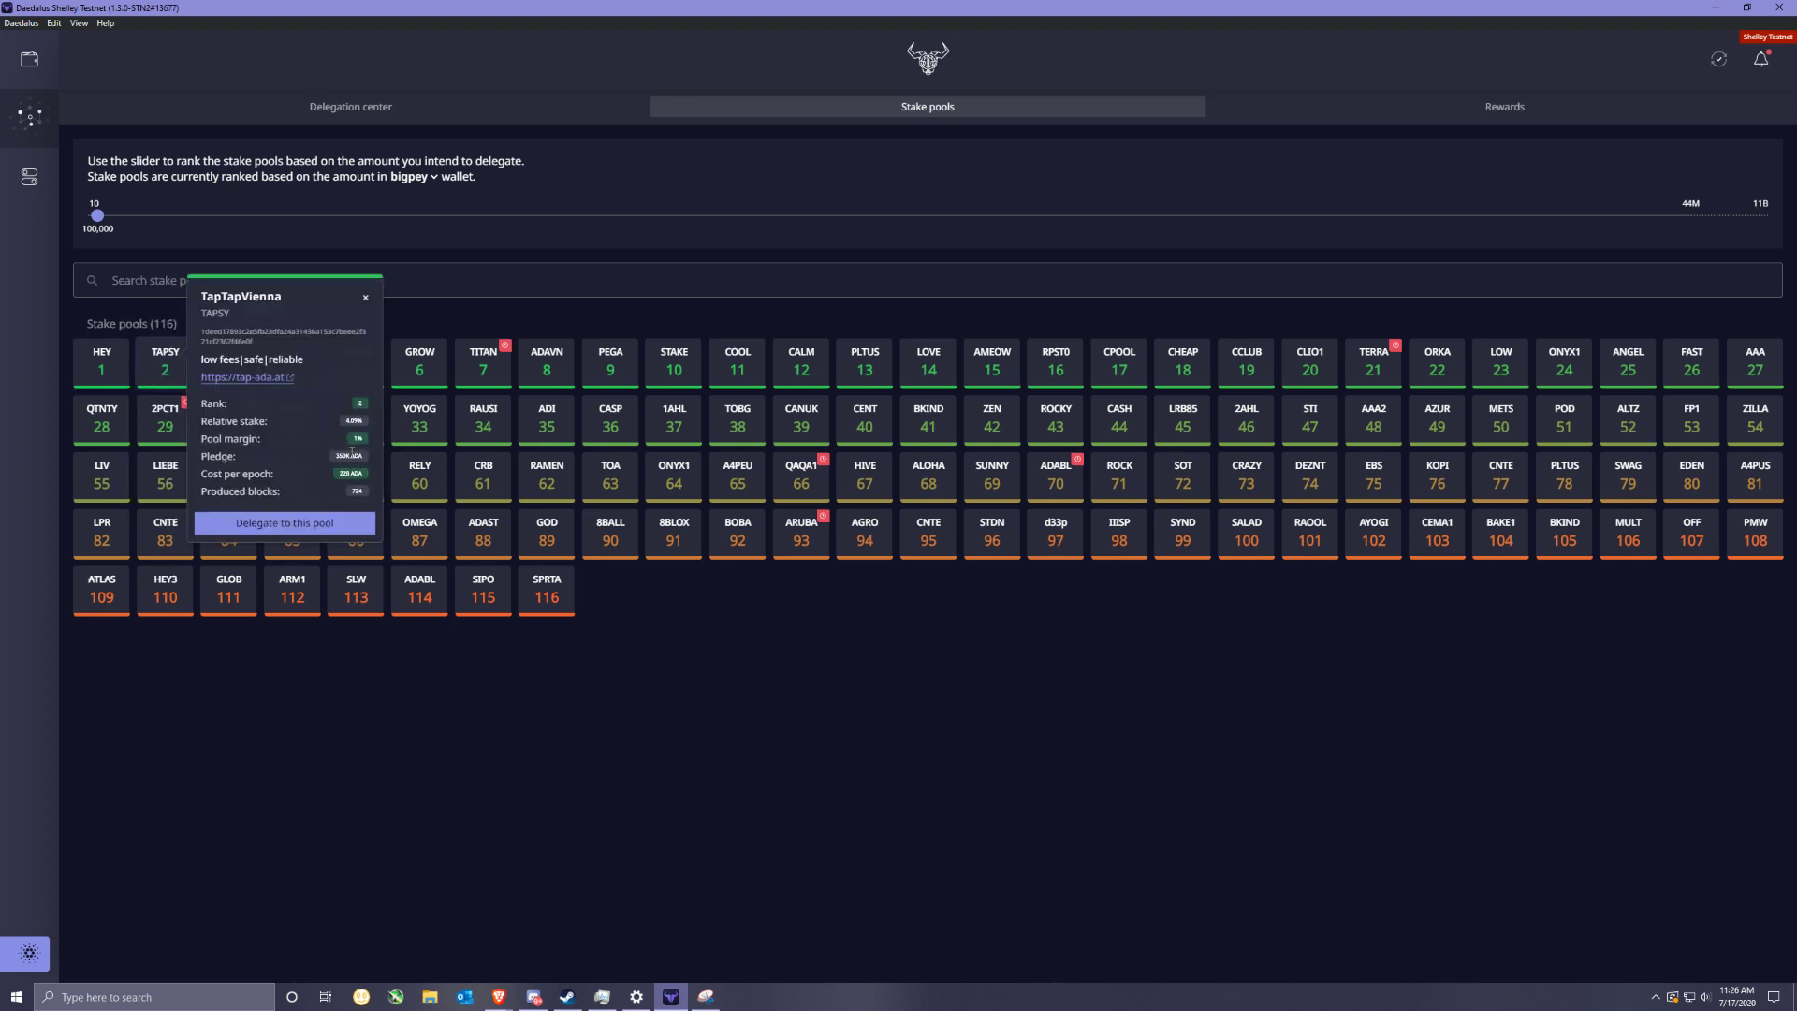
{"action": "left_click", "coordinate": [247, 692]}
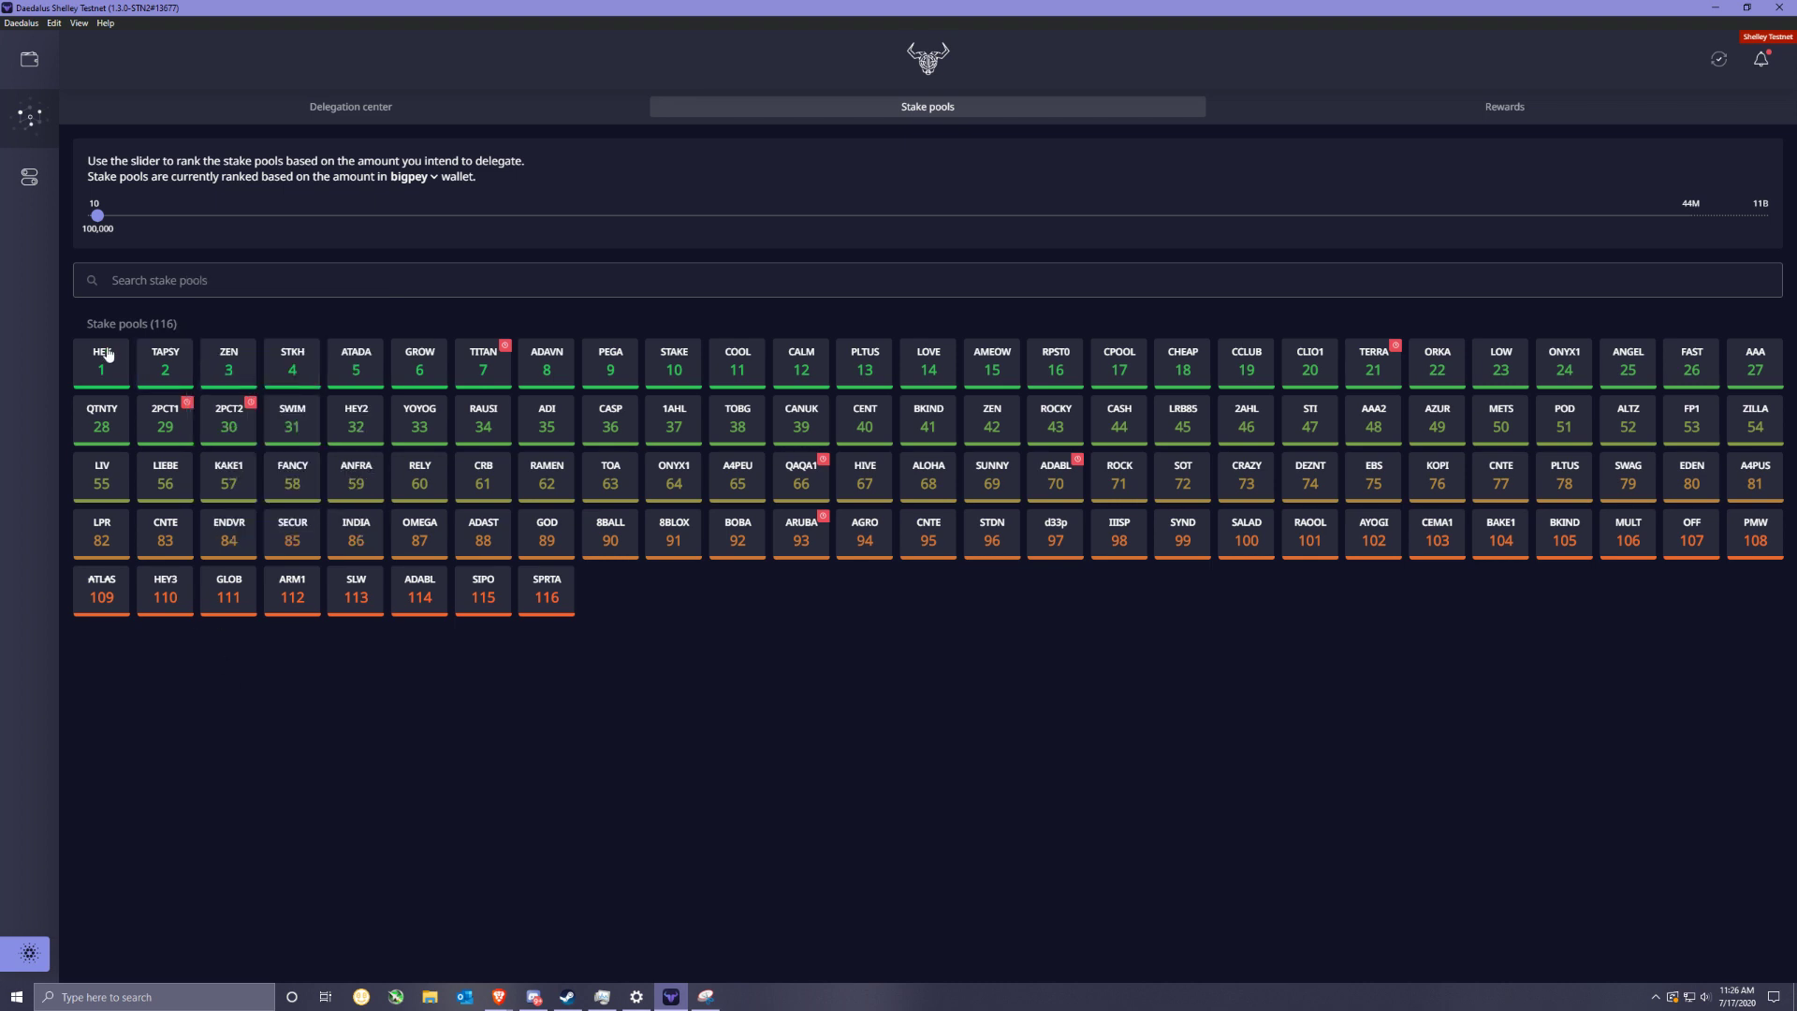
Step: Reopen the HEY stake pool's details and examine its relative stake
{"action": "left_click", "coordinate": [107, 354]}
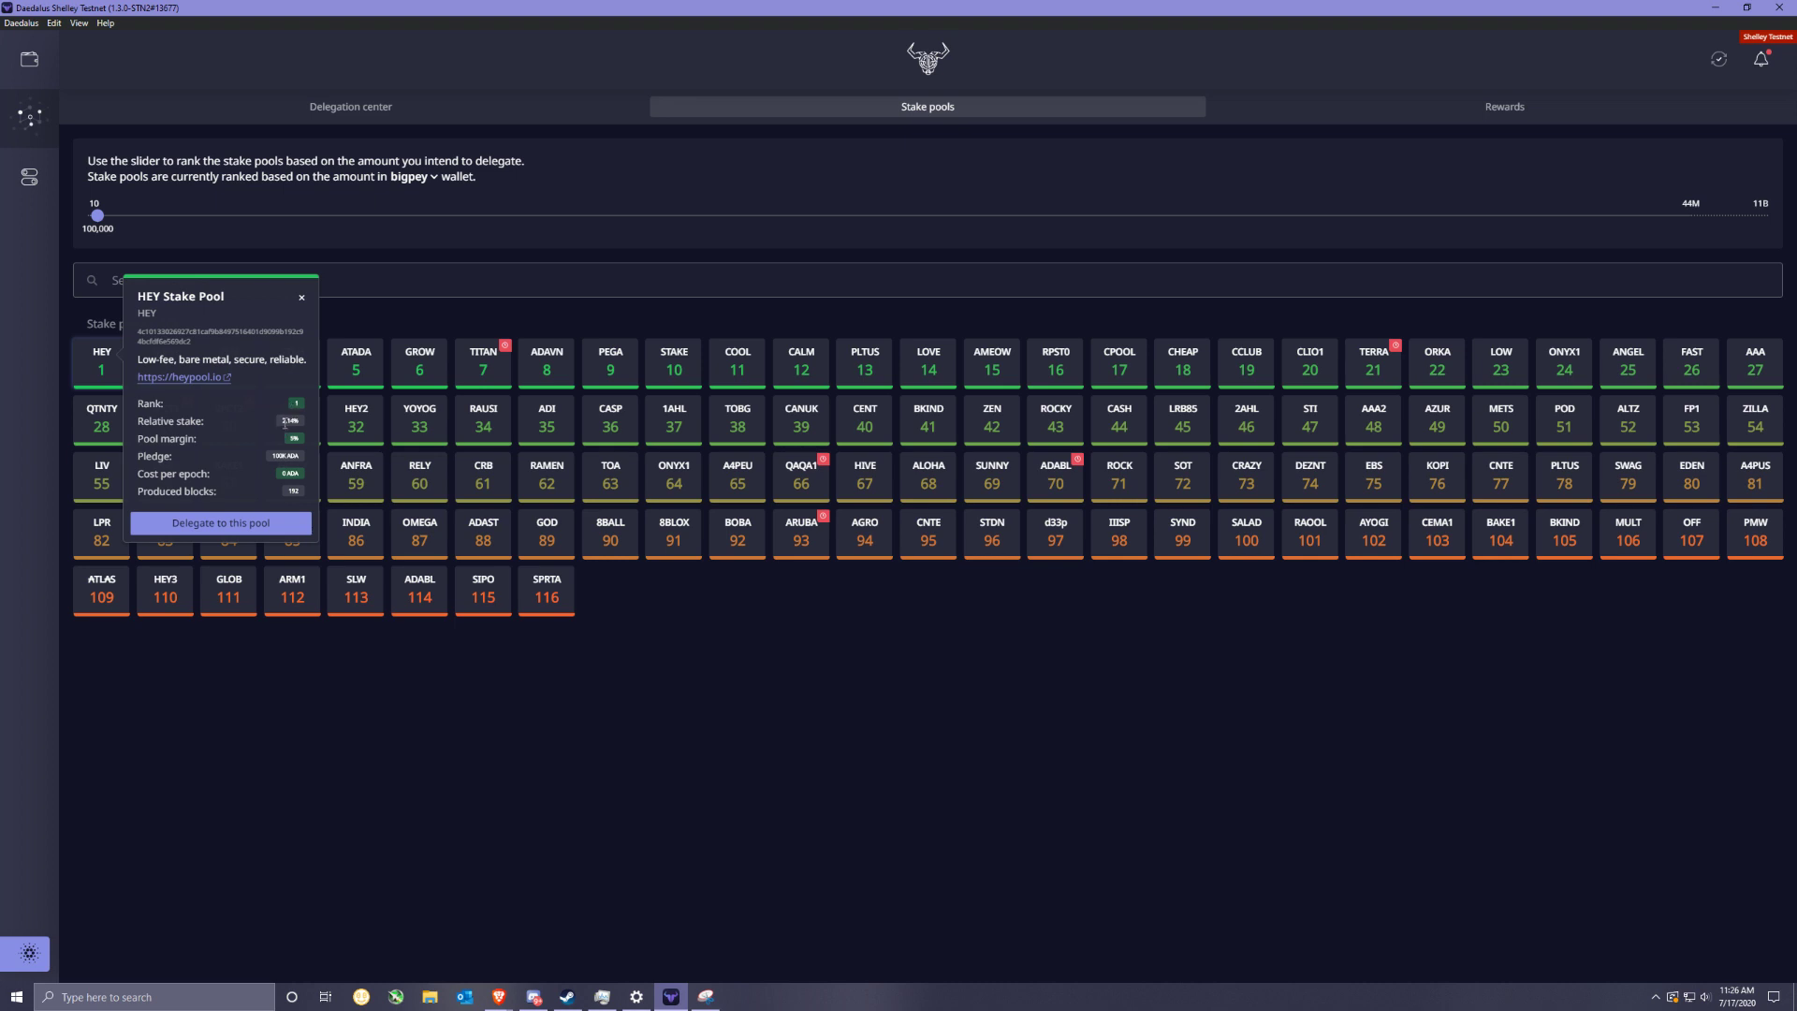
{"action": "left_click", "coordinate": [341, 660]}
{"action": "left_click", "coordinate": [114, 379]}
{"action": "left_click", "coordinate": [240, 694]}
{"action": "left_click", "coordinate": [97, 367]}
{"action": "left_click_drag", "start_coordinate": [282, 426], "coordinate": [292, 423]}
{"action": "left_click", "coordinate": [299, 421]}
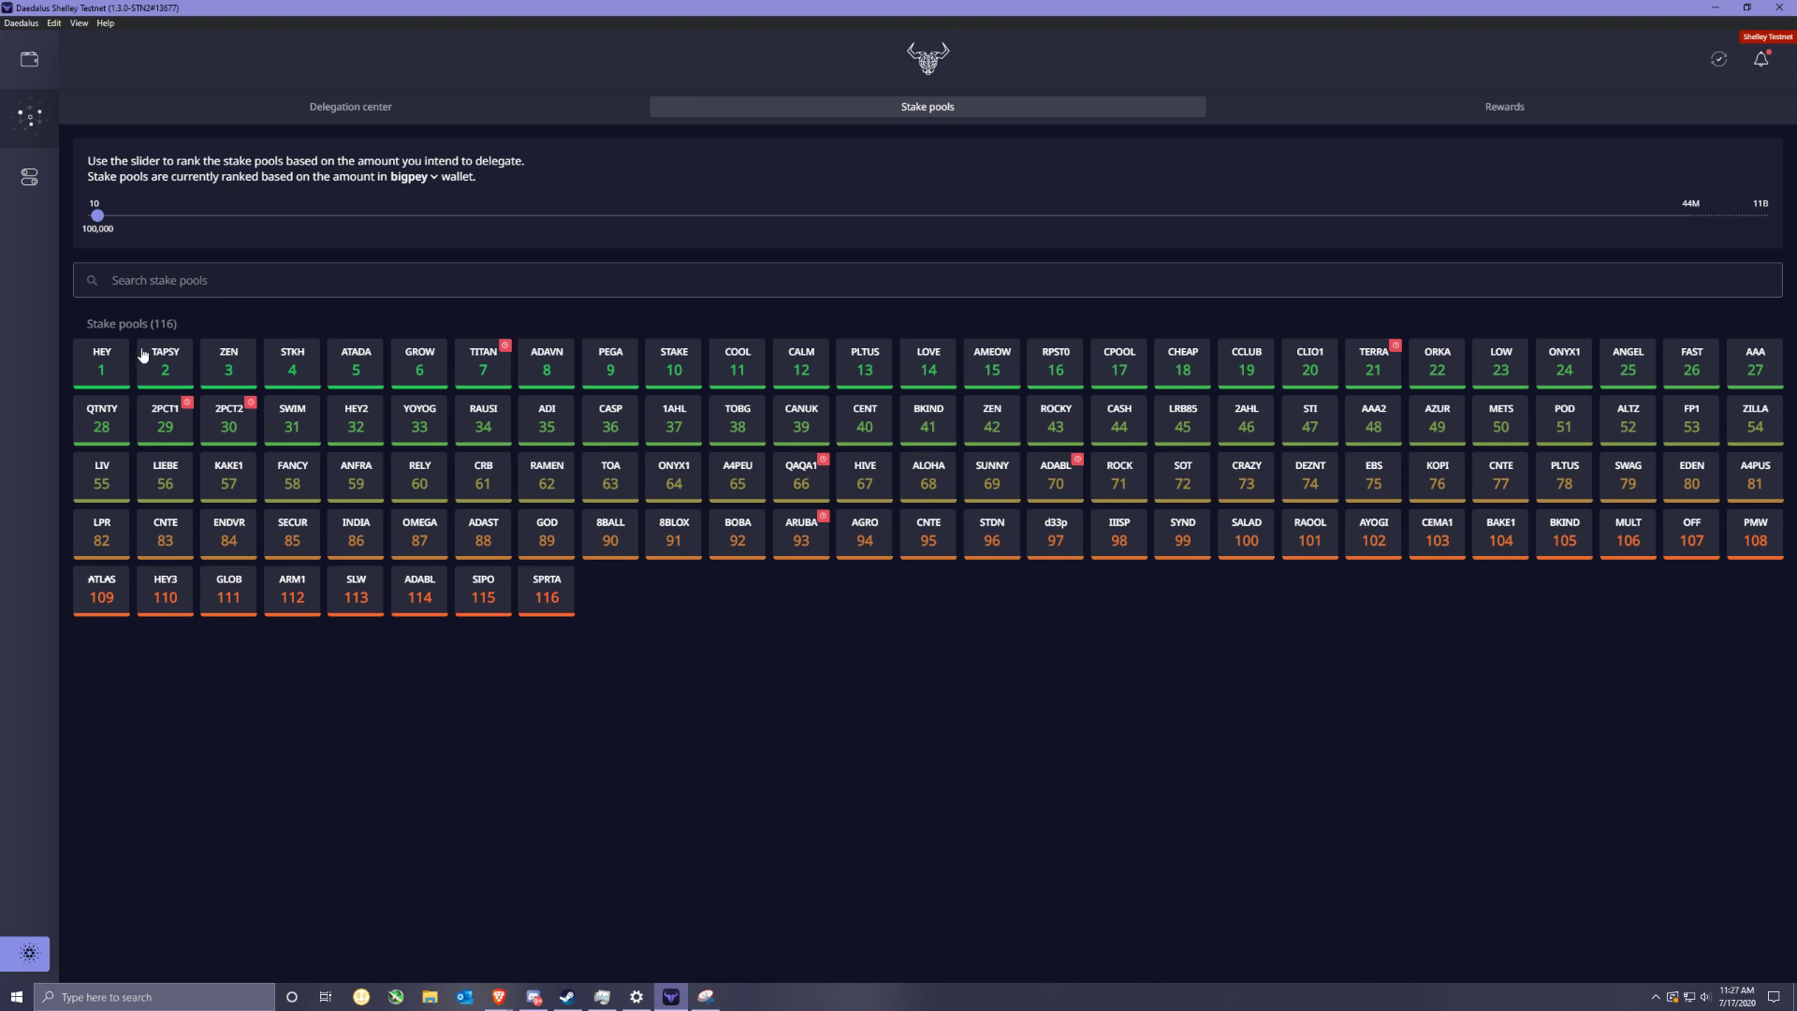
Step: Compare the pool margin and cost per epoch of the TAPSY and HEY stake pools
{"action": "mouse_move", "coordinate": [152, 362]}
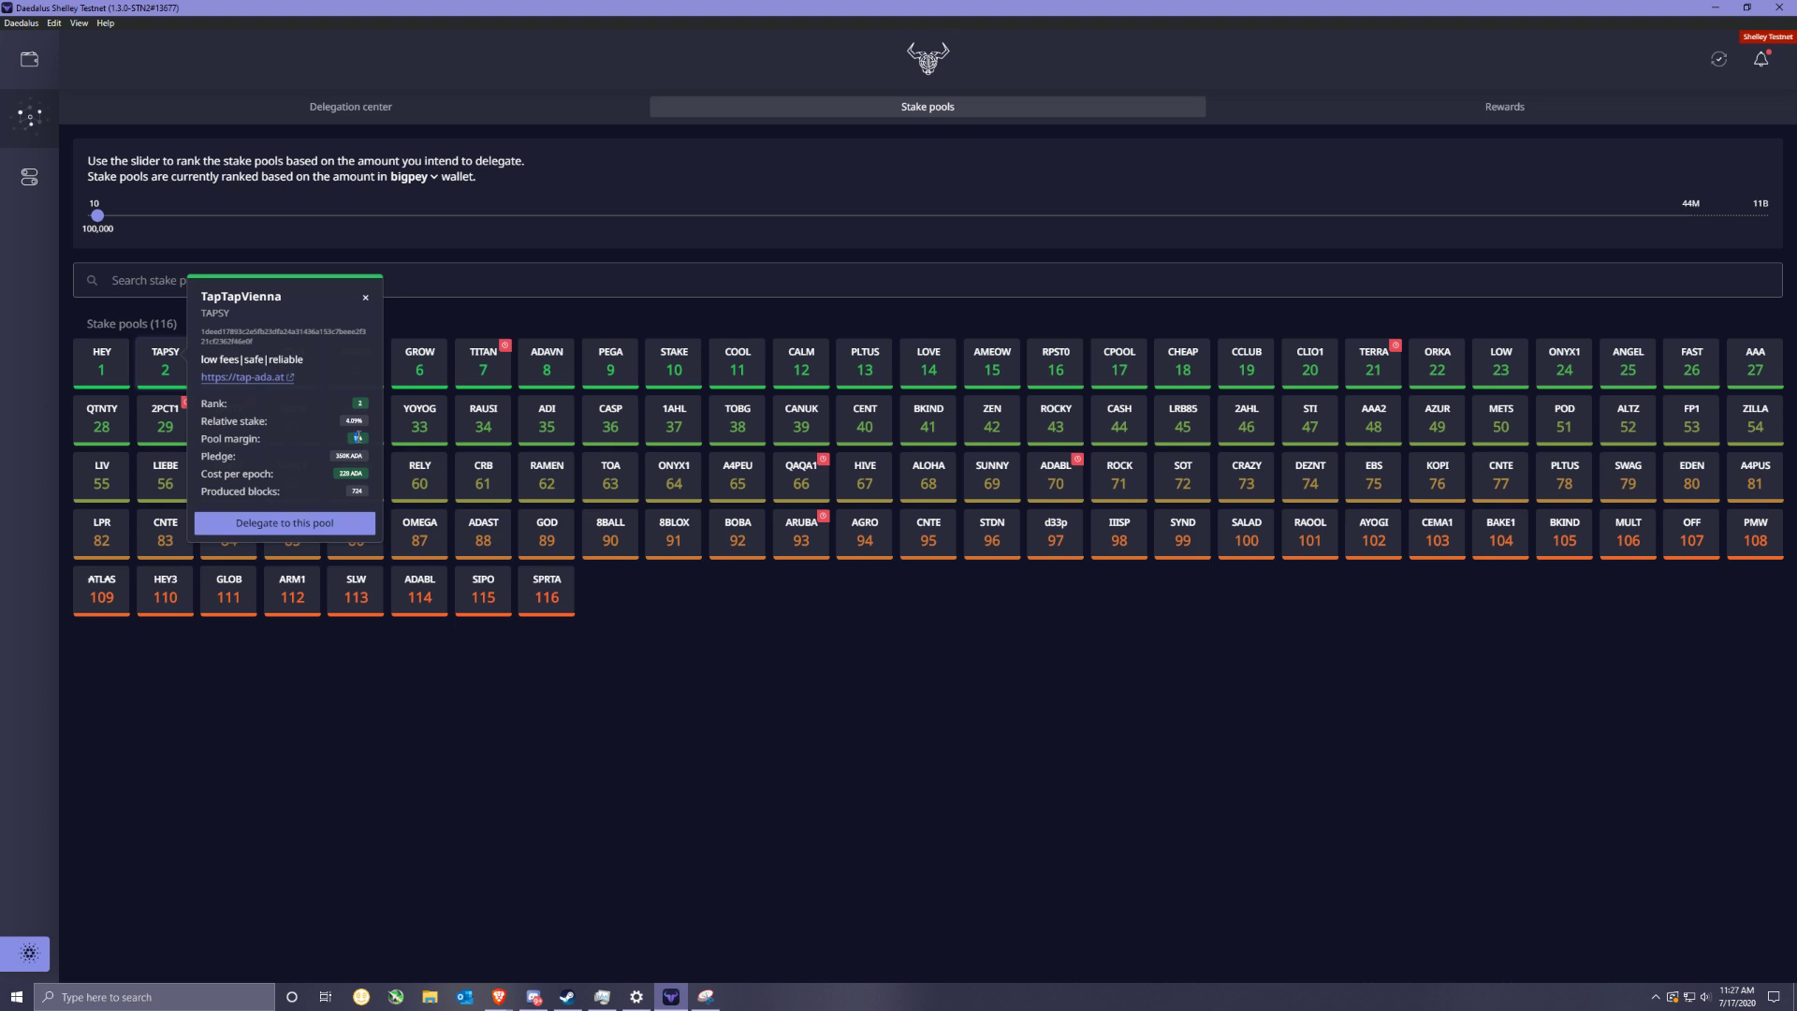
{"action": "left_click", "coordinate": [244, 688]}
{"action": "left_click", "coordinate": [132, 380]}
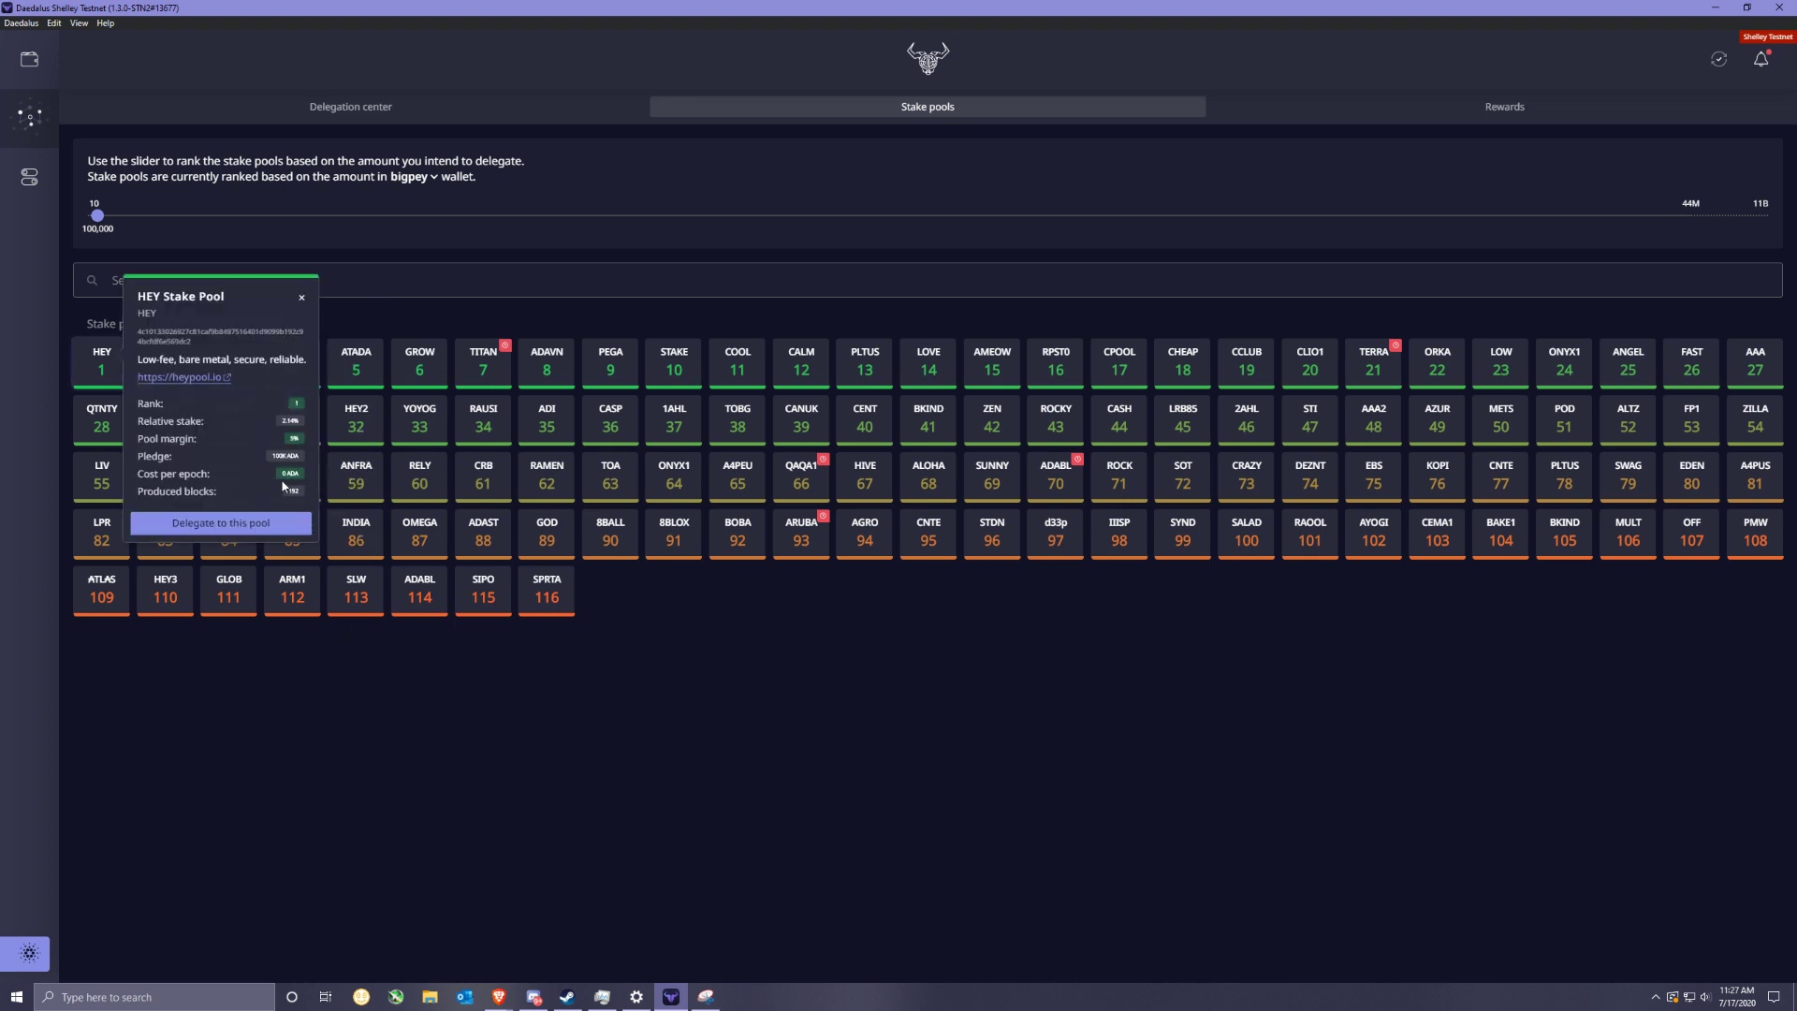
{"action": "left_click", "coordinate": [154, 721]}
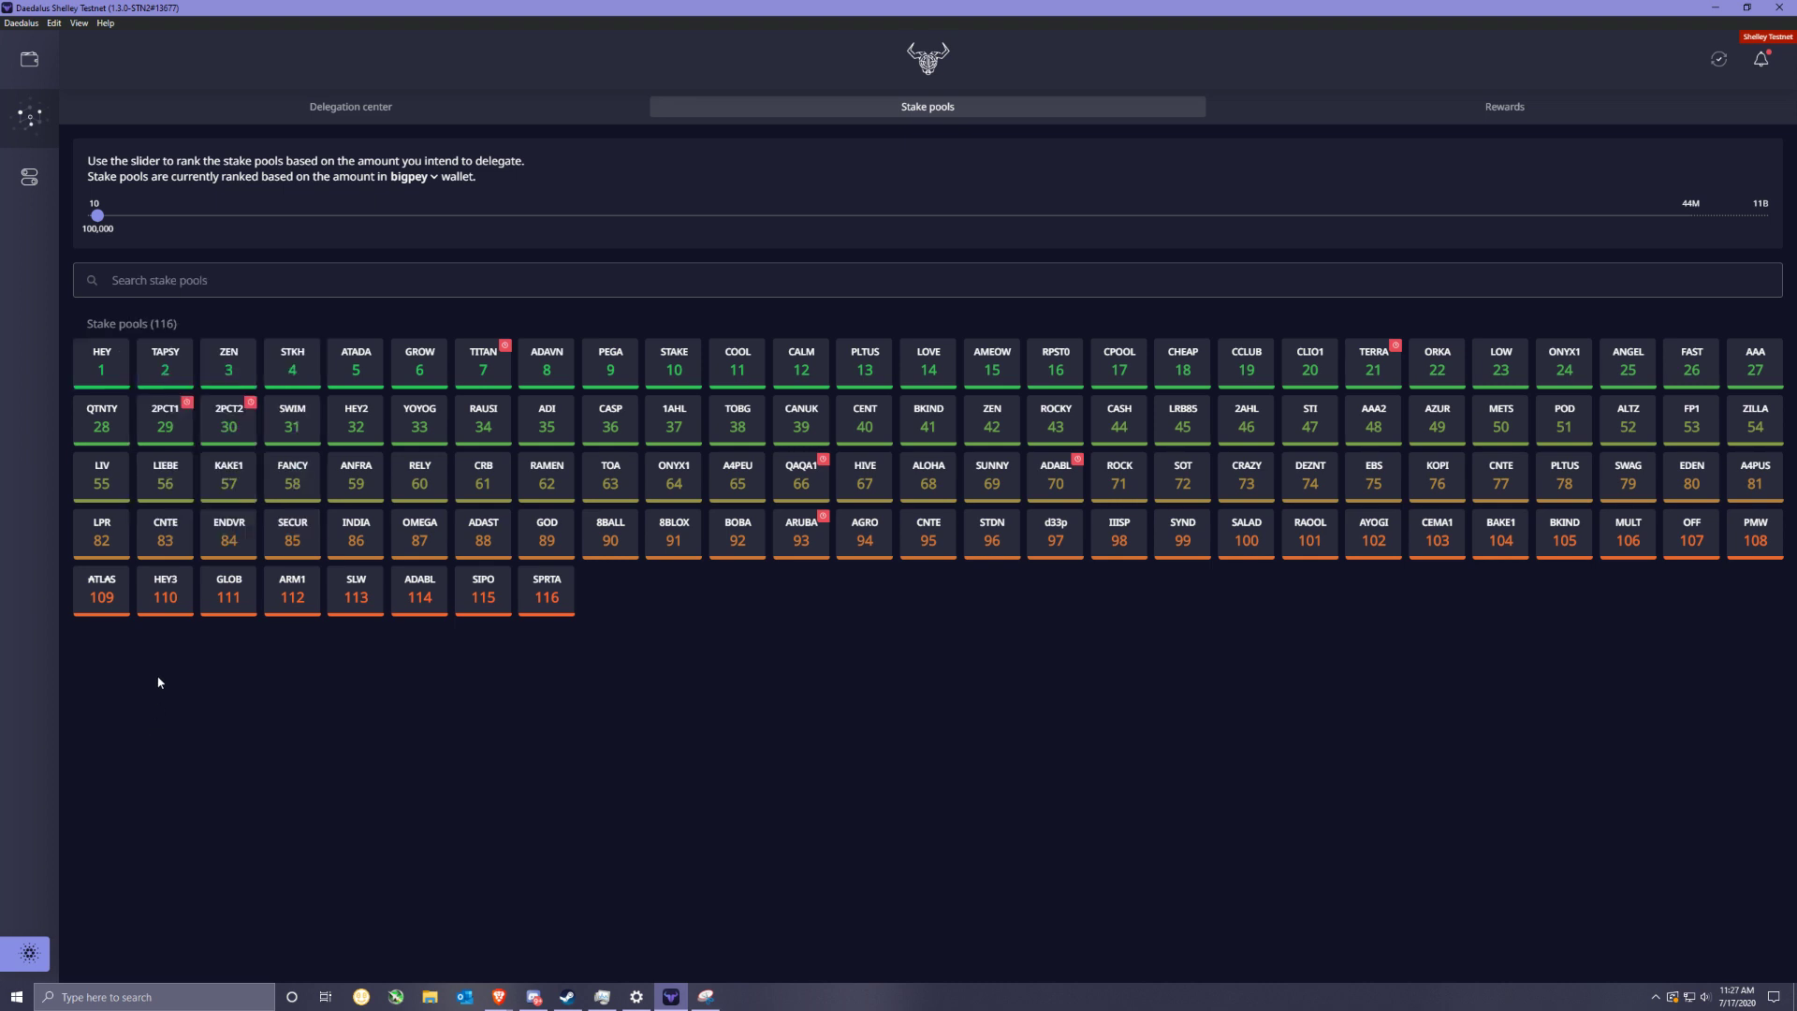
{"action": "left_click", "coordinate": [148, 376]}
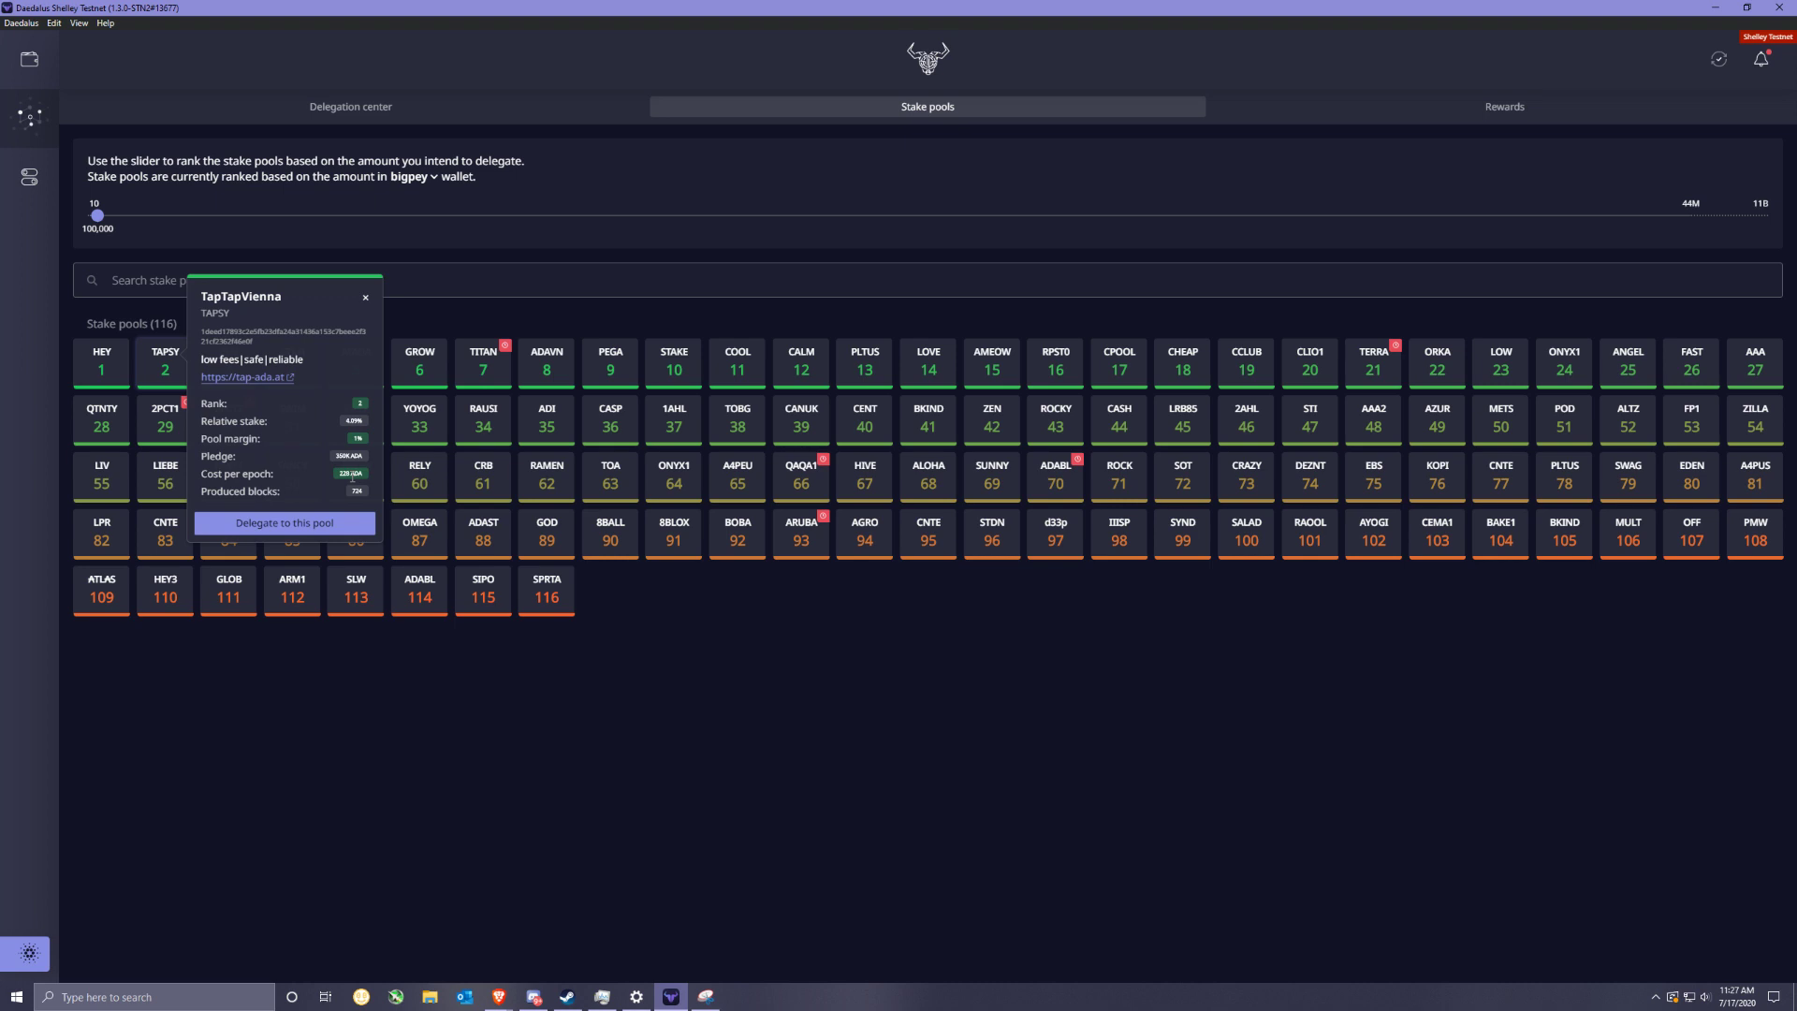
{"action": "left_click", "coordinate": [634, 620]}
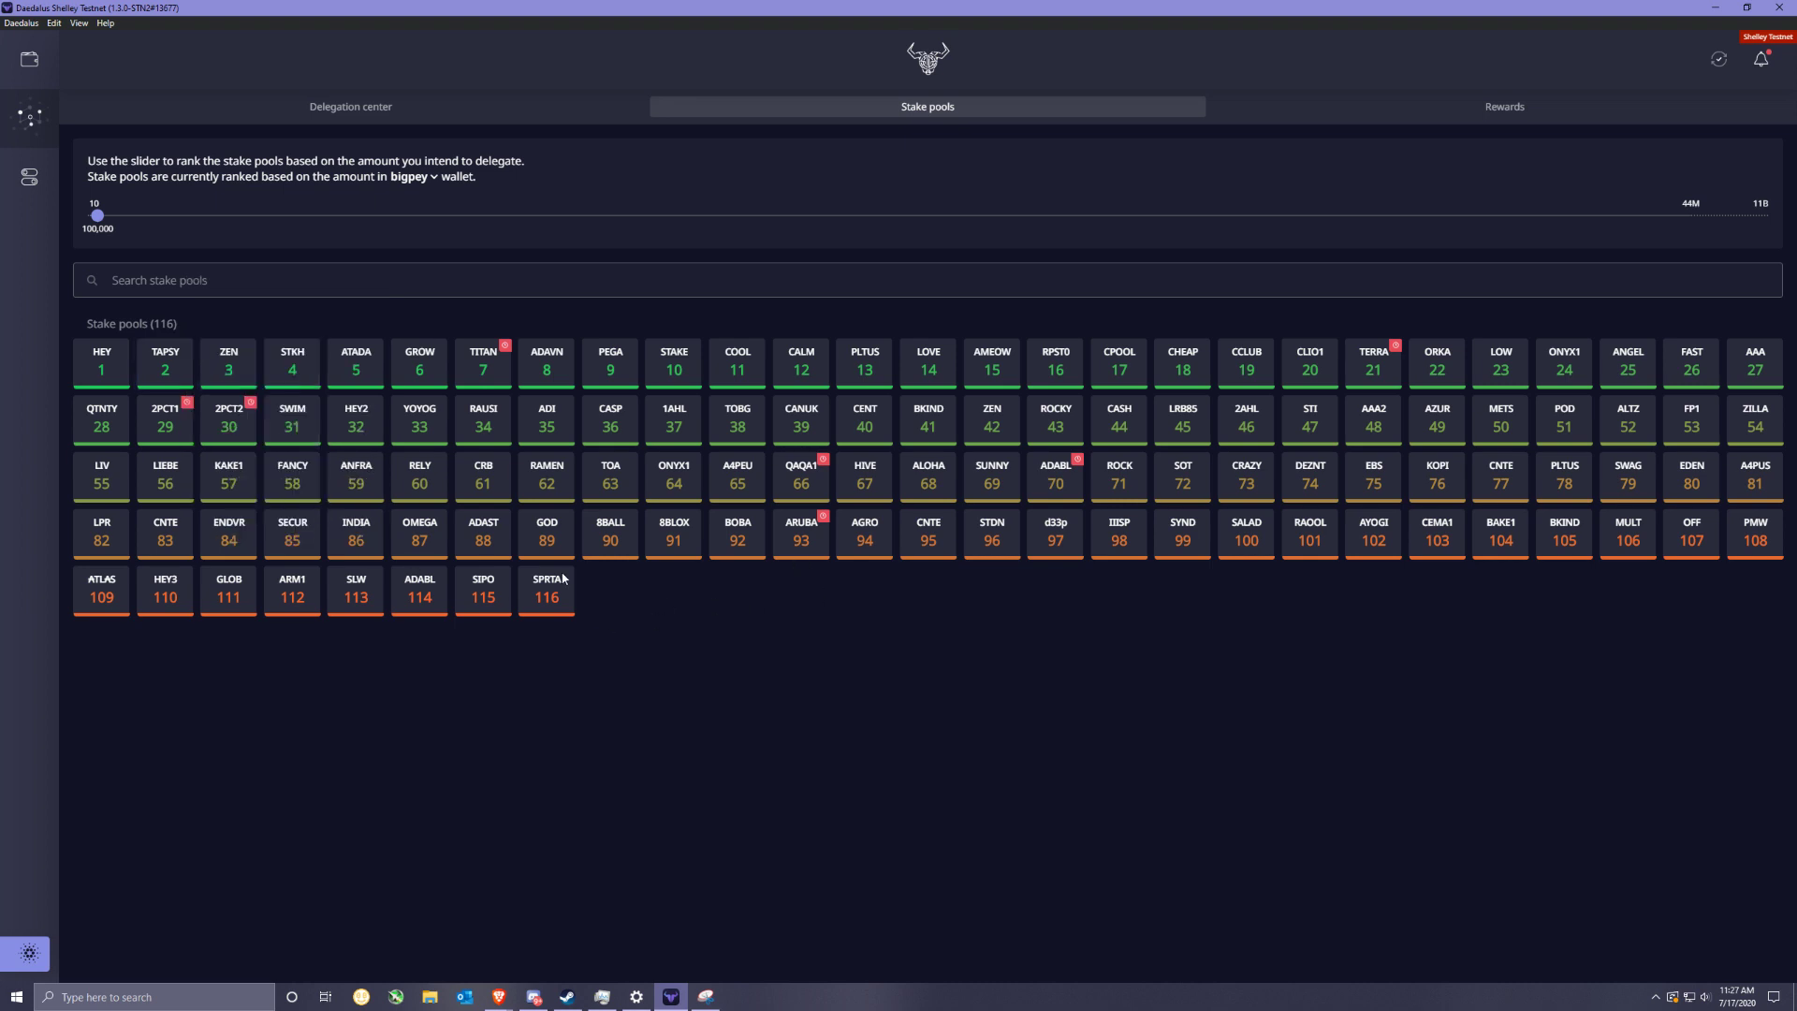
Step: Compare the details of the top-ranked HEY stake pool with those of the YOYOG pool
{"action": "left_click", "coordinate": [124, 370]}
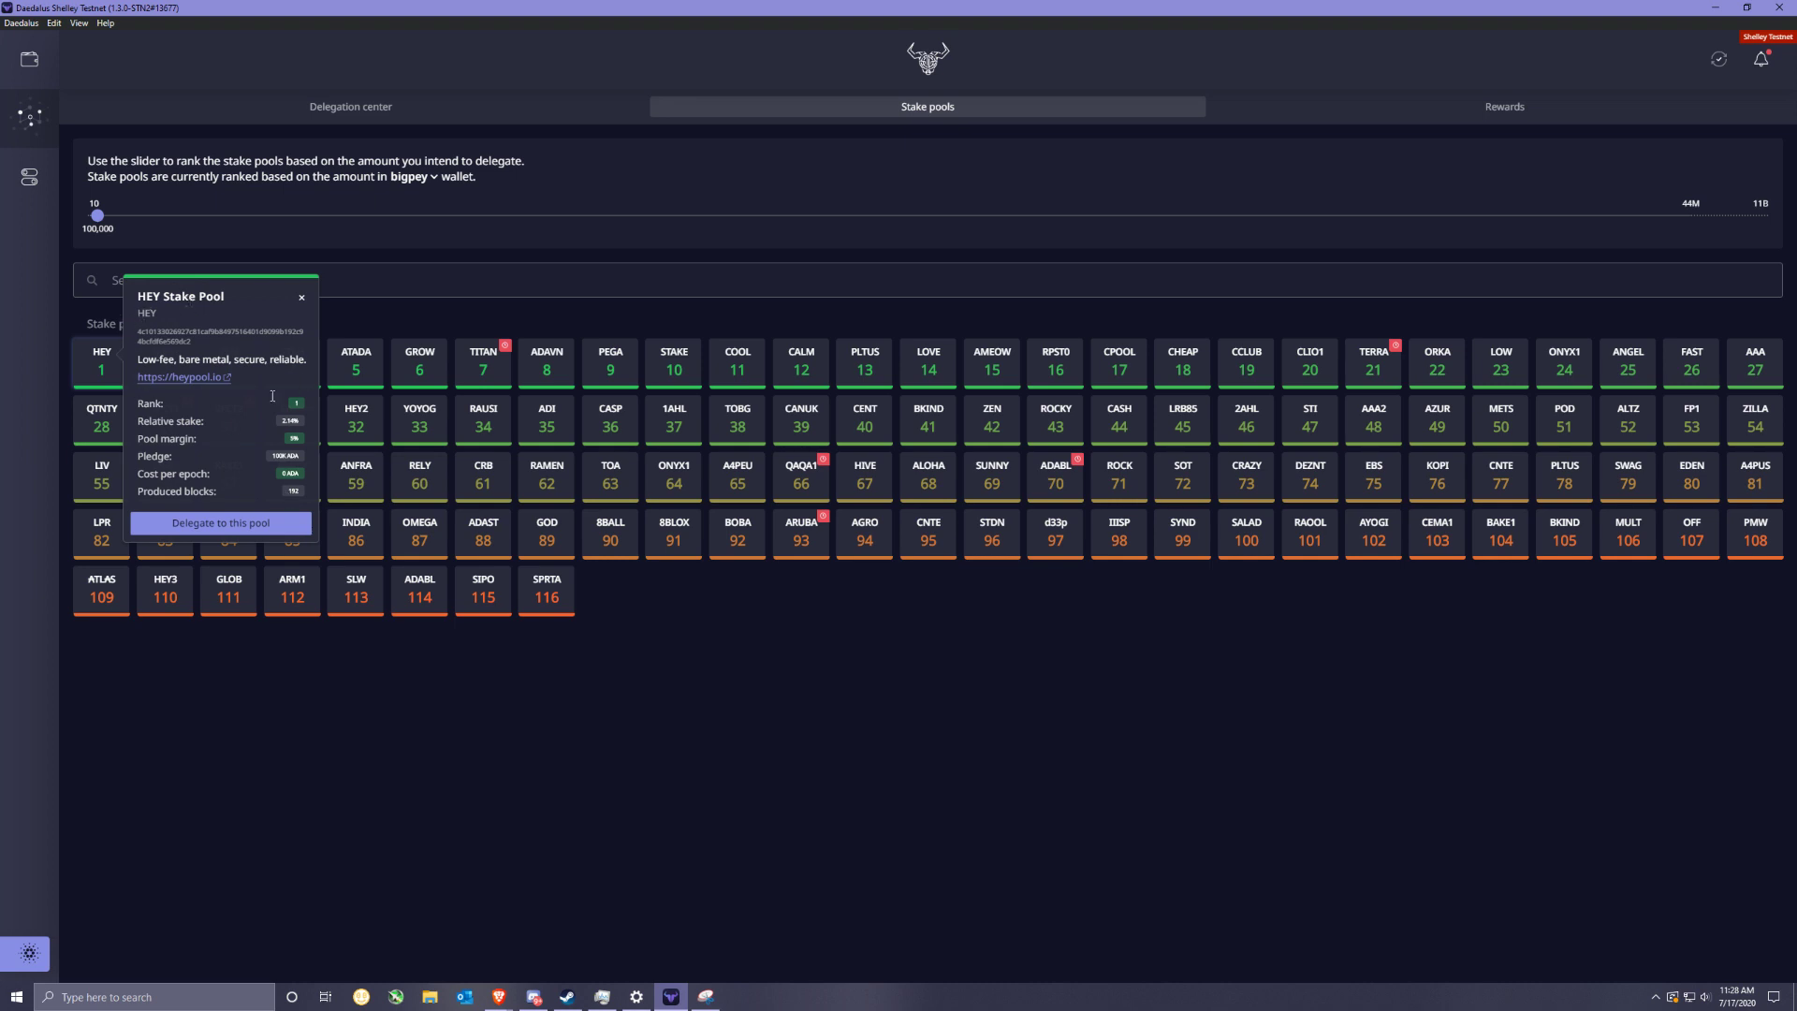
{"action": "left_click", "coordinate": [504, 662]}
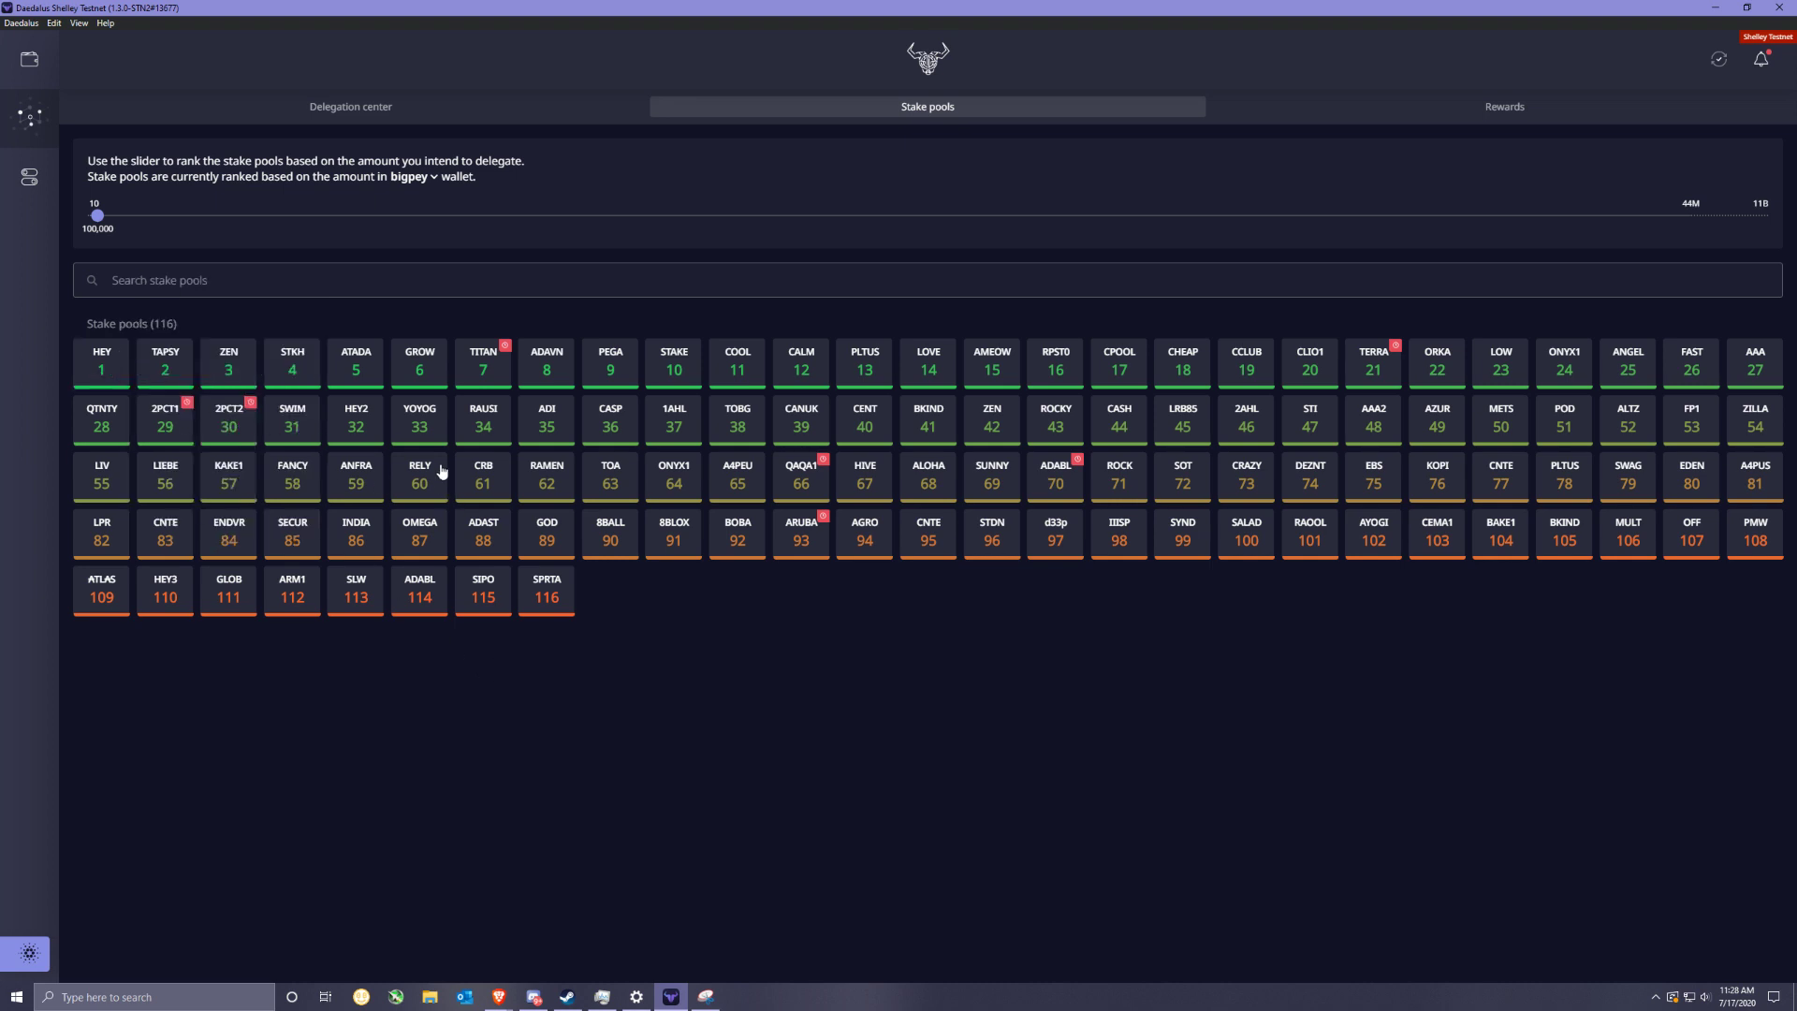
{"action": "left_click", "coordinate": [432, 433]}
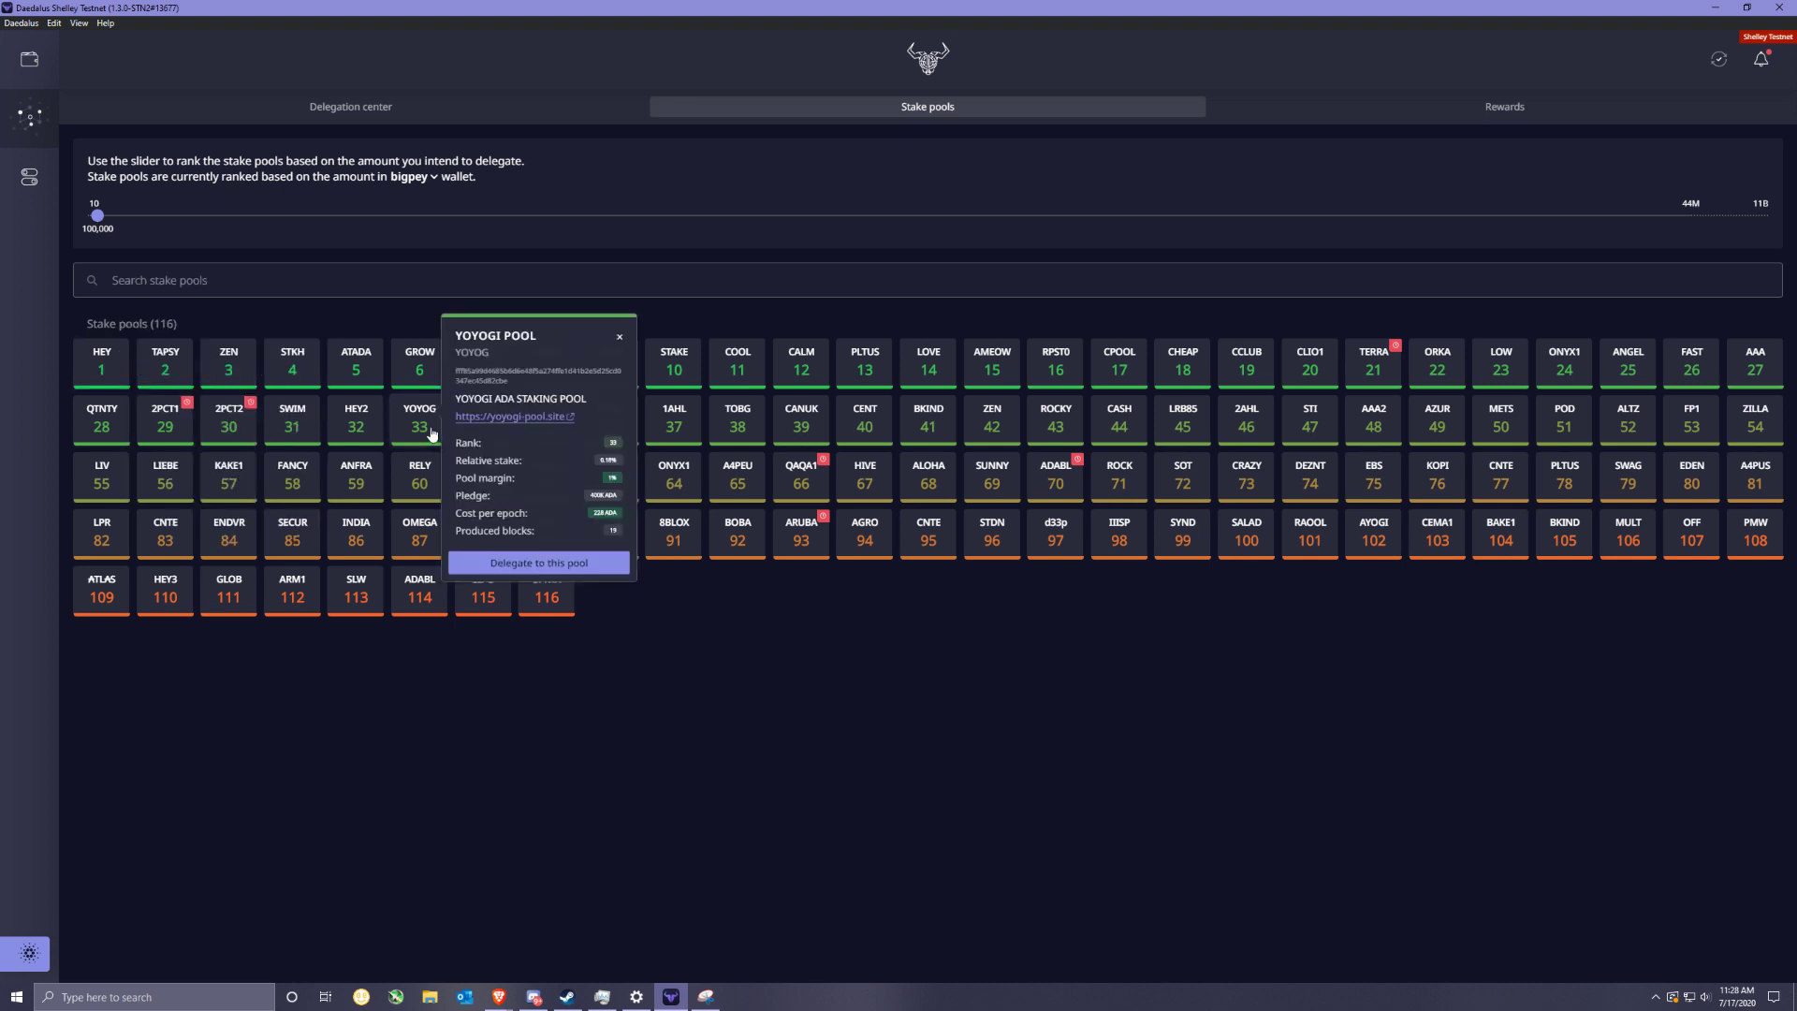
{"action": "left_click", "coordinate": [99, 361]}
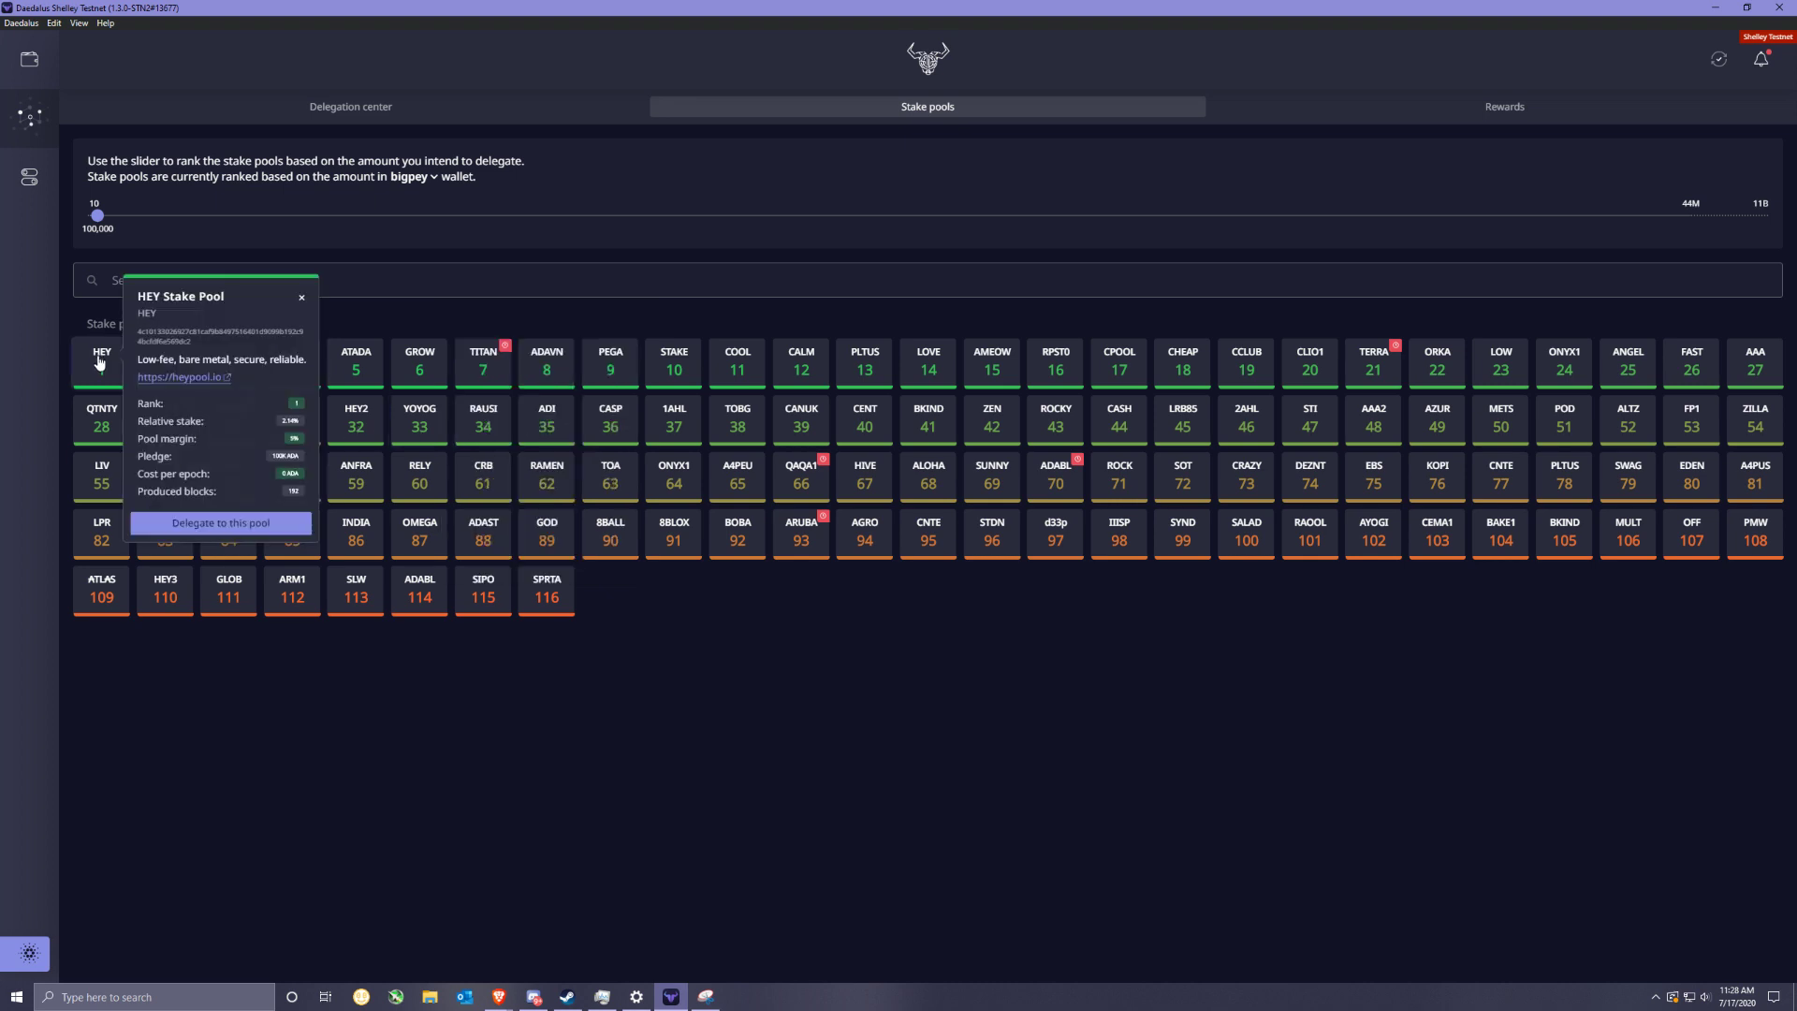
{"action": "left_click", "coordinate": [422, 438]}
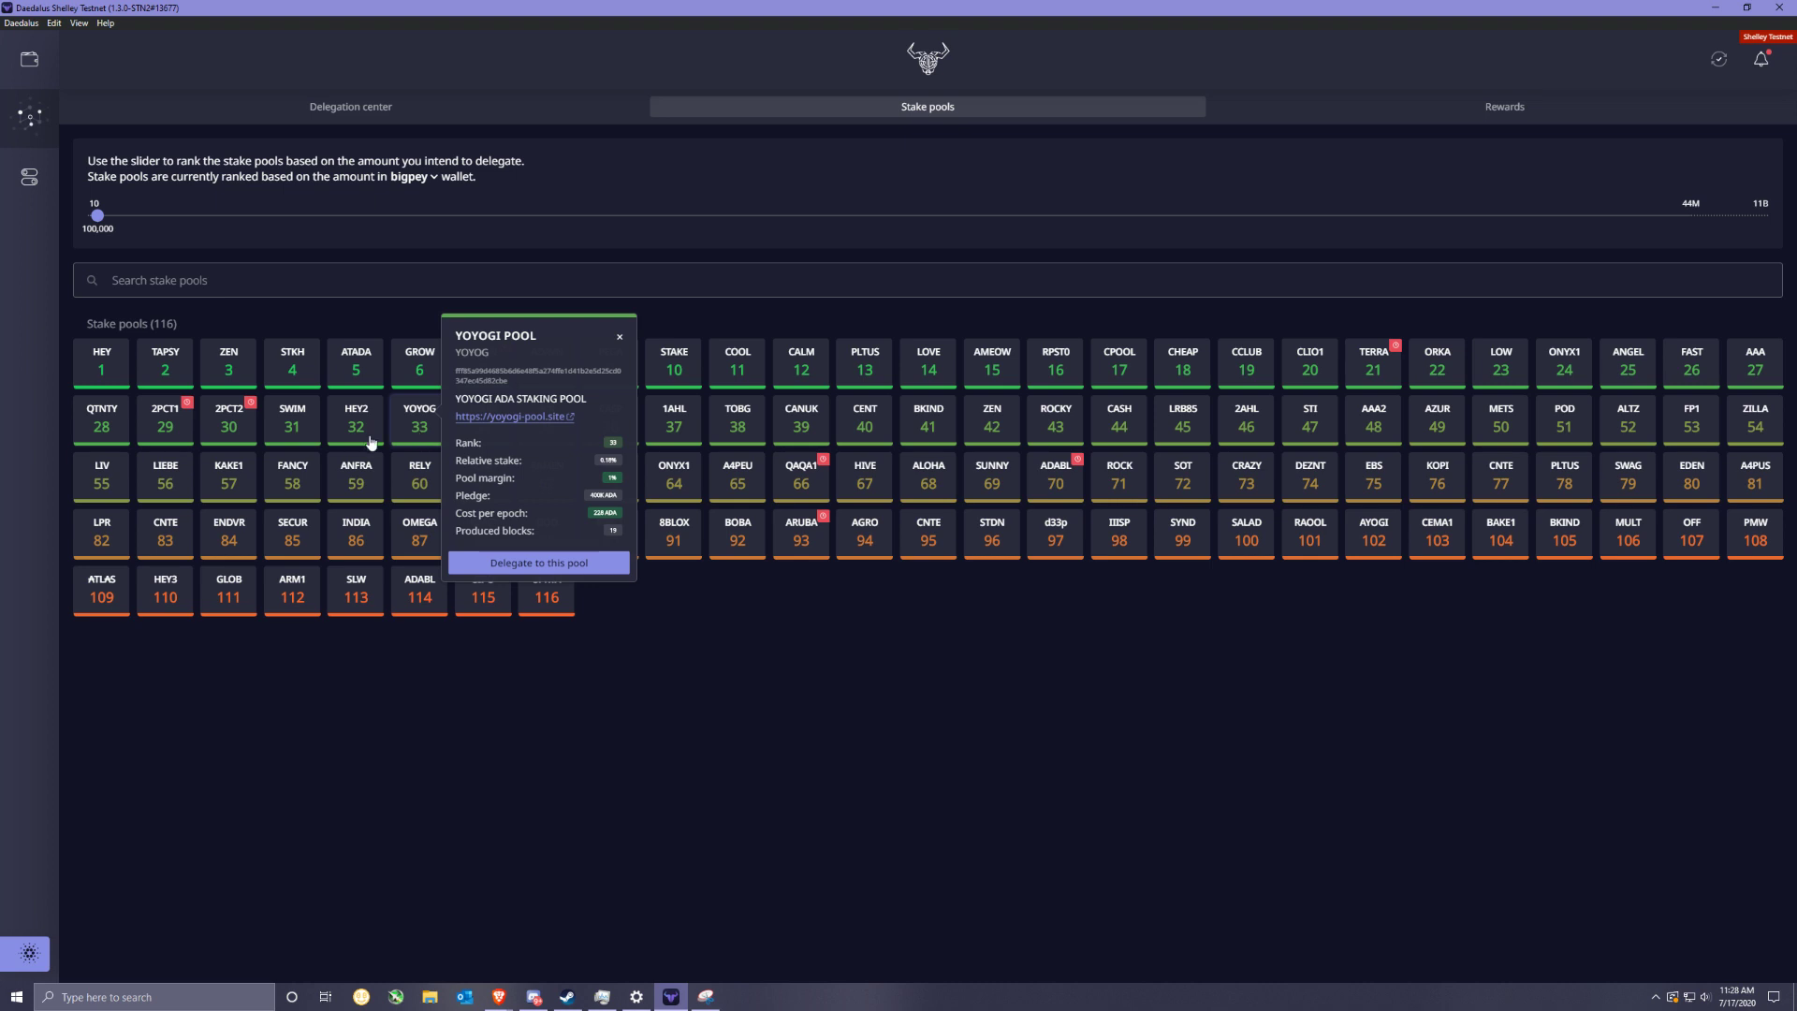
Step: Compare the HEY stake pool's details with those of the RAUSI and YOYOG pools
{"action": "left_click", "coordinate": [115, 372]}
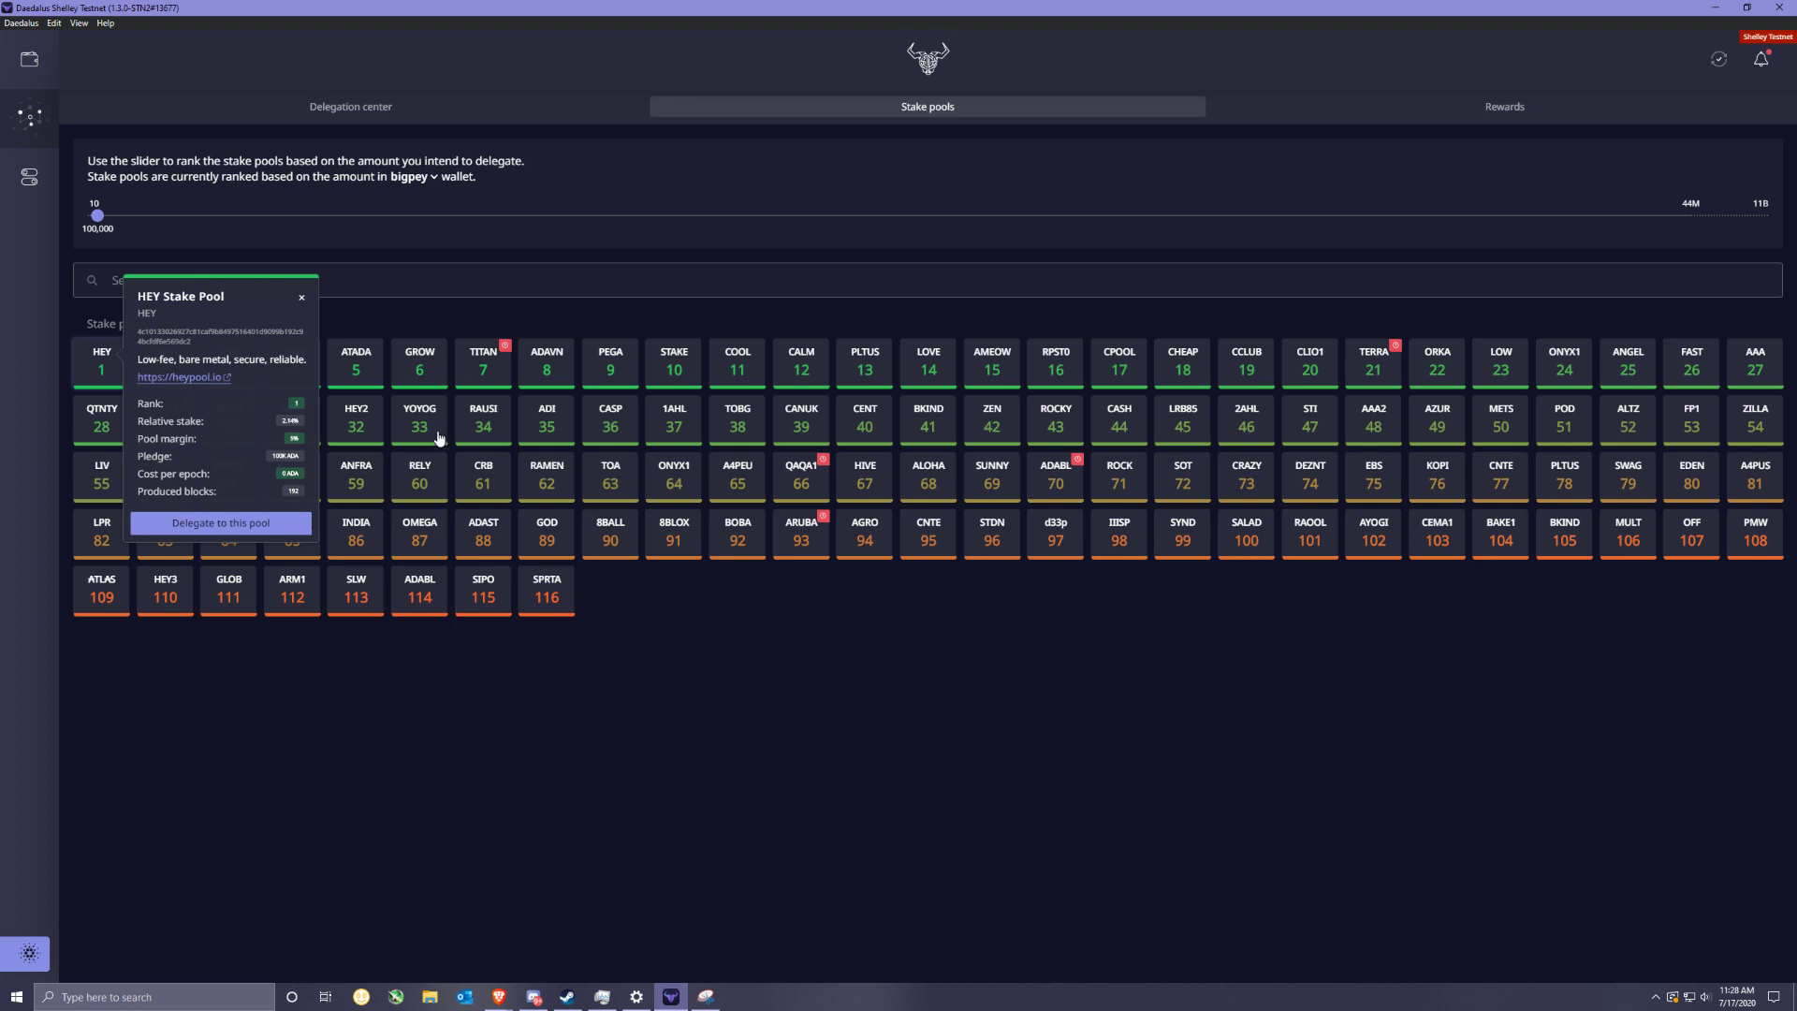
{"action": "left_click", "coordinate": [475, 431]}
{"action": "left_click", "coordinate": [105, 370]}
{"action": "left_click", "coordinate": [413, 433]}
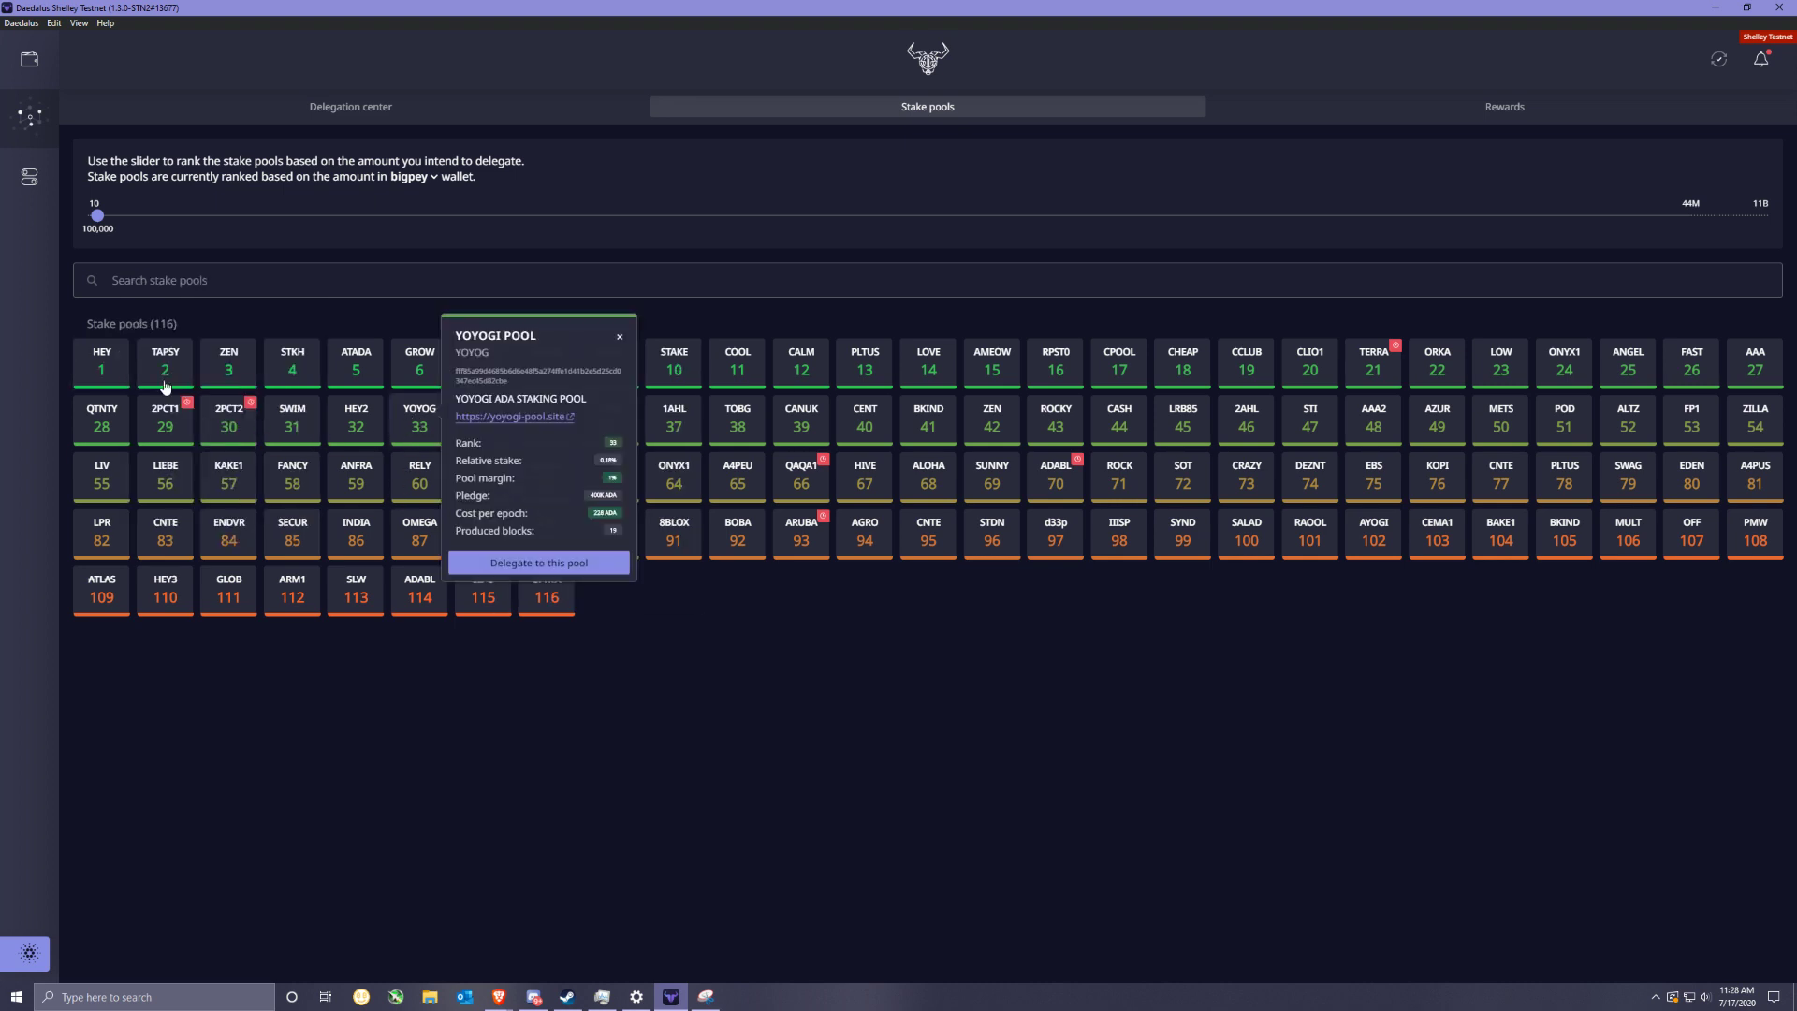
{"action": "left_click", "coordinate": [116, 375]}
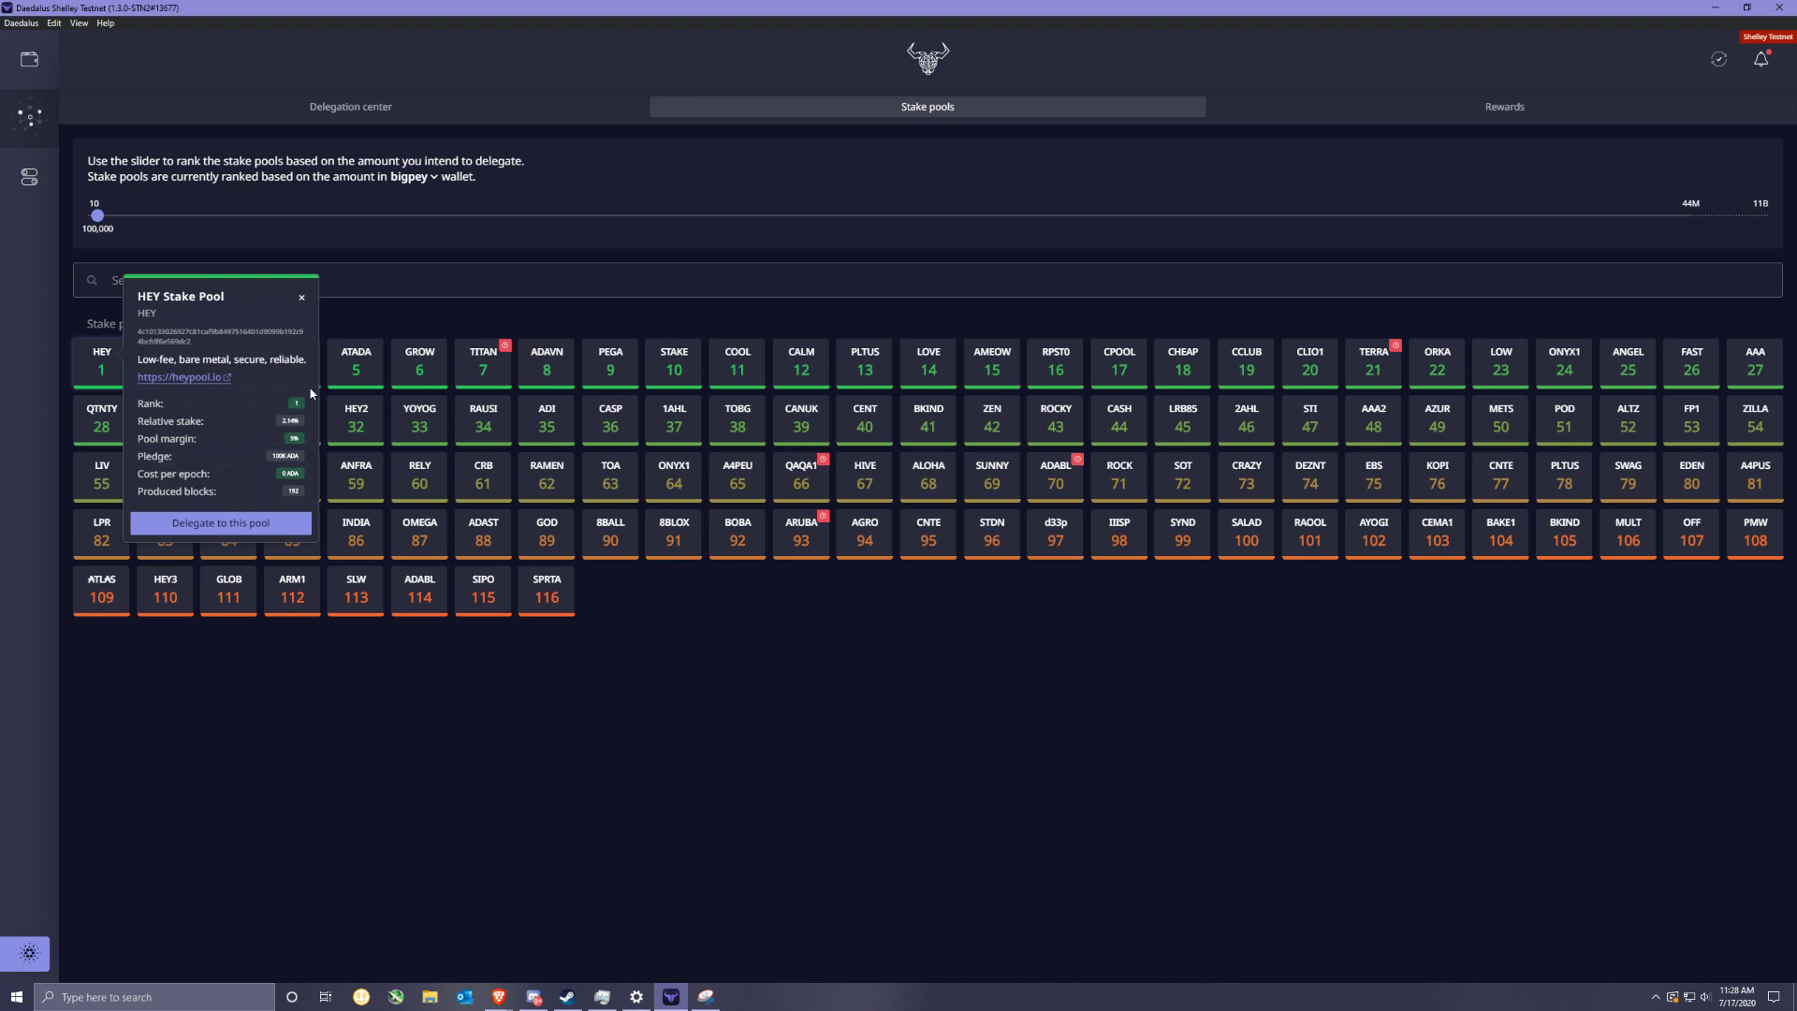
{"action": "left_click", "coordinate": [358, 474]}
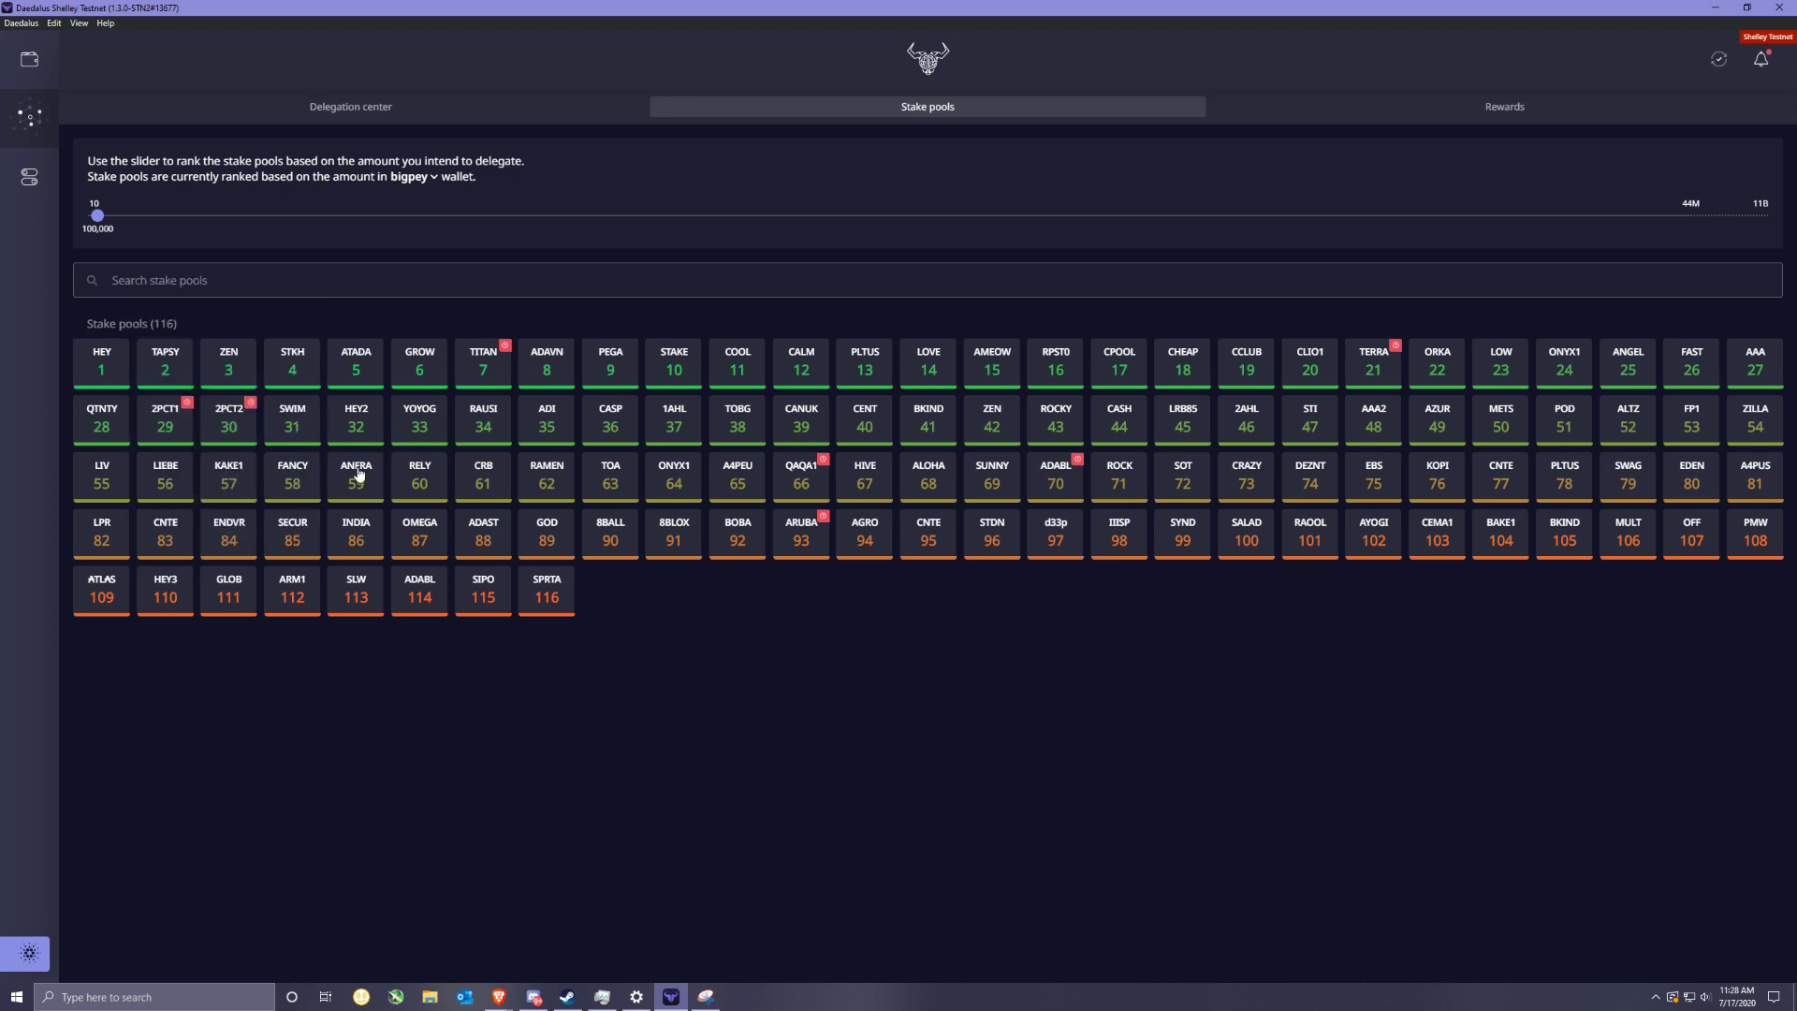
Step: Compare the RAUSI stake pool's details with those of the top-ranked HEY pool
{"action": "left_click", "coordinate": [479, 436]}
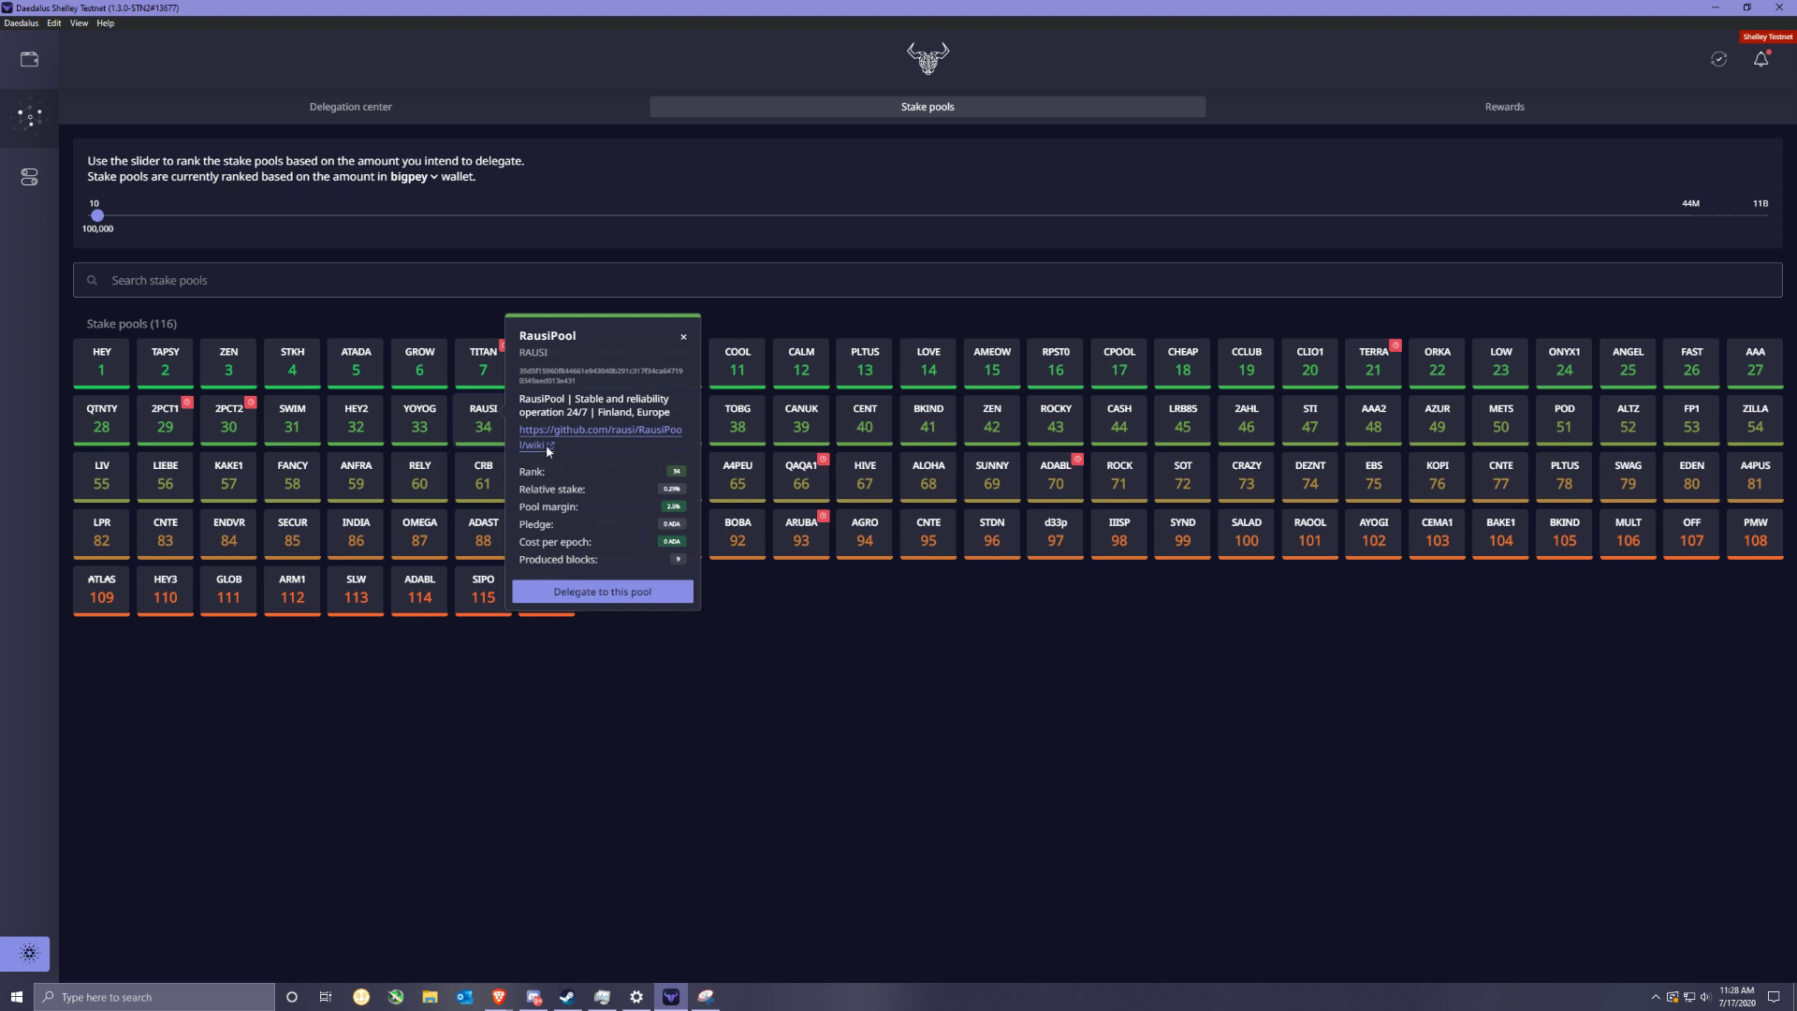
{"action": "left_click", "coordinate": [114, 363]}
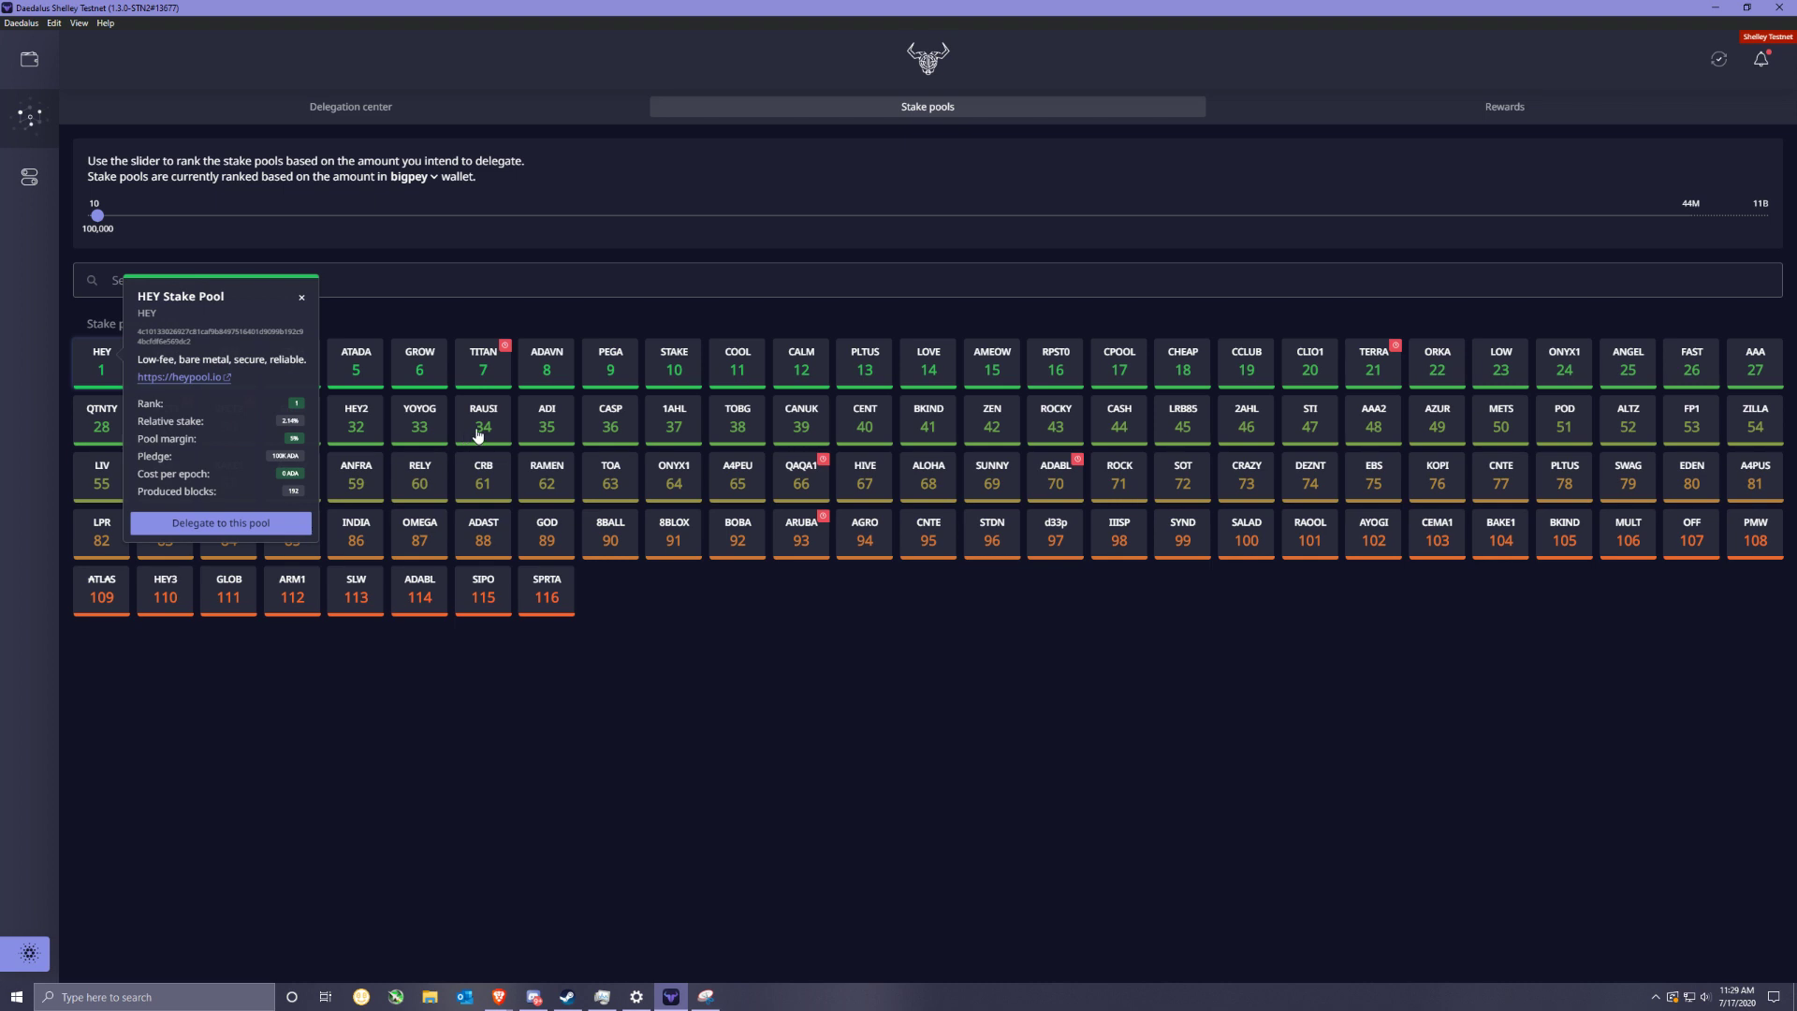
{"action": "left_click", "coordinate": [479, 434]}
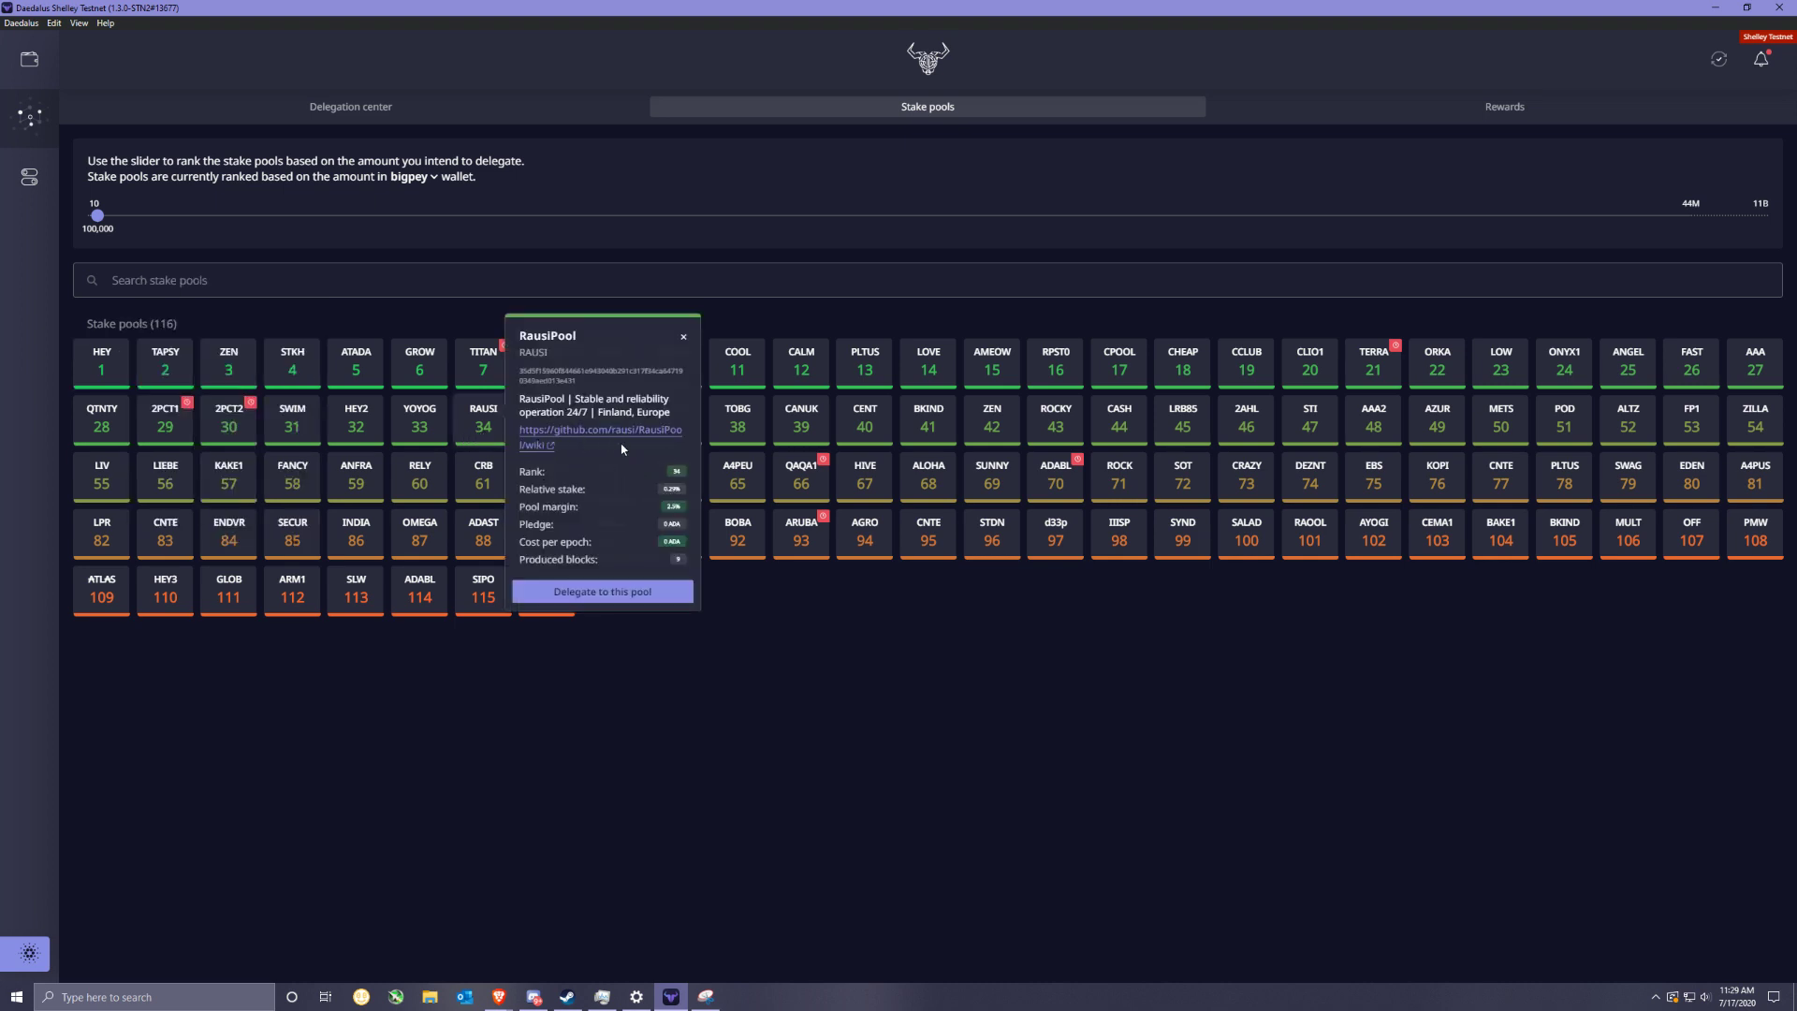
{"action": "left_click", "coordinate": [802, 652]}
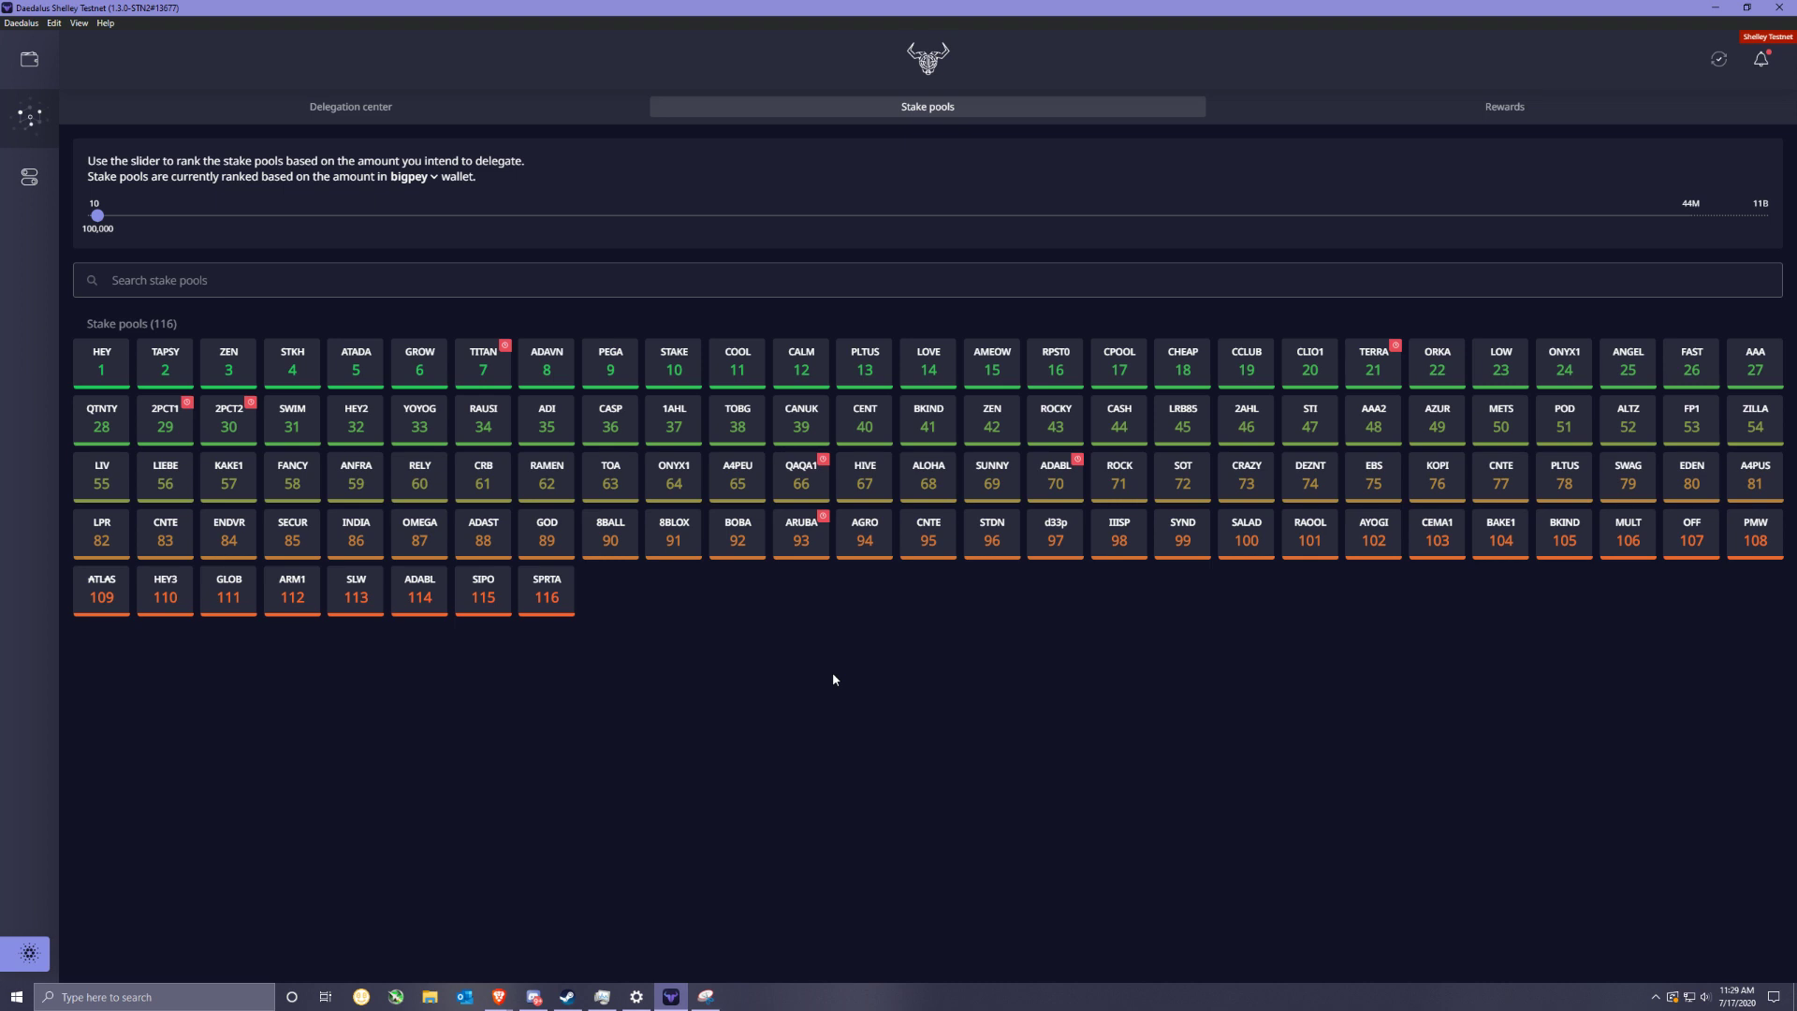
Step: Examine the details of the HEY, RAMEN and ALOHA stake pools
{"action": "left_click", "coordinate": [101, 358]}
{"action": "left_click", "coordinate": [541, 479]}
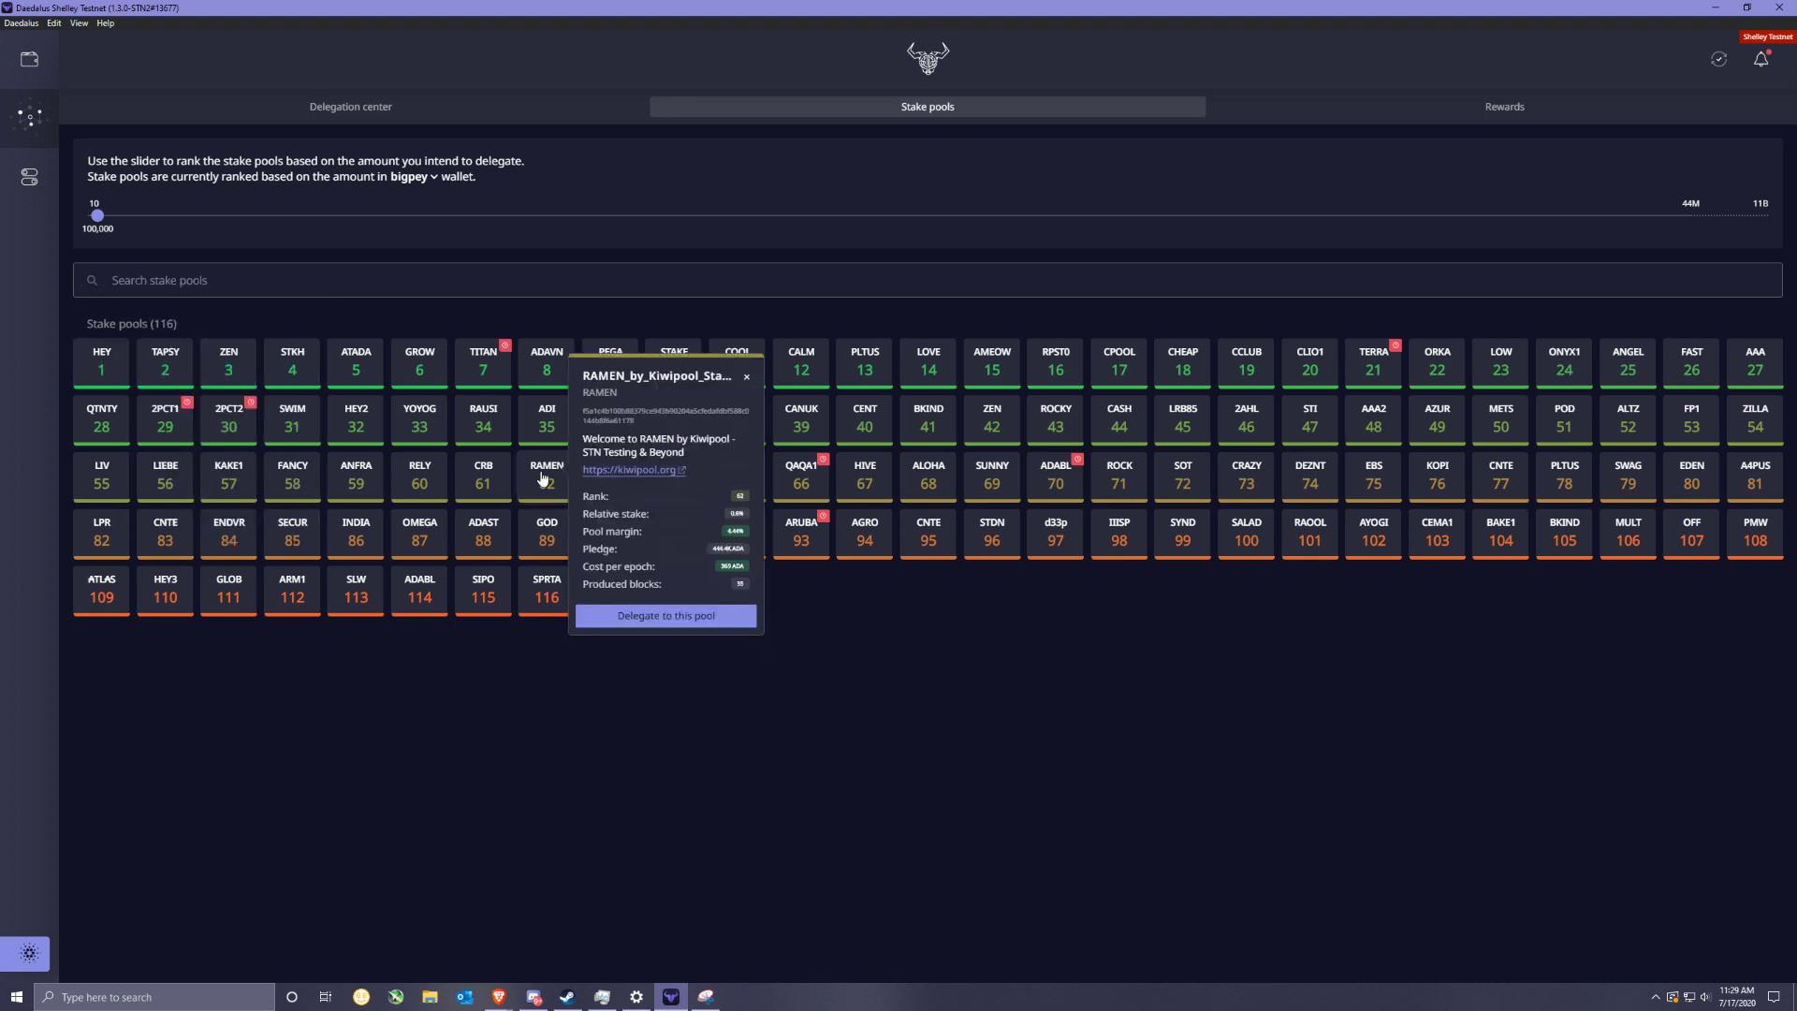
{"action": "left_click", "coordinate": [544, 482]}
{"action": "left_click", "coordinate": [547, 494]}
{"action": "left_click", "coordinate": [897, 616]}
{"action": "left_click", "coordinate": [928, 496]}
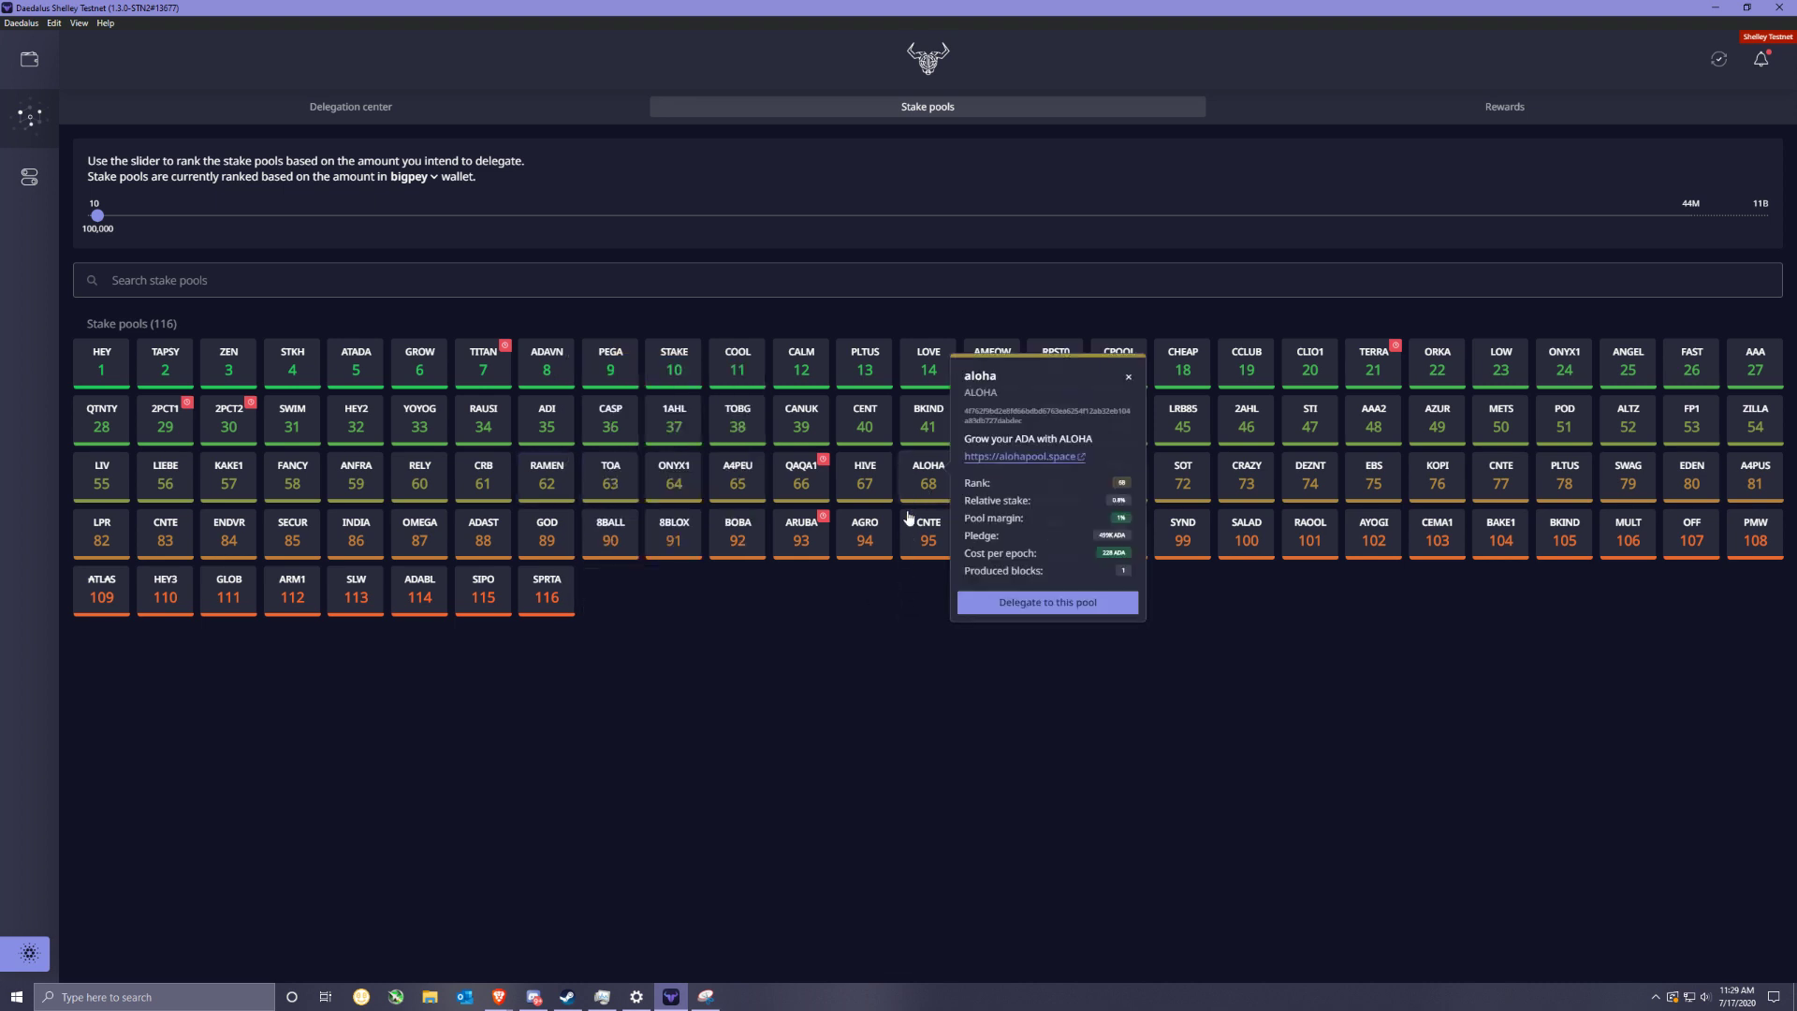
{"action": "left_click", "coordinate": [835, 600]}
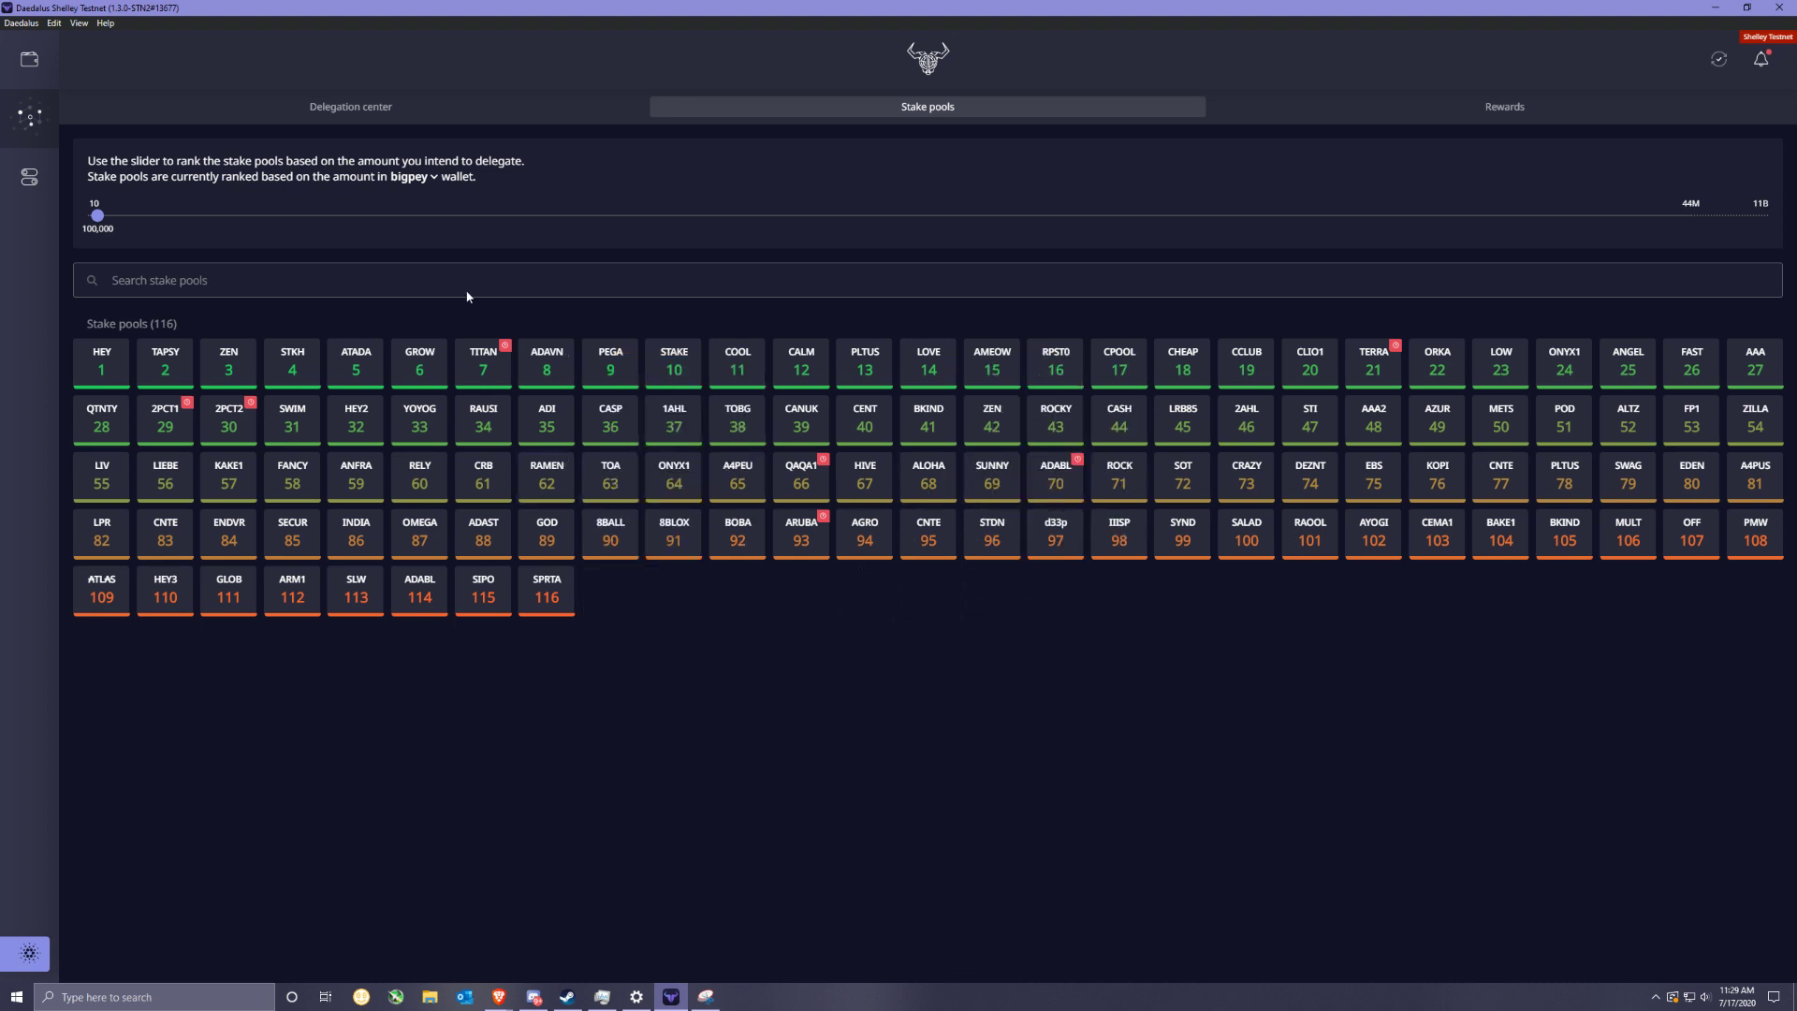
Step: Search the stake pools for "Duck" and clear the search
{"action": "left_click", "coordinate": [355, 274]}
{"action": "type", "text": "Duck"}
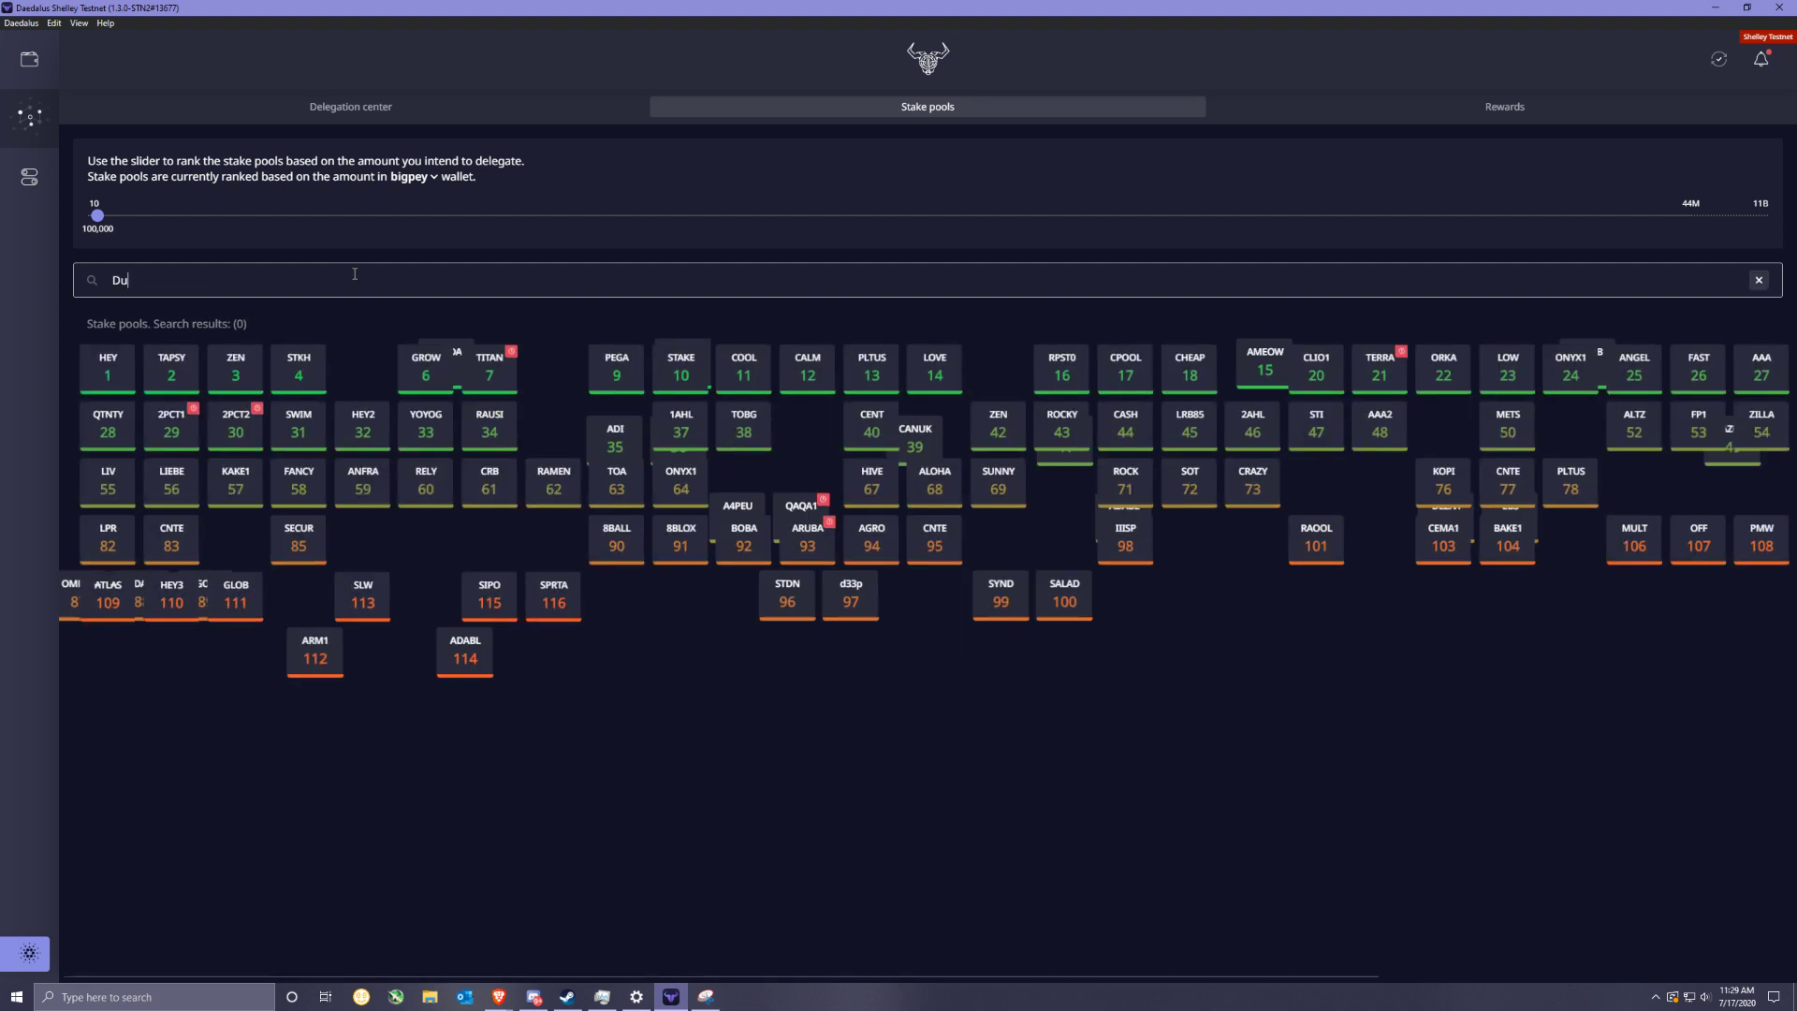
{"action": "key", "text": "BackSpace"}
{"action": "key", "text": "BackSpace"}
{"action": "key", "text": "BackSpace"}
{"action": "key", "text": "BackSpace"}
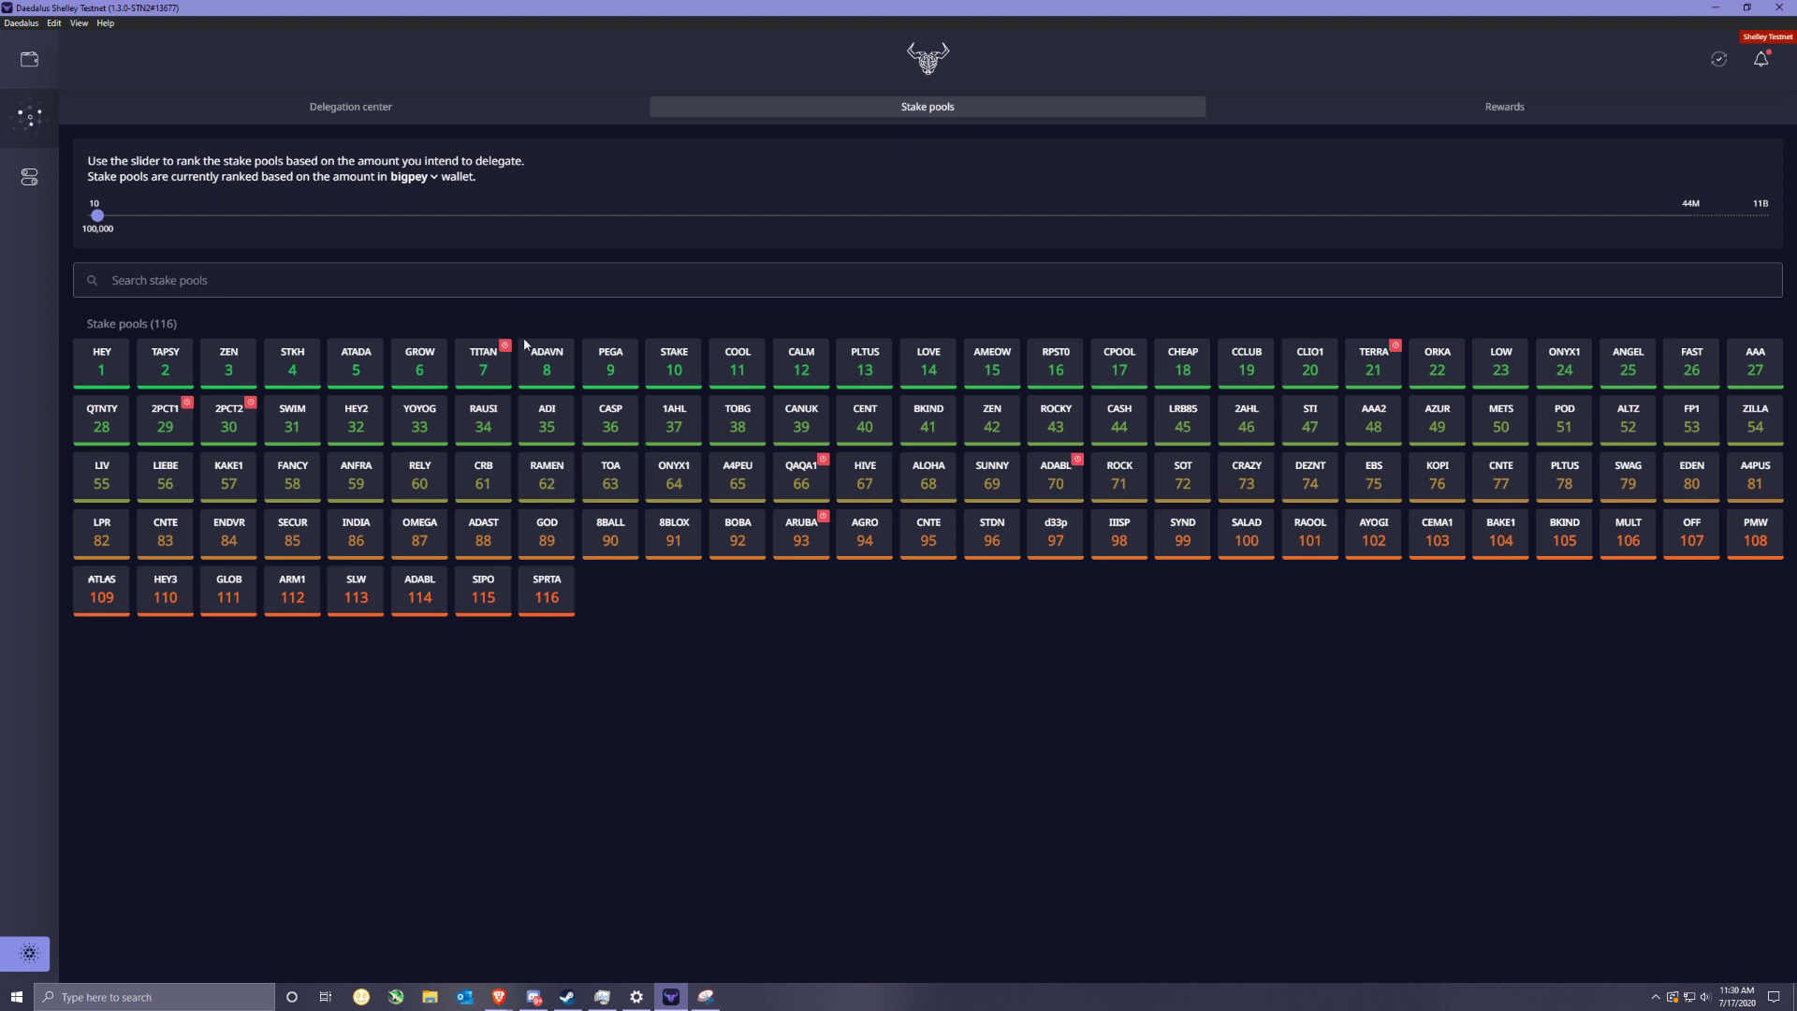
Step: Start delegating to the ALOHA stake pool and choose bigpey as the wallet to delegate
{"action": "left_click", "coordinate": [950, 485]}
{"action": "left_click", "coordinate": [1019, 616]}
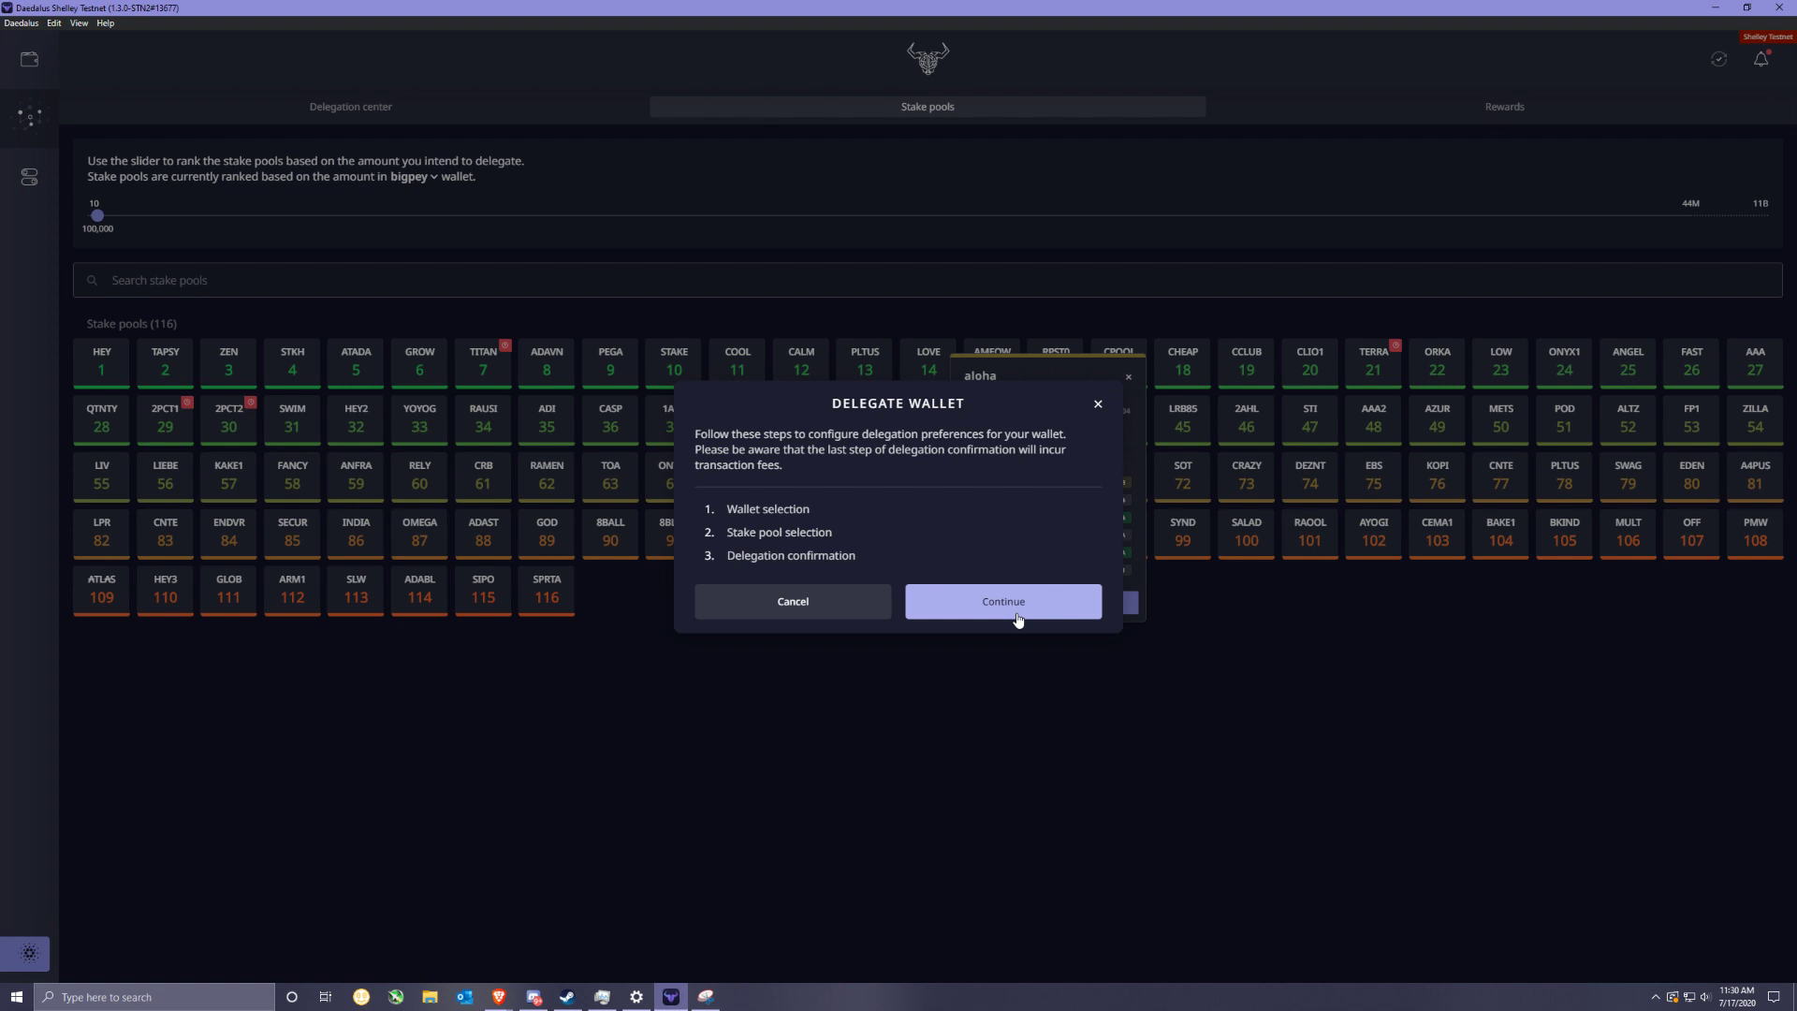
{"action": "left_click", "coordinate": [1013, 604]}
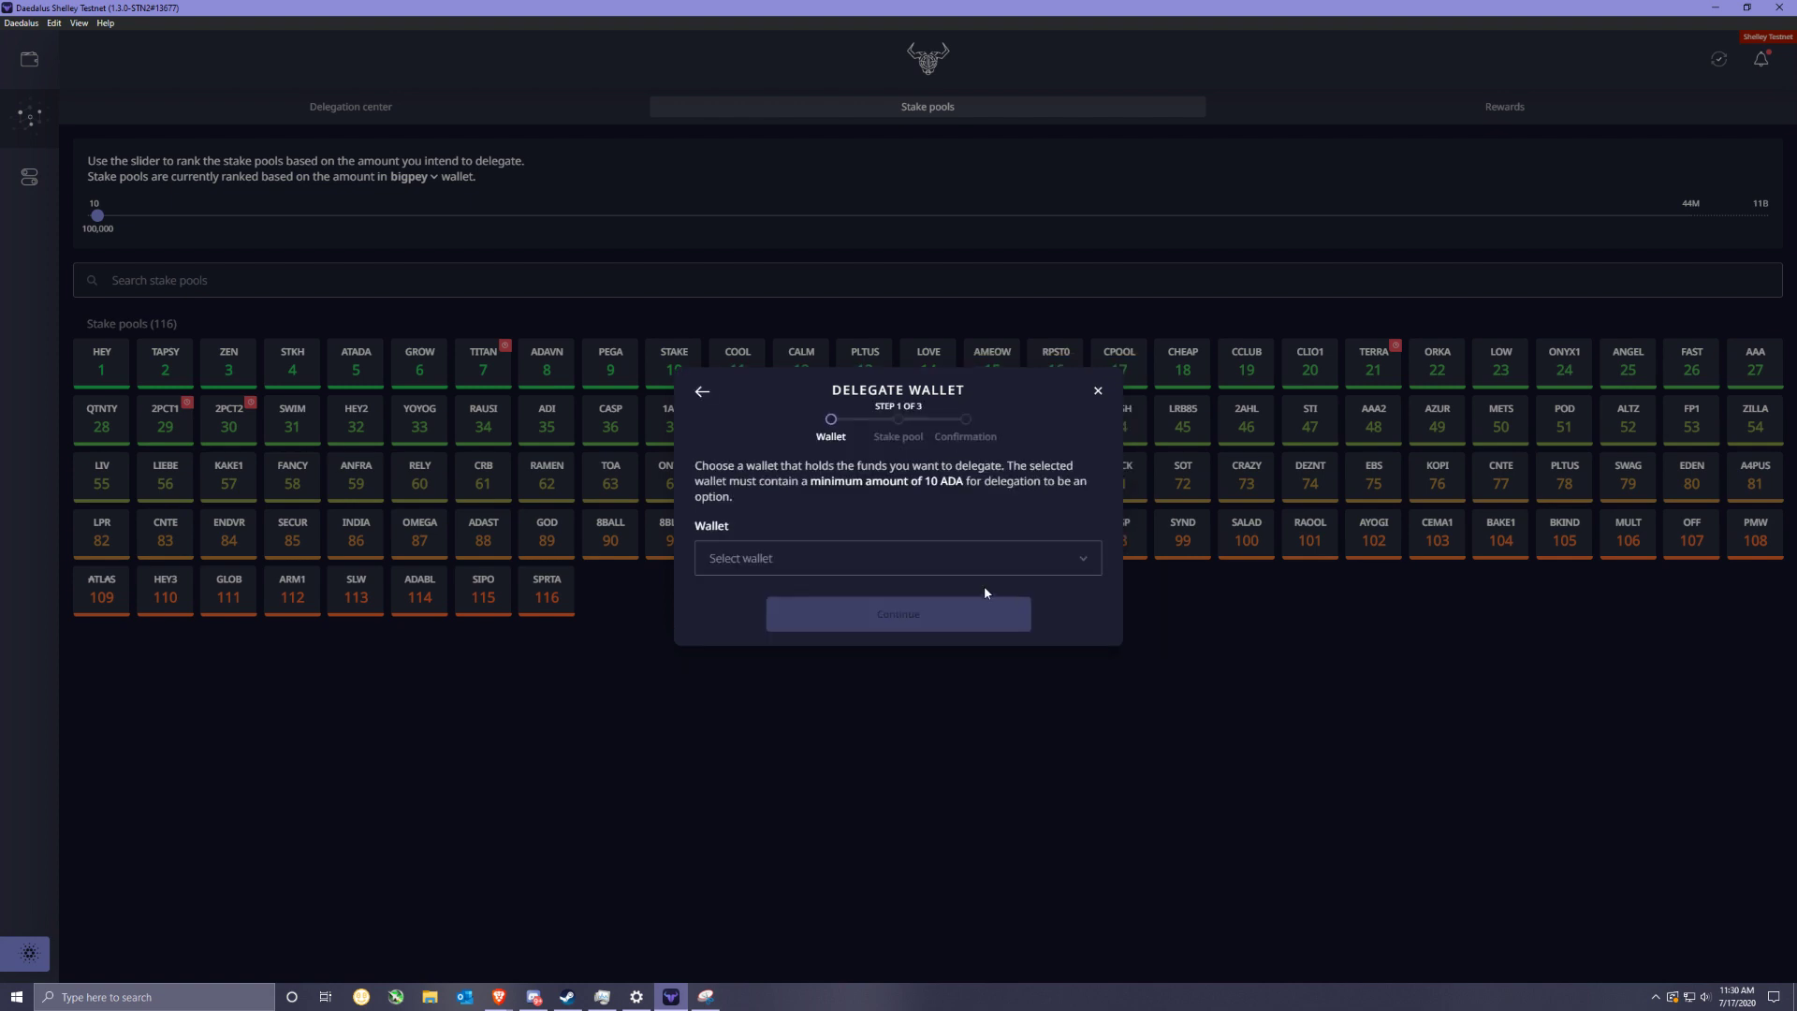
{"action": "left_click", "coordinate": [863, 556]}
{"action": "left_click", "coordinate": [845, 604]}
{"action": "left_click", "coordinate": [852, 620]}
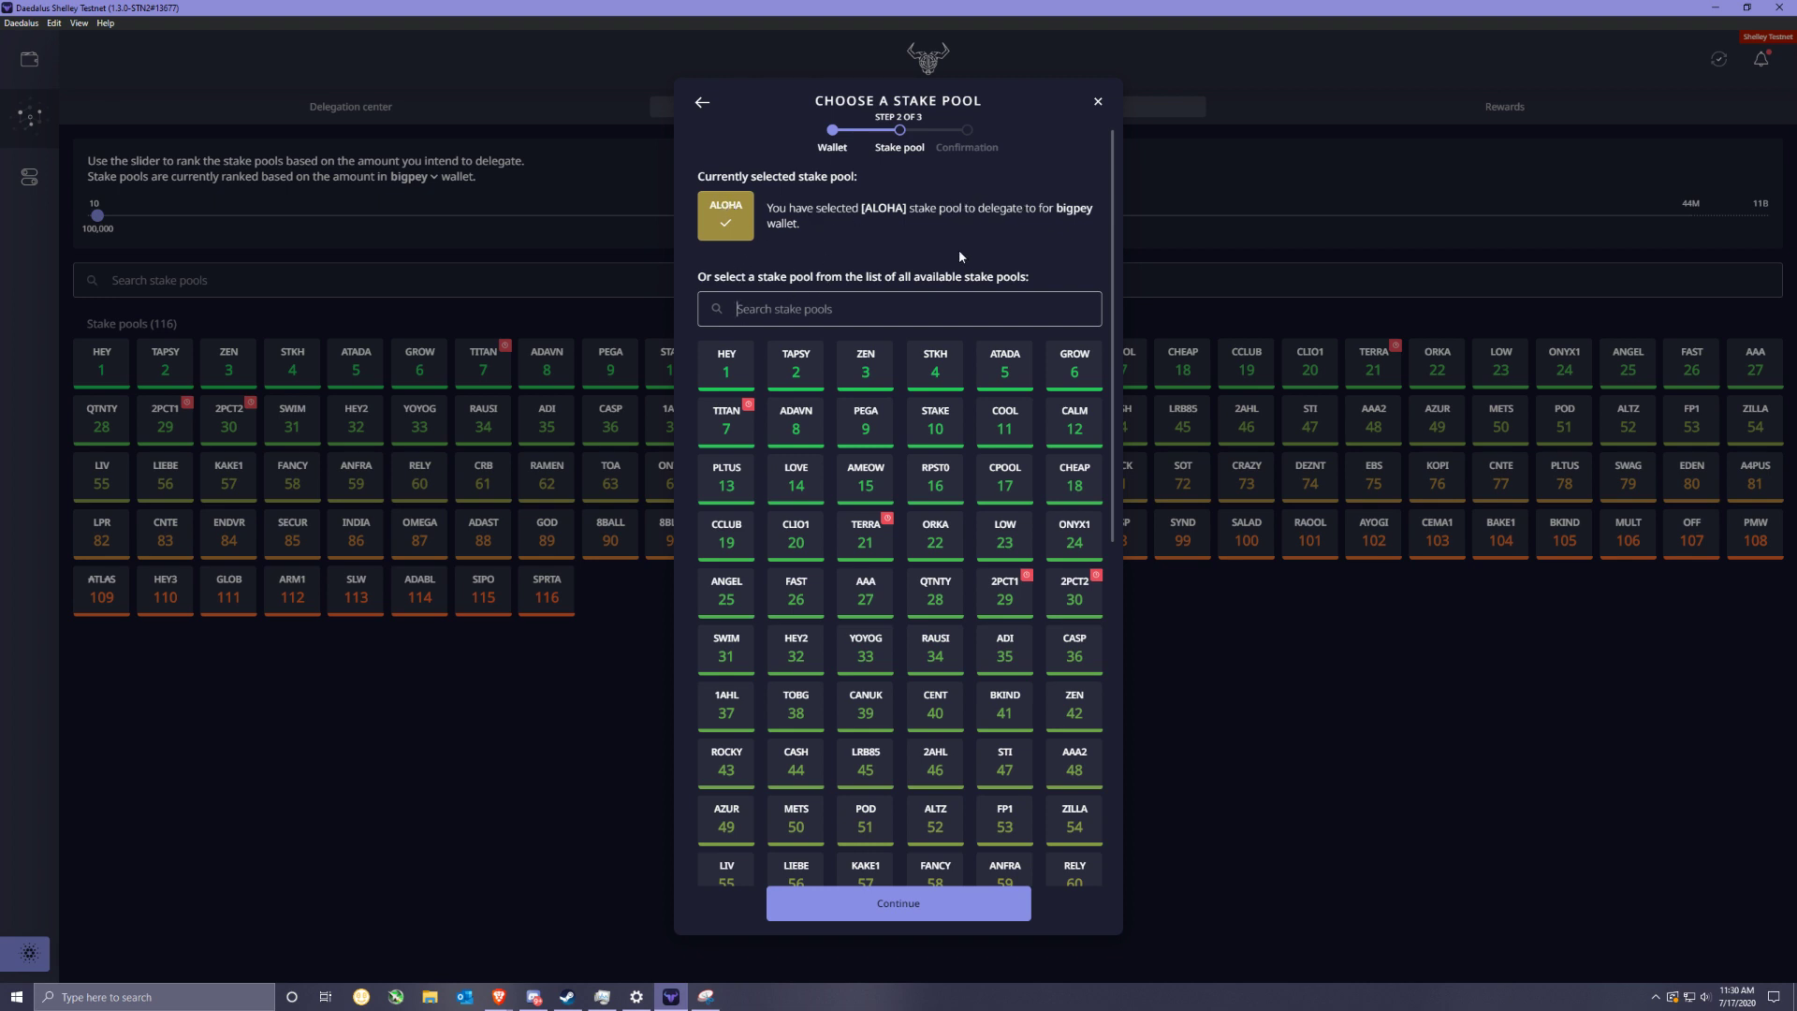
Step: Keep ALOHA as the selected stake pool and confirm the delegation with the wallet's spending password
{"action": "left_click", "coordinate": [799, 308]}
{"action": "left_click", "coordinate": [891, 910]}
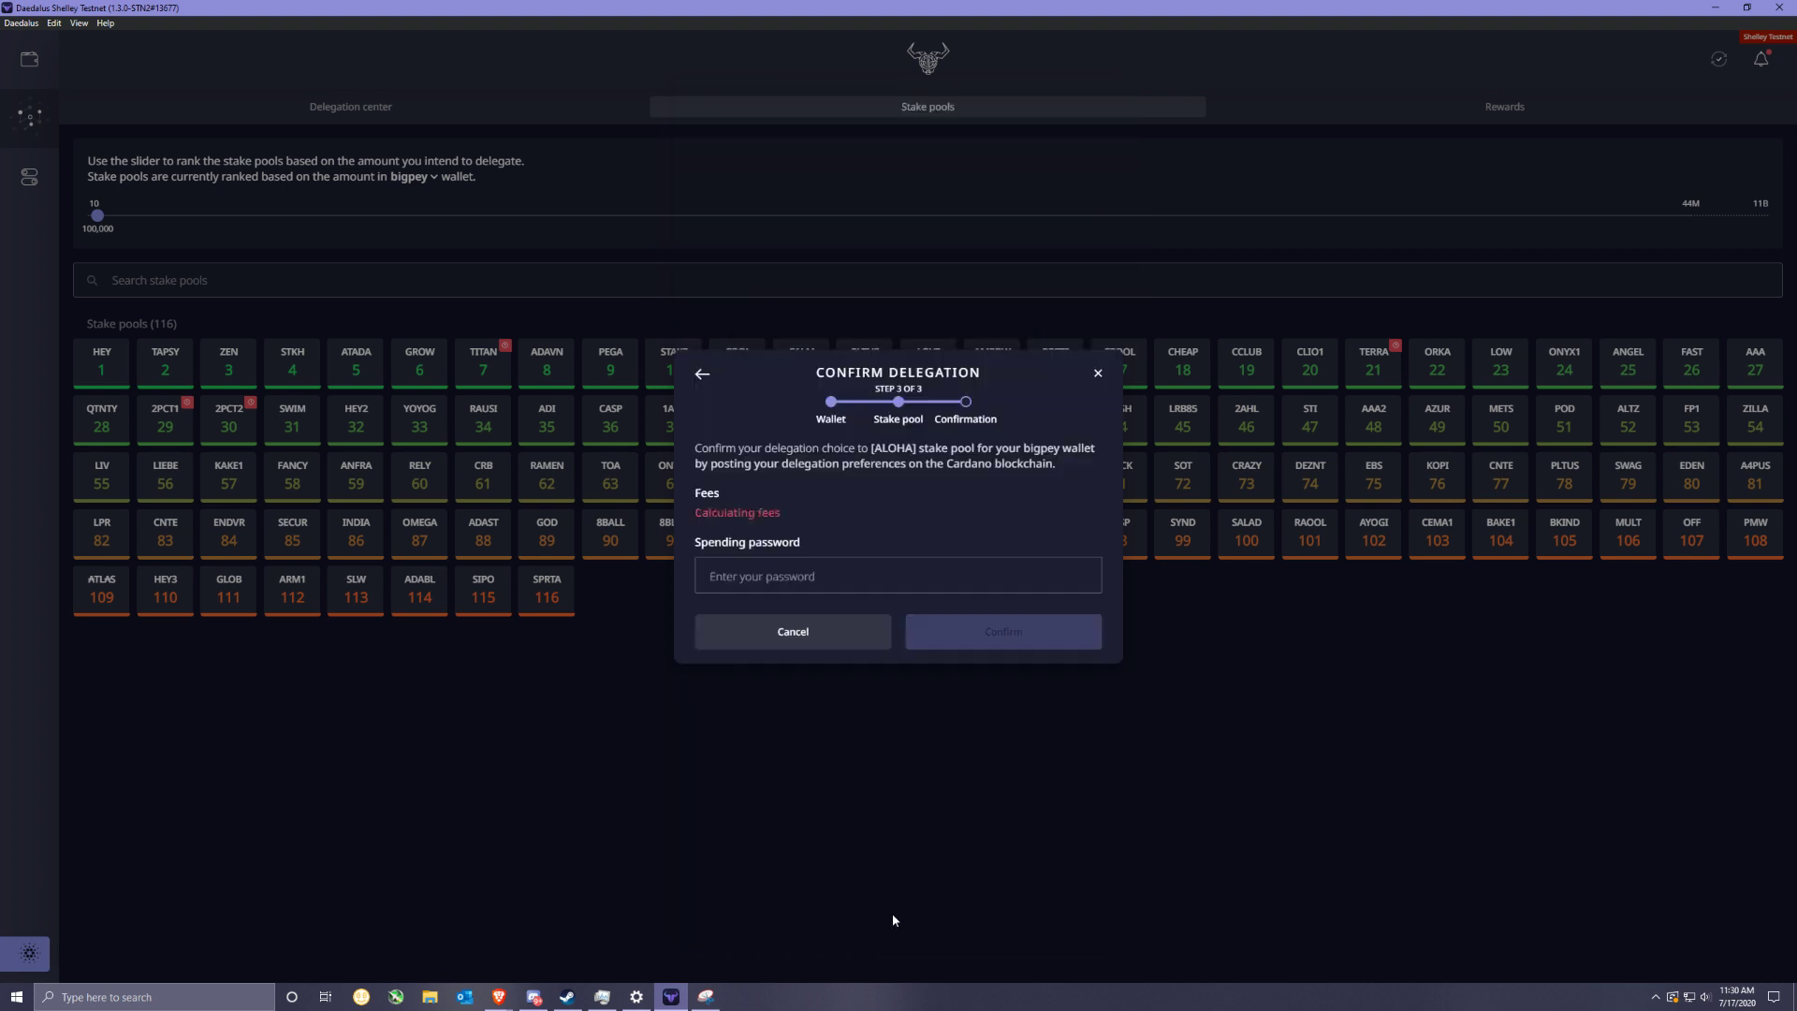
{"action": "left_click", "coordinate": [805, 573]}
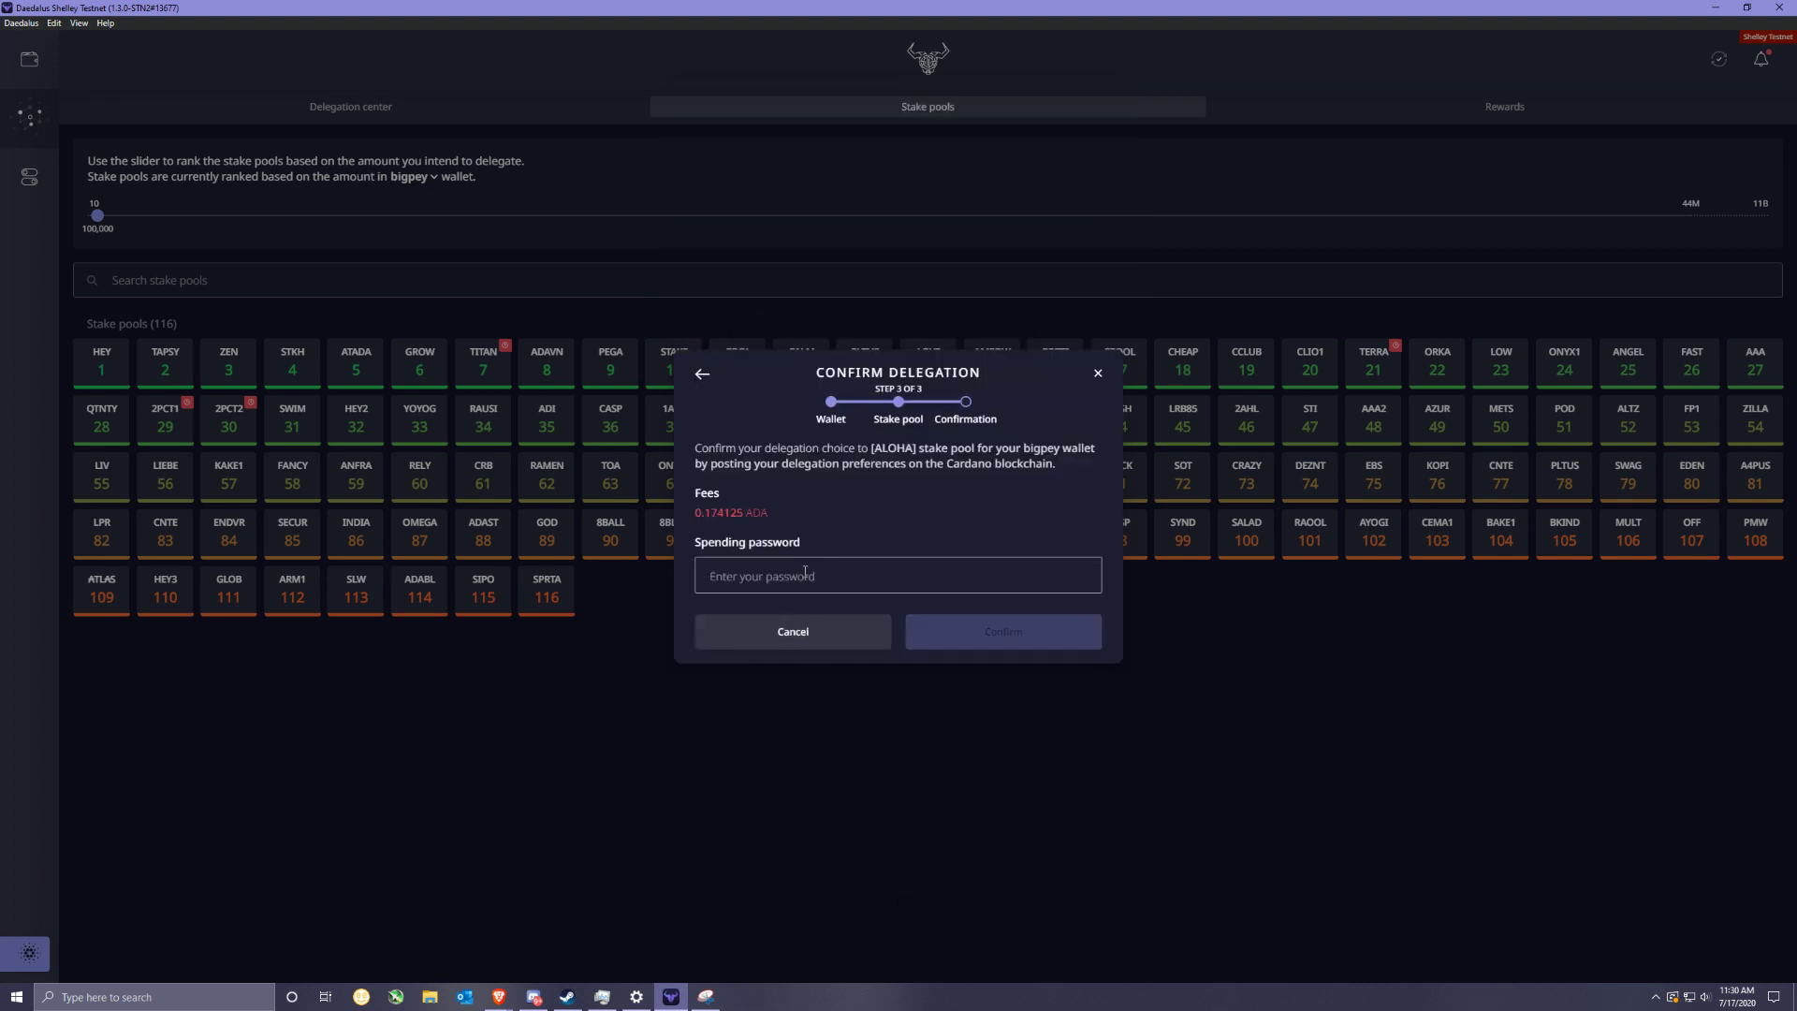
{"action": "type", "text": "••••••••••"}
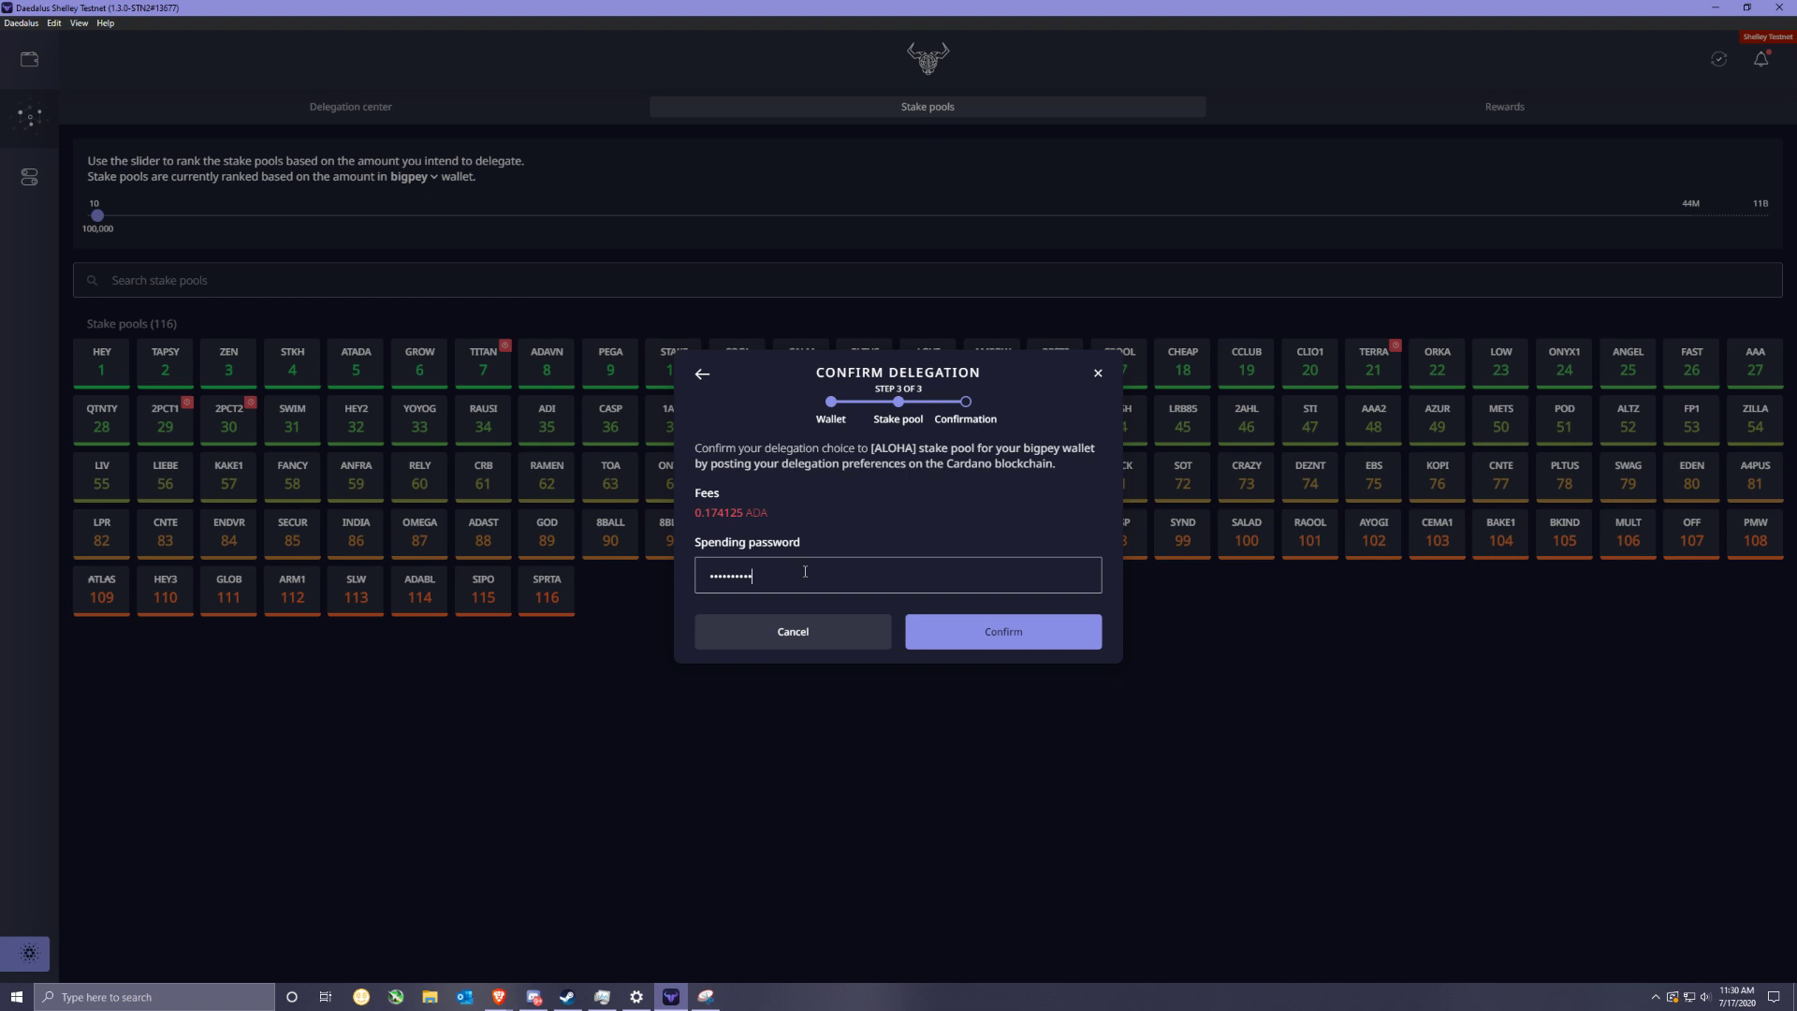
{"action": "type", "text": "•"}
{"action": "key", "text": "Return"}
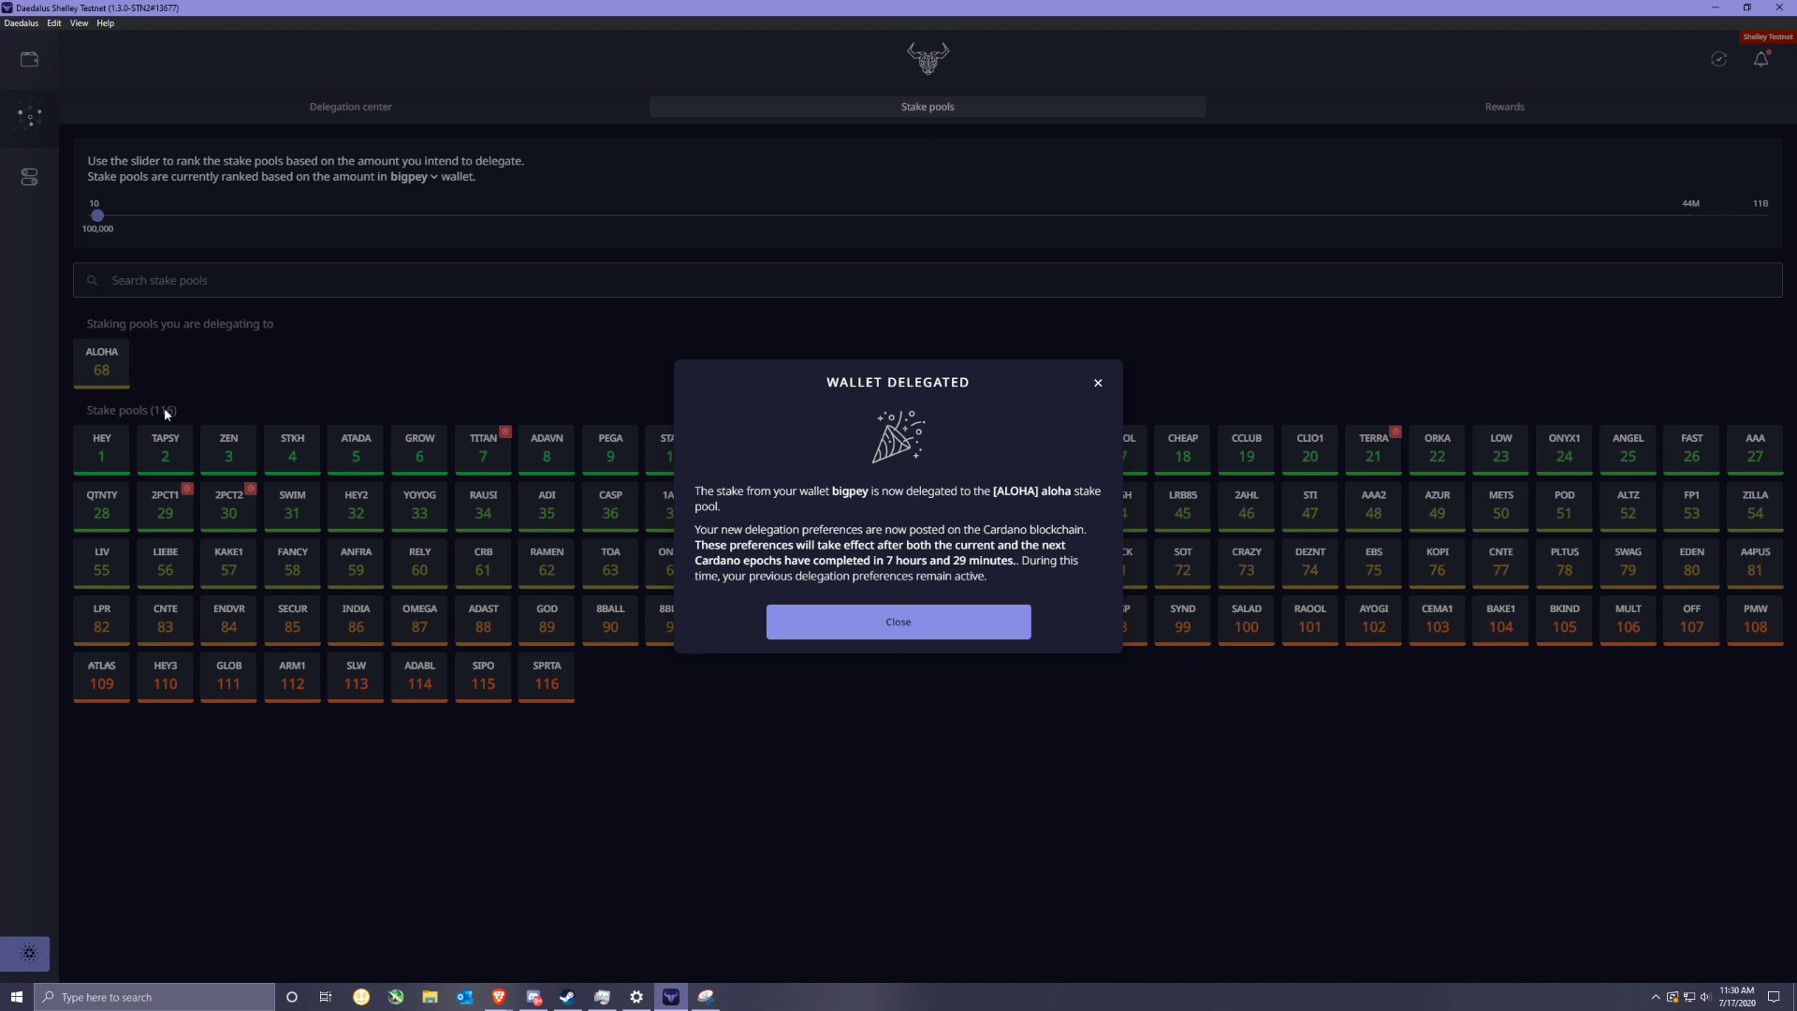
{"action": "left_click", "coordinate": [891, 622]}
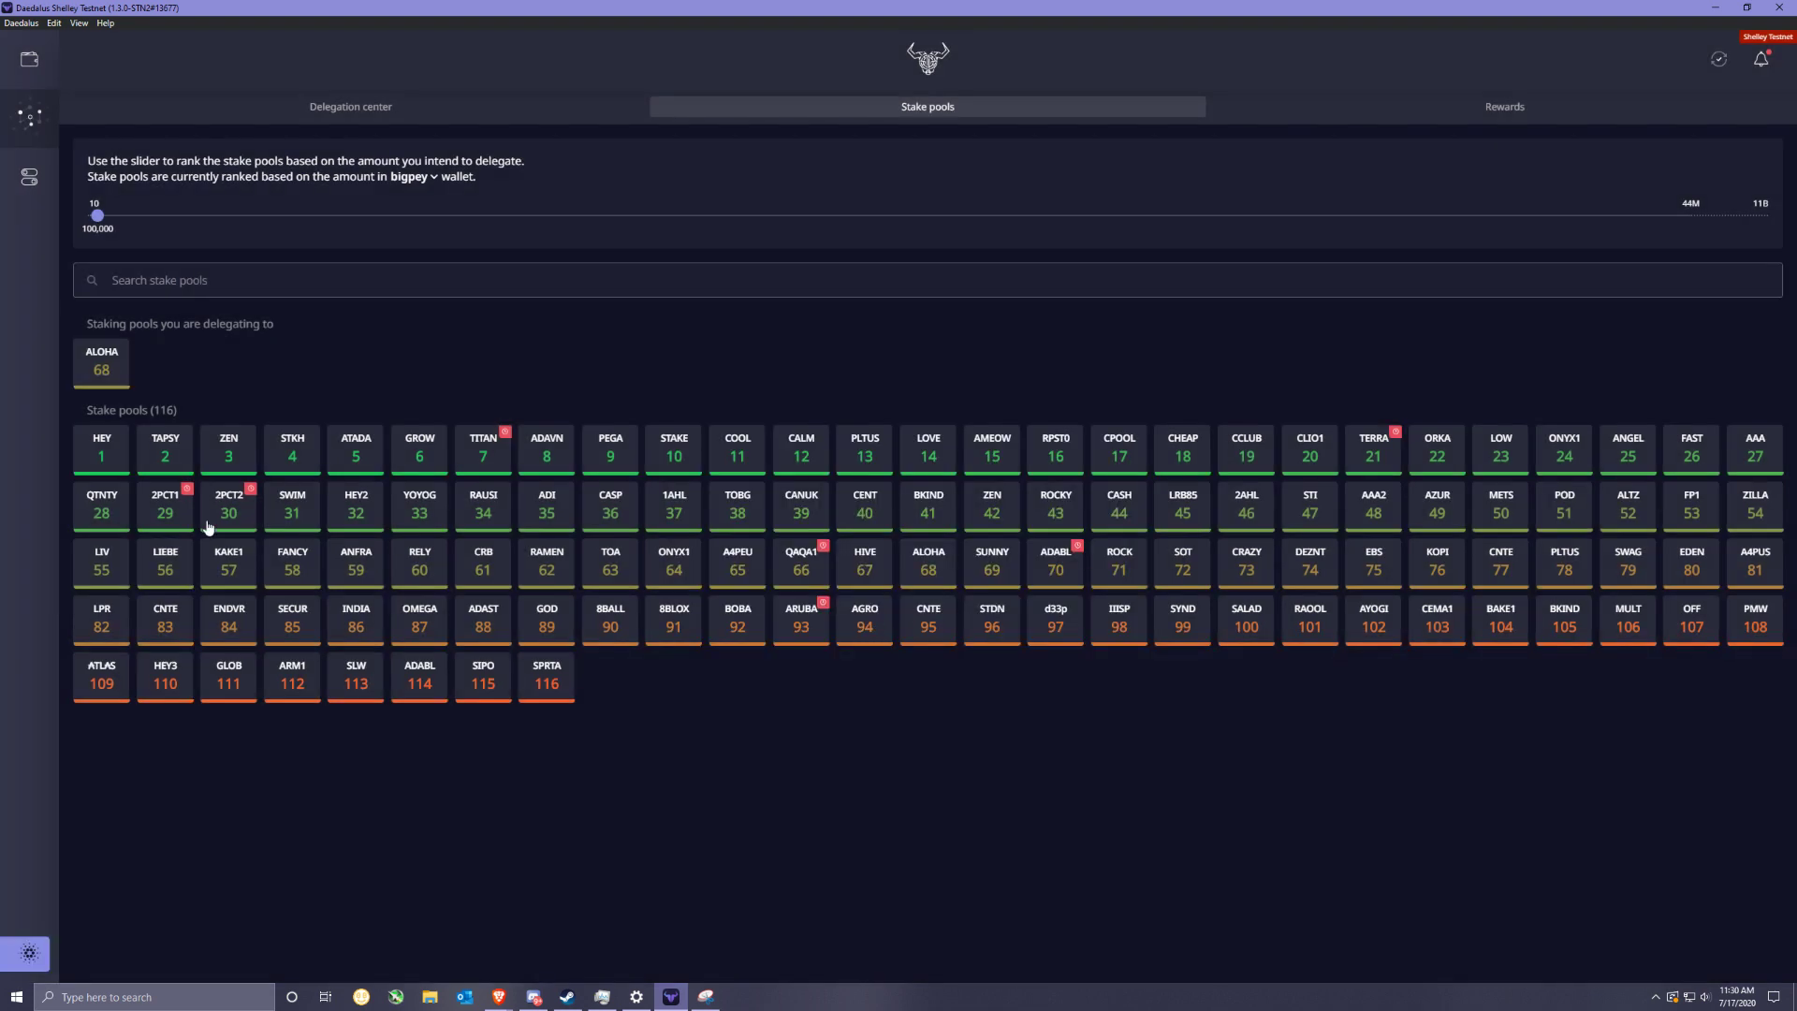
Step: Check the retirement notices of the 2PCT2 and 2PCT1 stake pools
{"action": "left_click", "coordinate": [205, 512]}
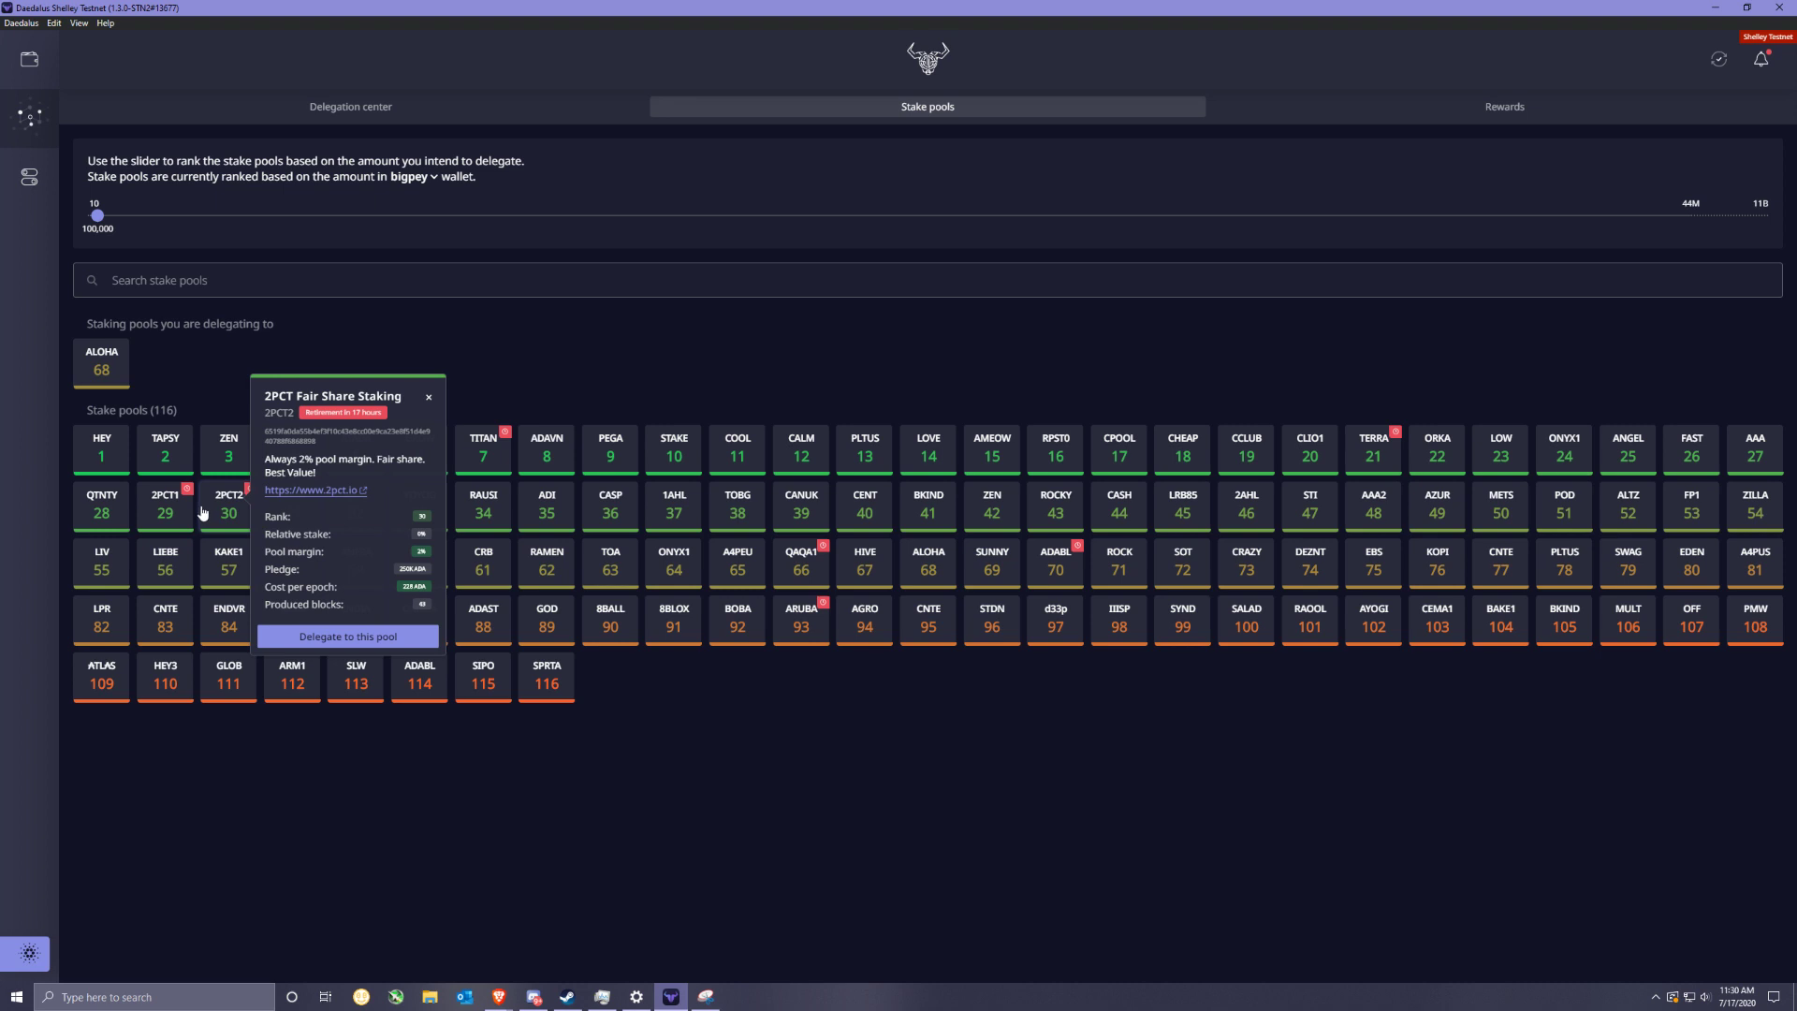
{"action": "left_click", "coordinate": [181, 503]}
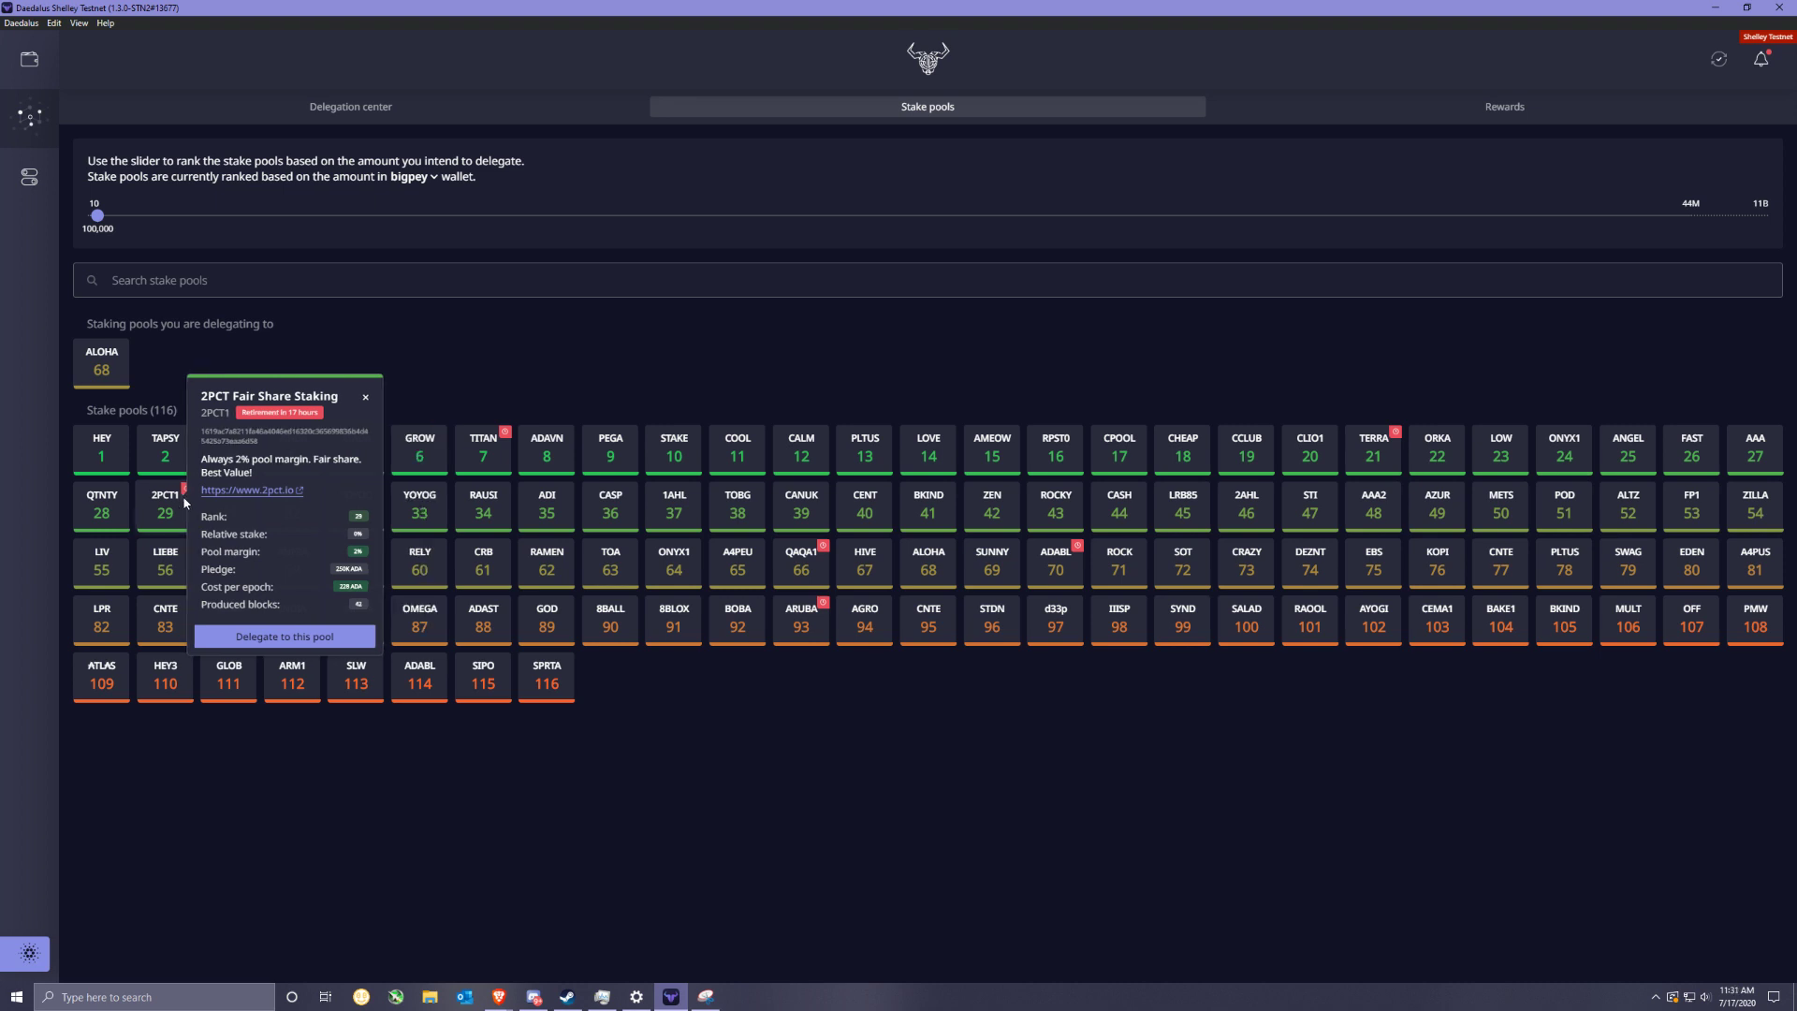
{"action": "left_click", "coordinate": [758, 790]}
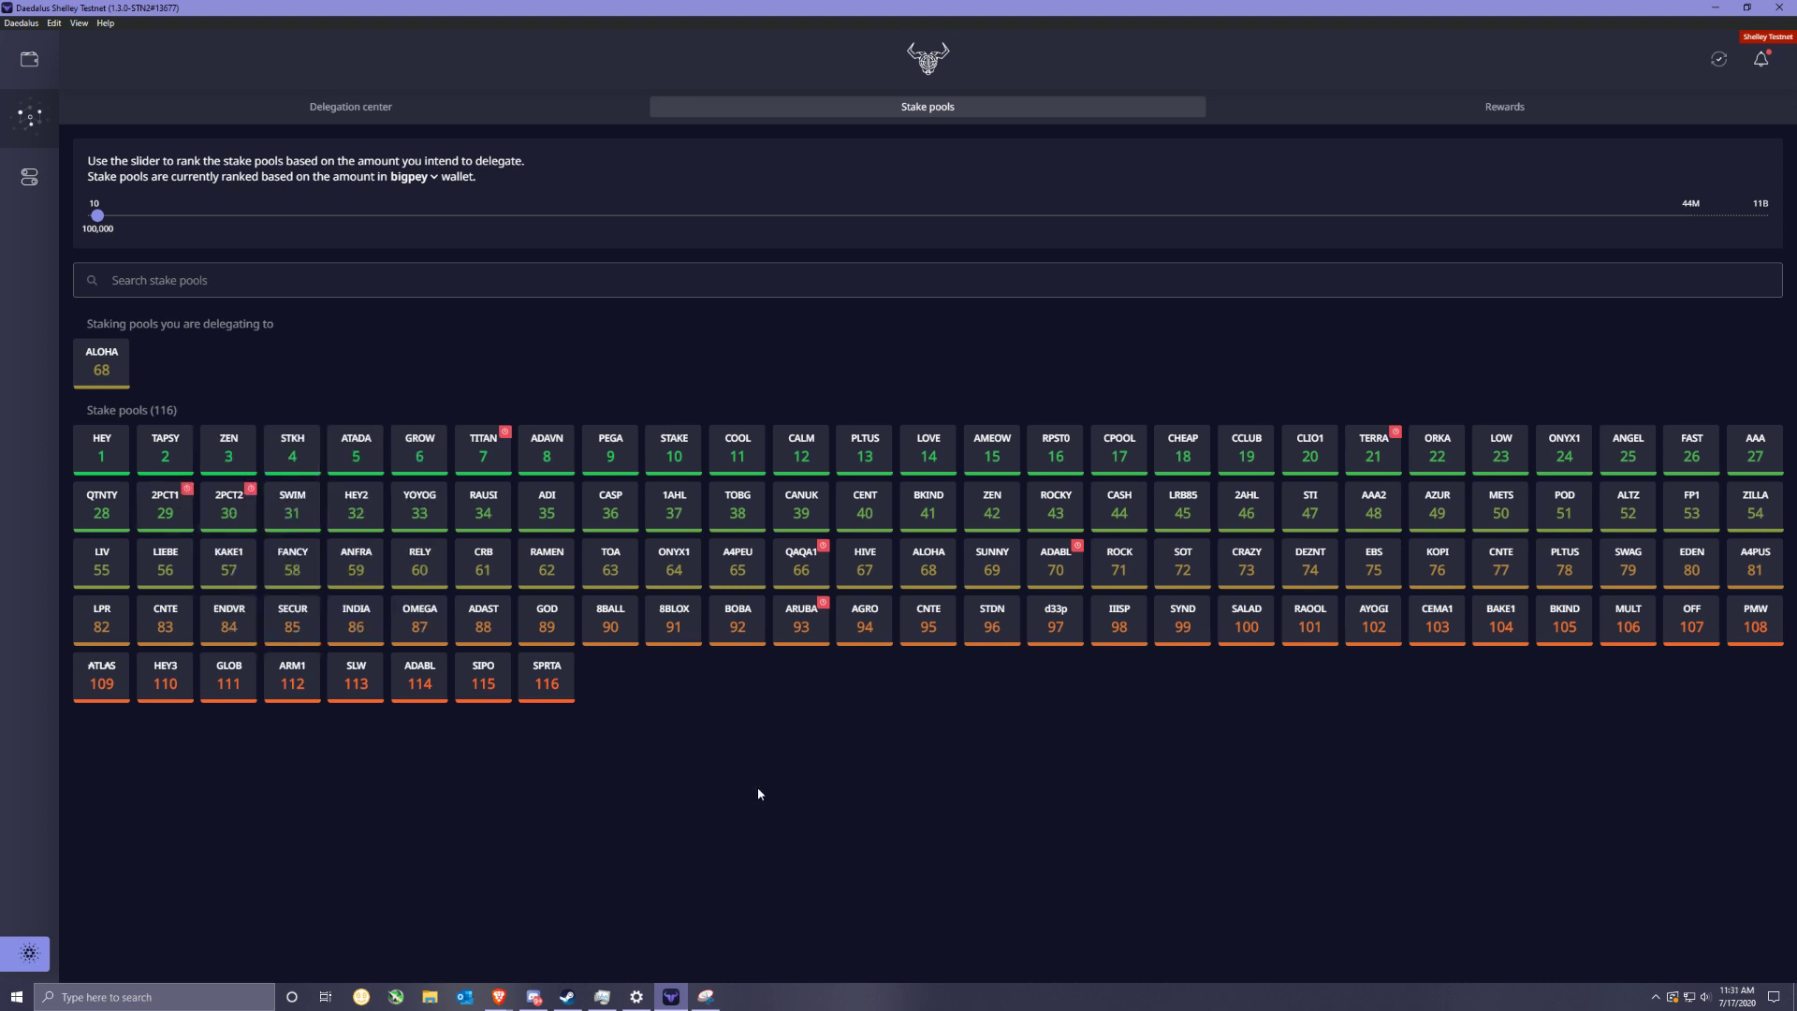
Step: Compare the names and pool margins of the 2PCT1 and 2PCT2 stake pools in their details
{"action": "left_click", "coordinate": [234, 515]}
{"action": "left_click", "coordinate": [159, 503]}
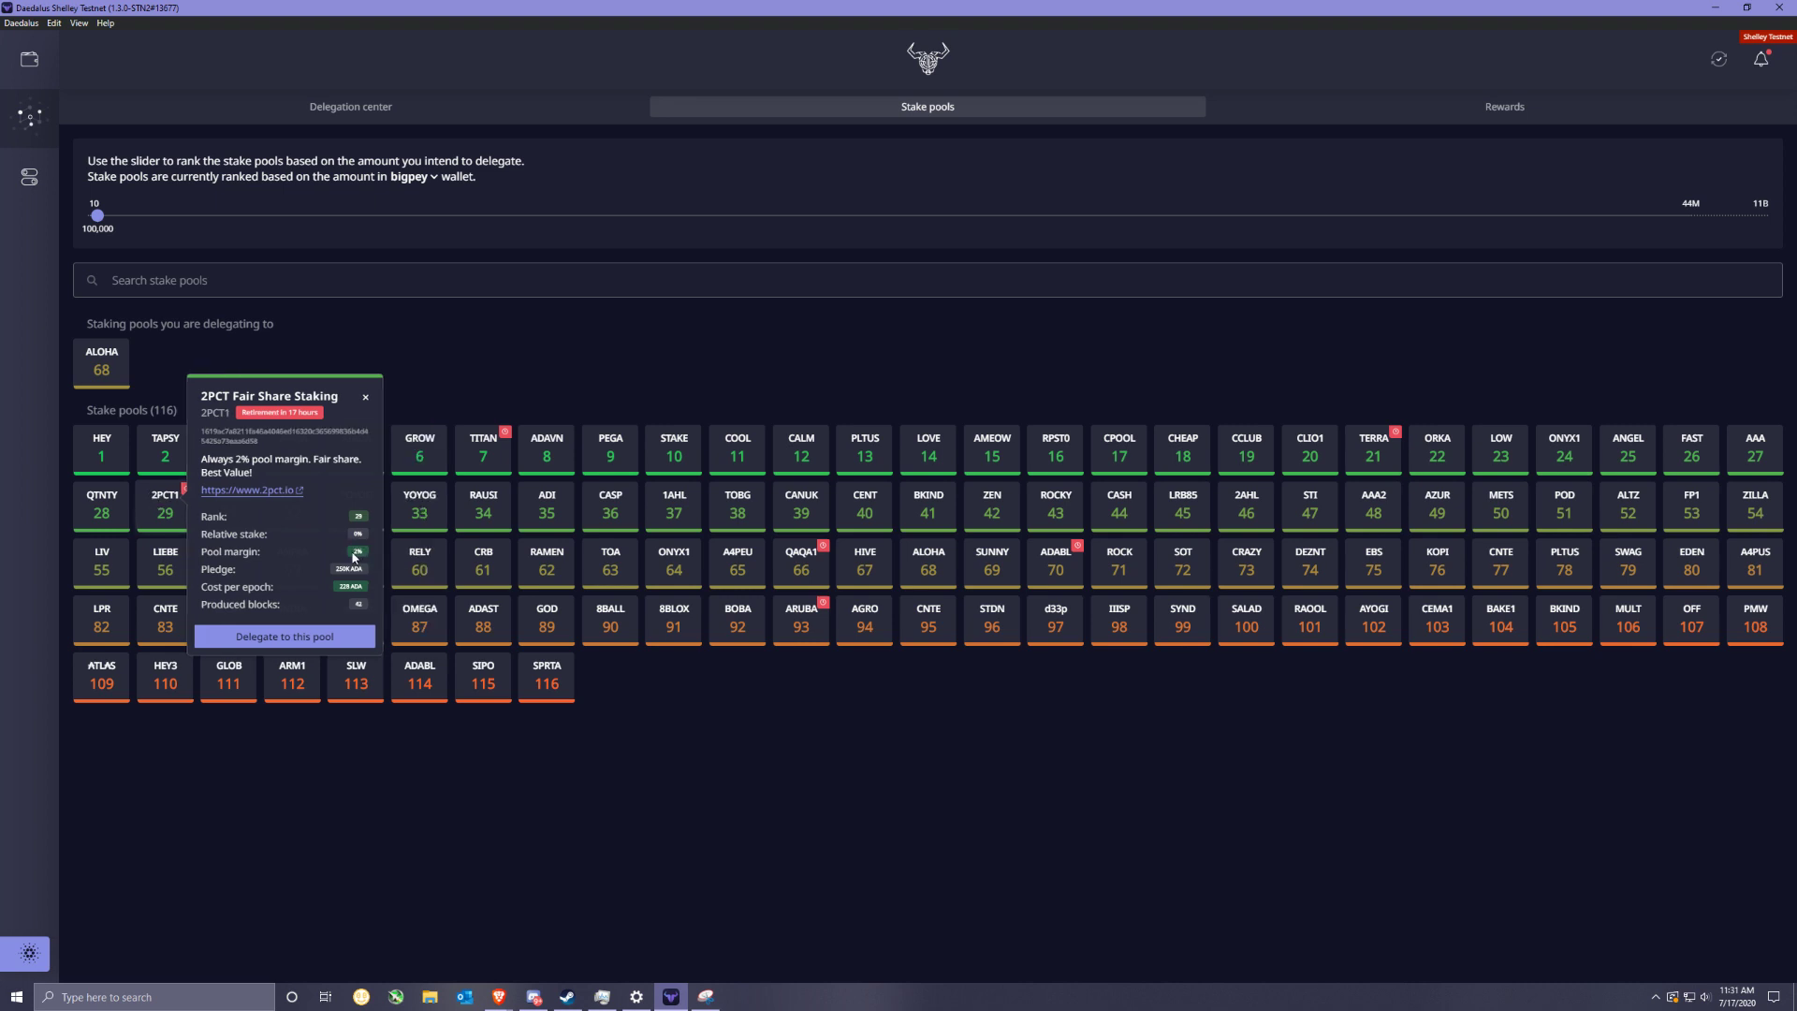
{"action": "left_click_drag", "start_coordinate": [204, 397], "coordinate": [342, 409]}
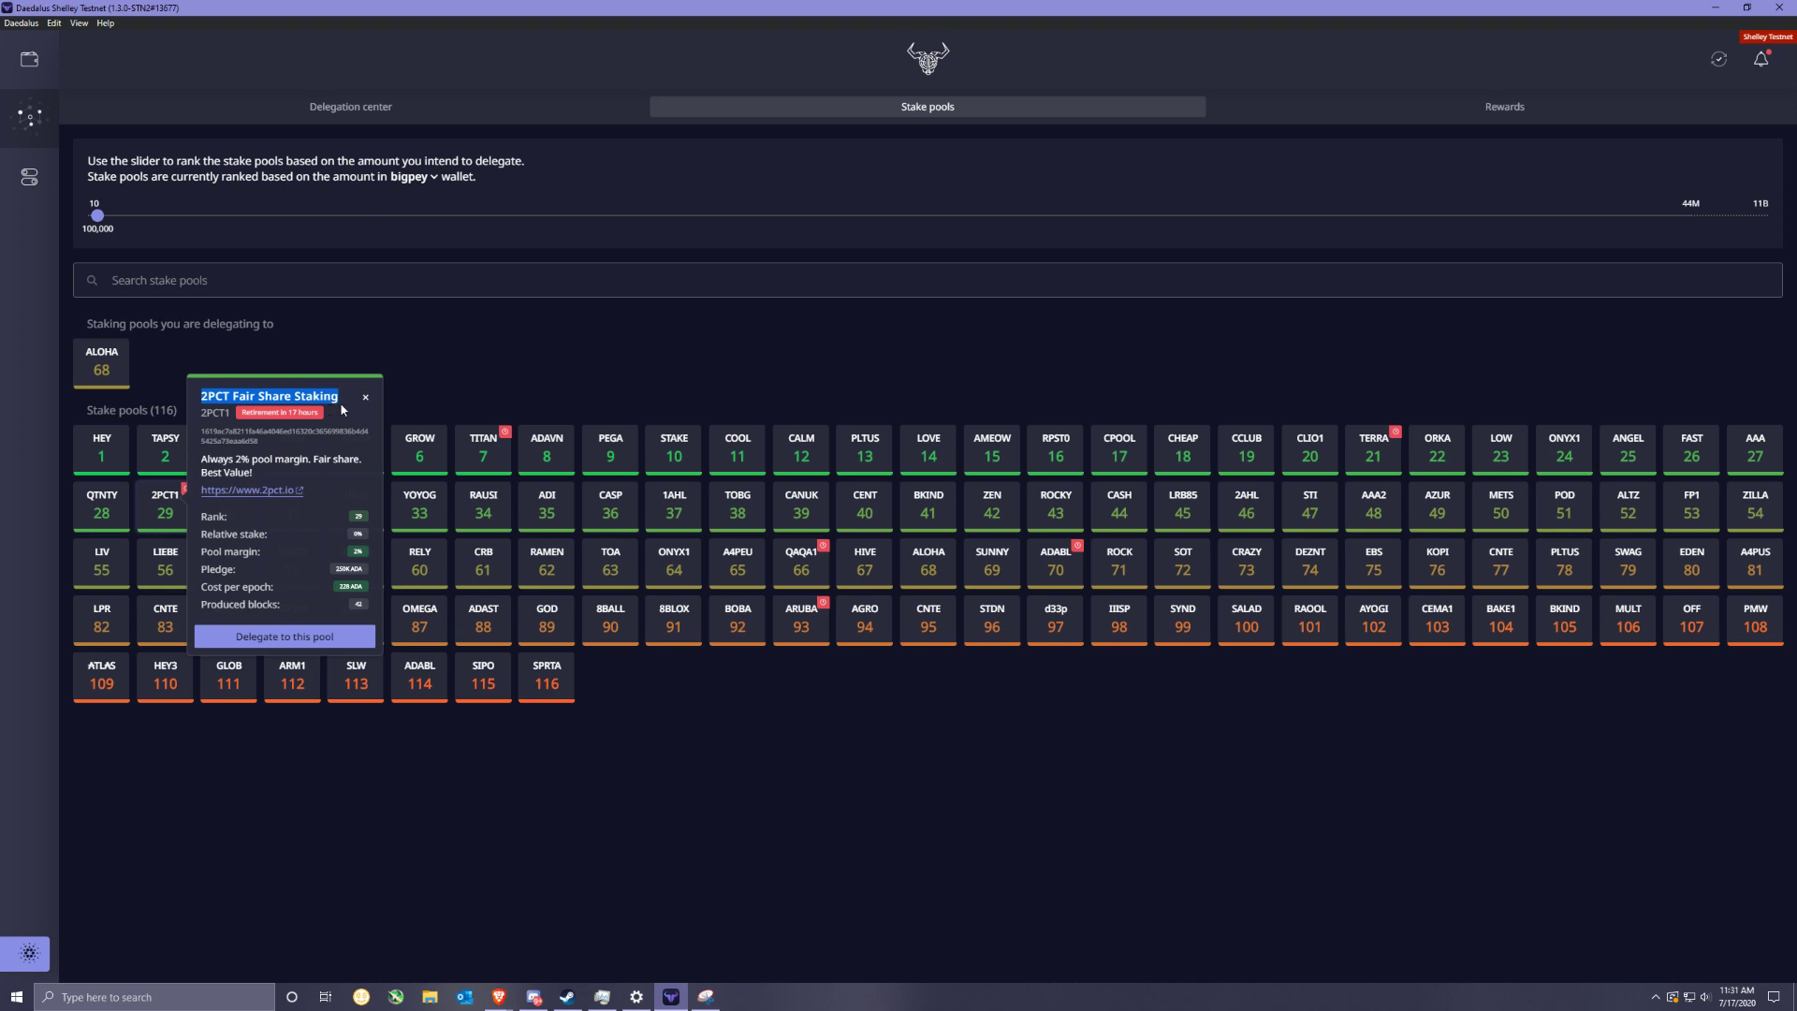
{"action": "left_click", "coordinate": [754, 777]}
{"action": "left_click", "coordinate": [241, 520]}
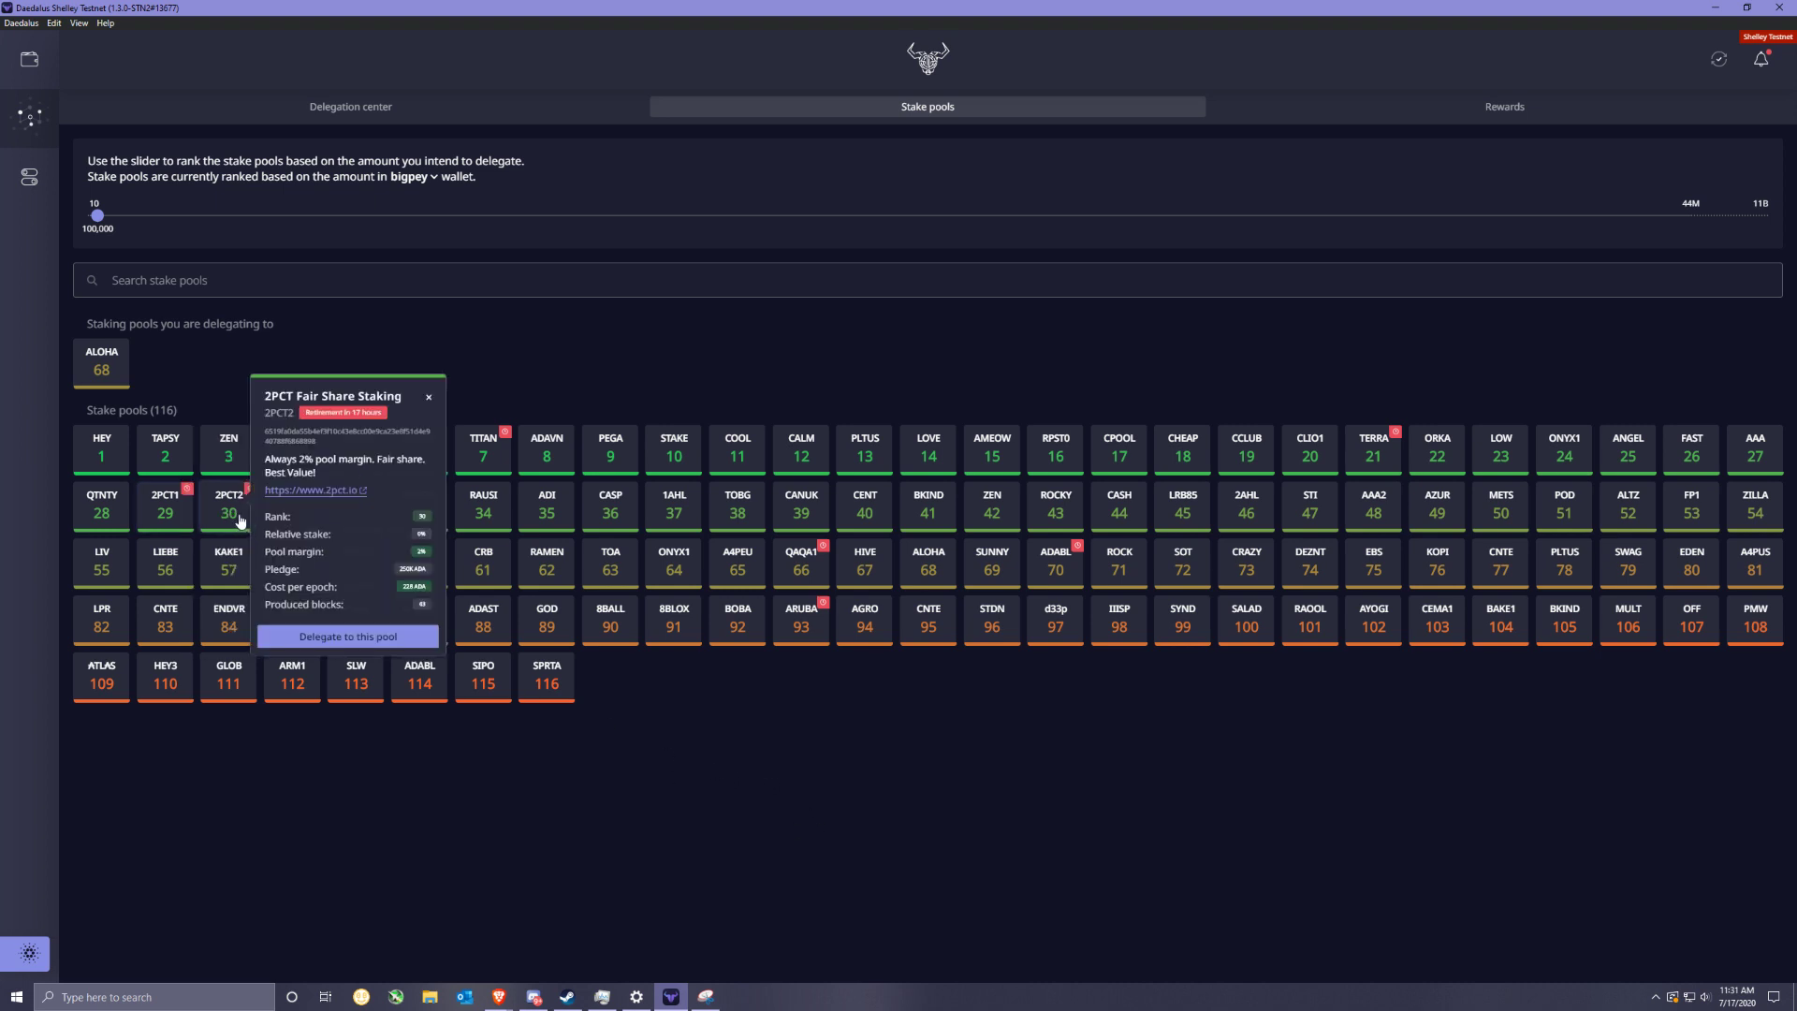
{"action": "left_click", "coordinate": [169, 514]}
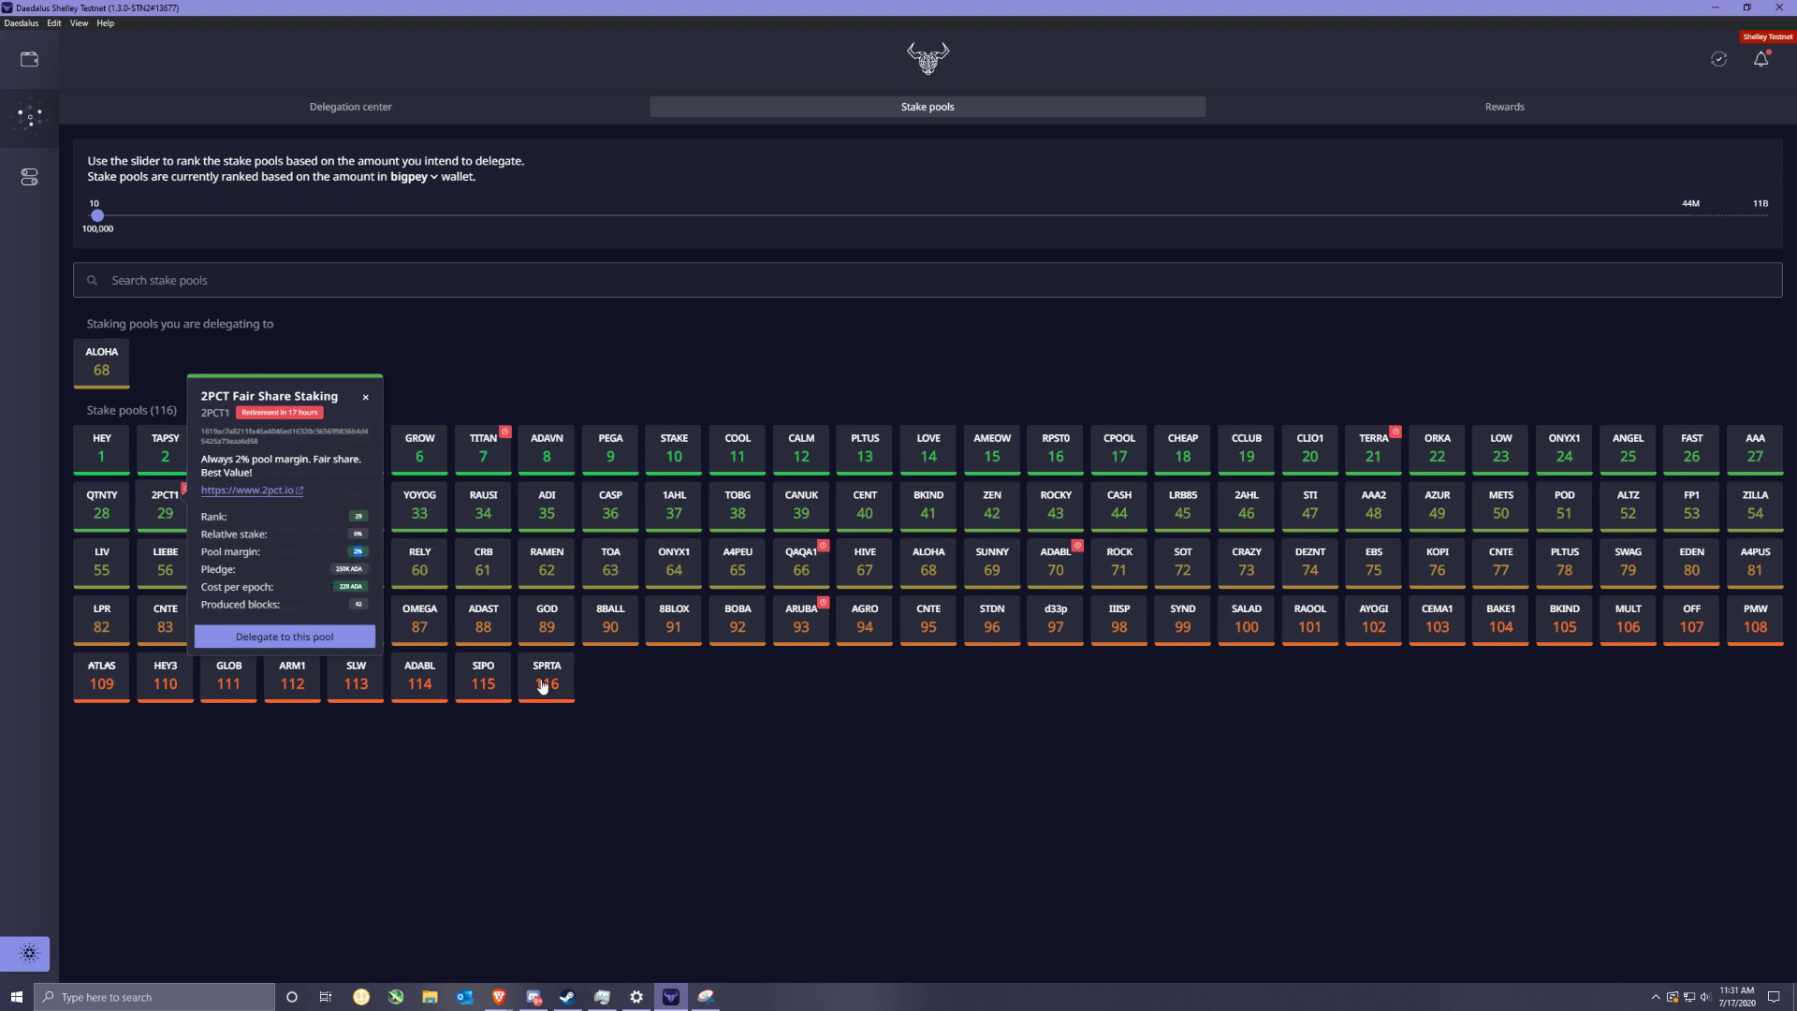
{"action": "left_click", "coordinate": [691, 734]}
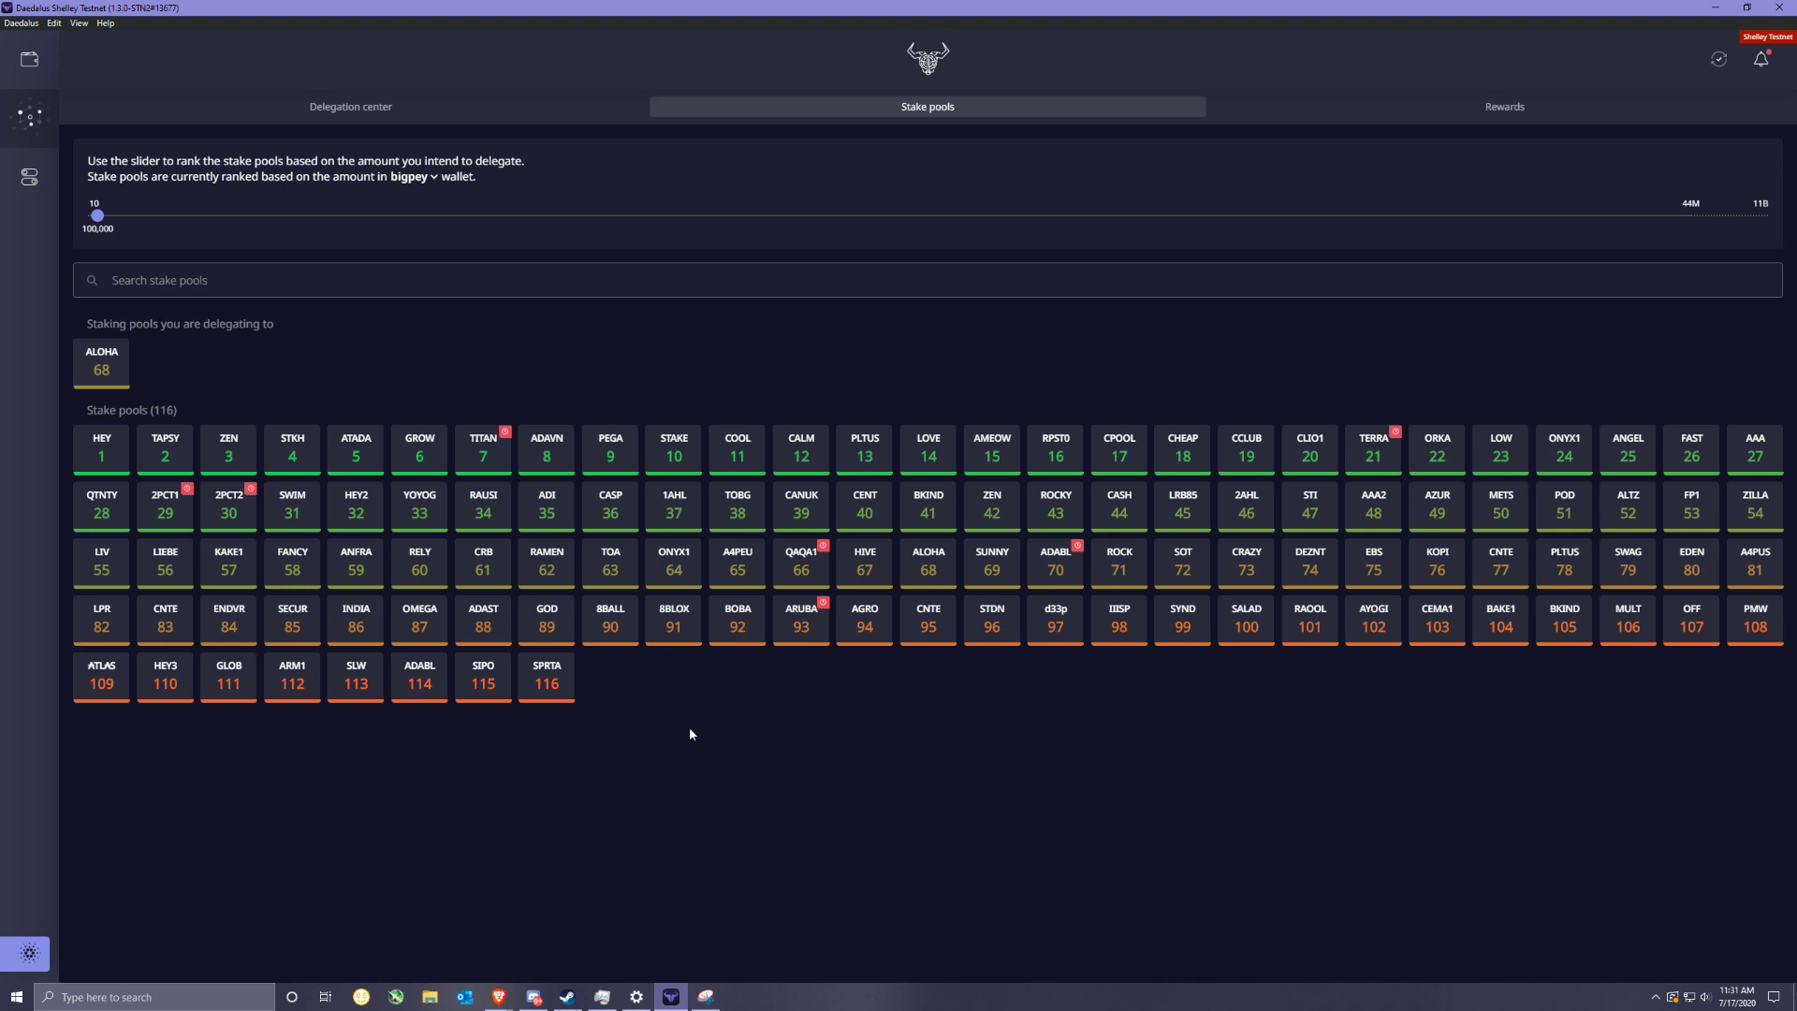